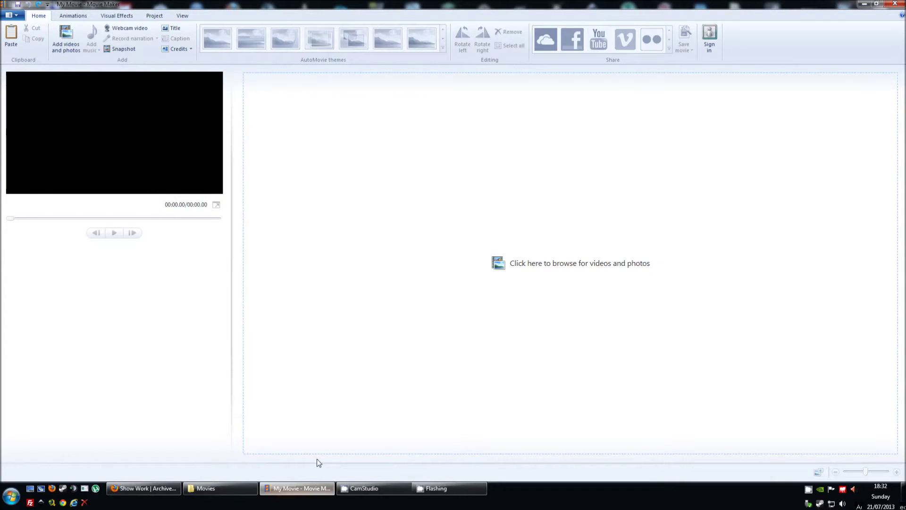
{"action": "left_click", "coordinate": [539, 278]}
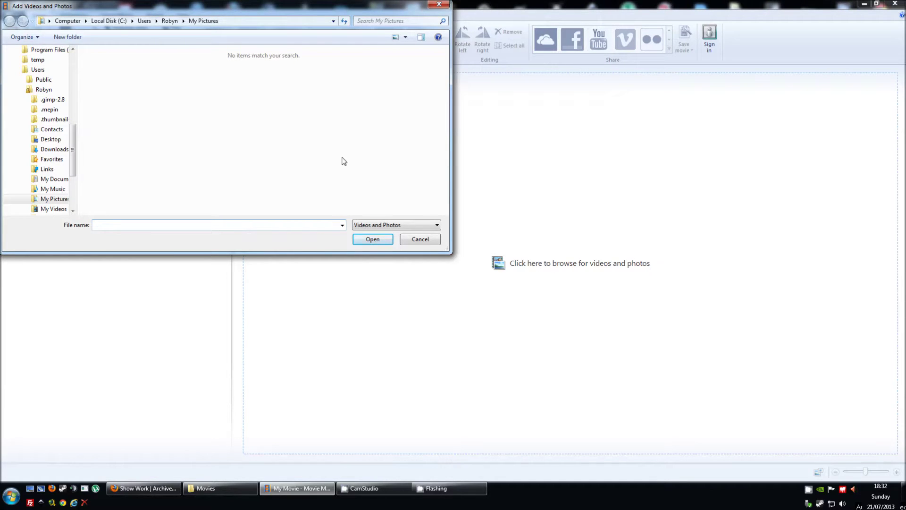
{"action": "left_click", "coordinate": [424, 242]}
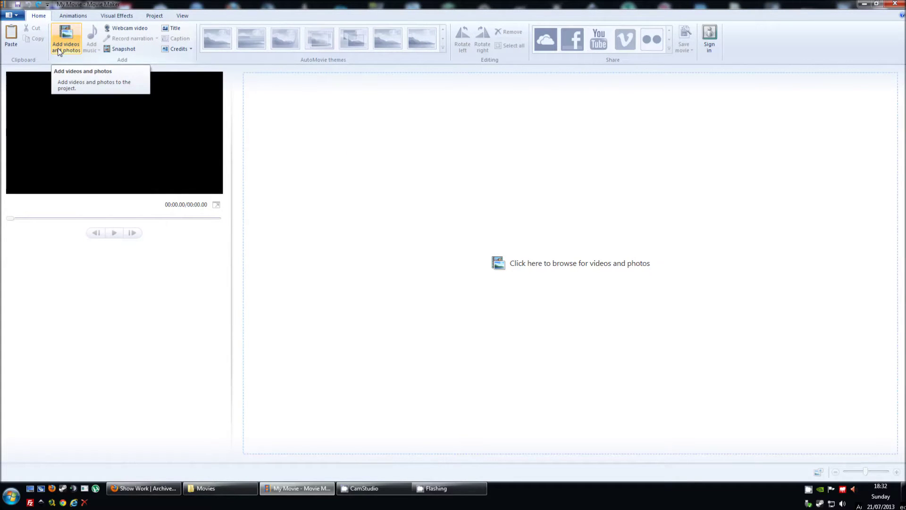
{"action": "left_click", "coordinate": [59, 51]}
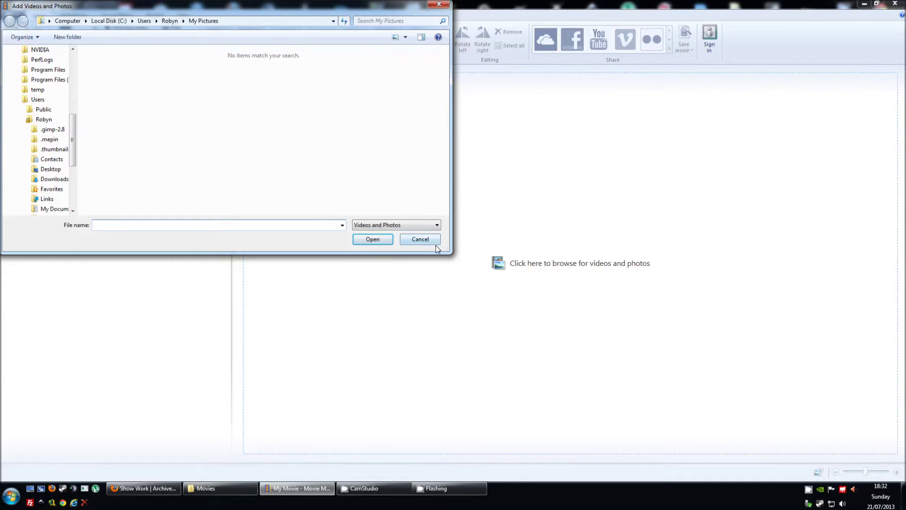
{"action": "left_click", "coordinate": [420, 239]}
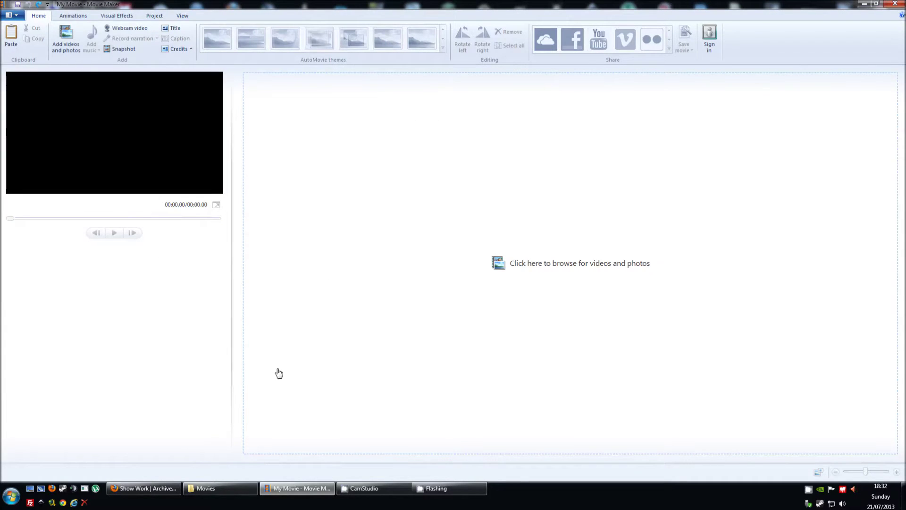
Step: Add the jlgates video from the Movies folder to the empty project
{"action": "left_click", "coordinate": [242, 486]}
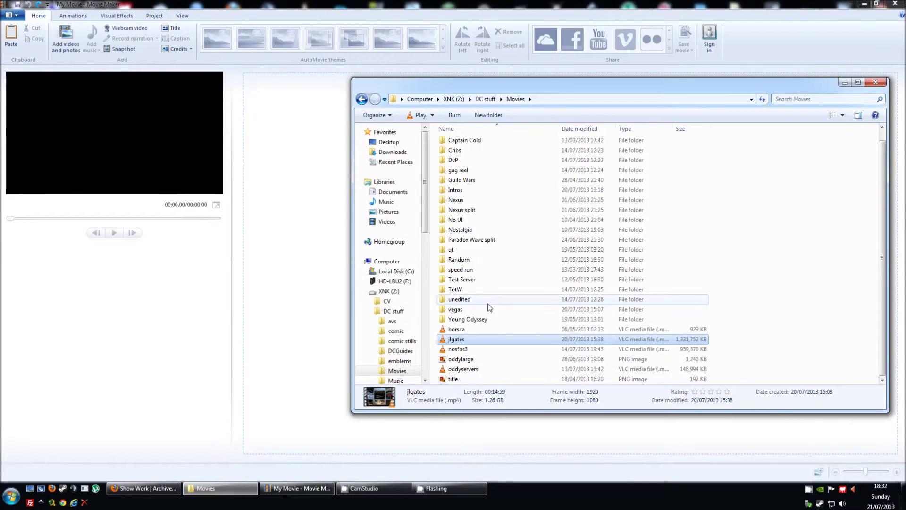
{"action": "left_click_drag", "start_coordinate": [480, 339], "coordinate": [325, 300]}
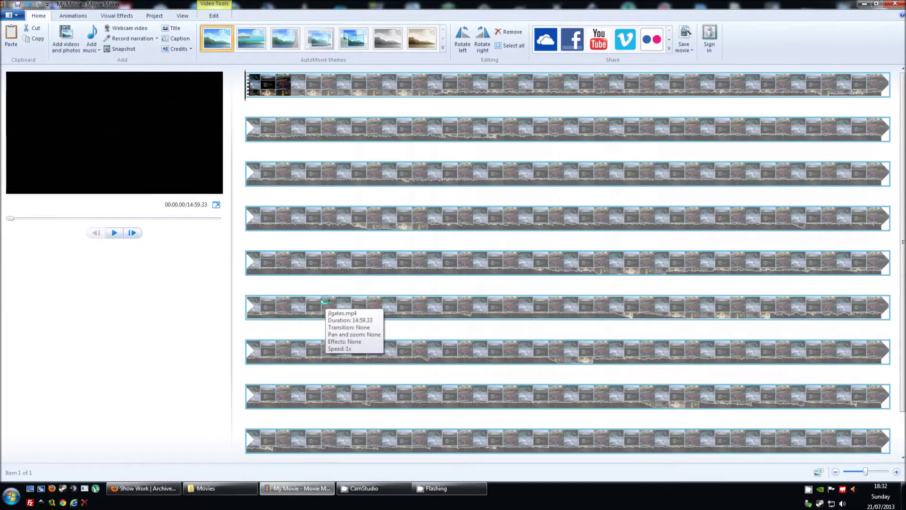
{"action": "scroll", "coordinate": [325, 300], "scroll_direction": "down", "scroll_amount": 1}
{"action": "scroll", "coordinate": [324, 301], "scroll_direction": "up", "scroll_amount": 1}
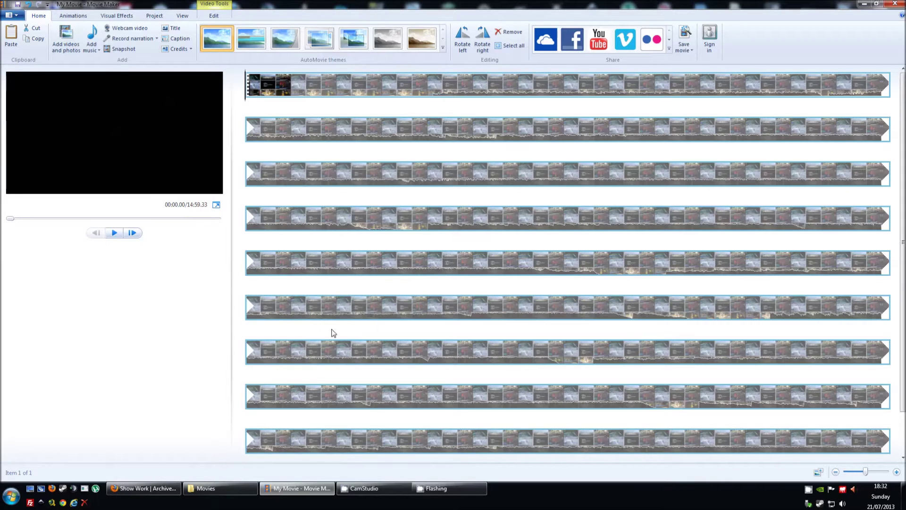
Step: Add the oddyservers video from the Movies folder after the end of the jlgates clip
{"action": "scroll", "coordinate": [374, 421], "scroll_direction": "down", "scroll_amount": 1}
{"action": "key", "text": "alt+Tab"}
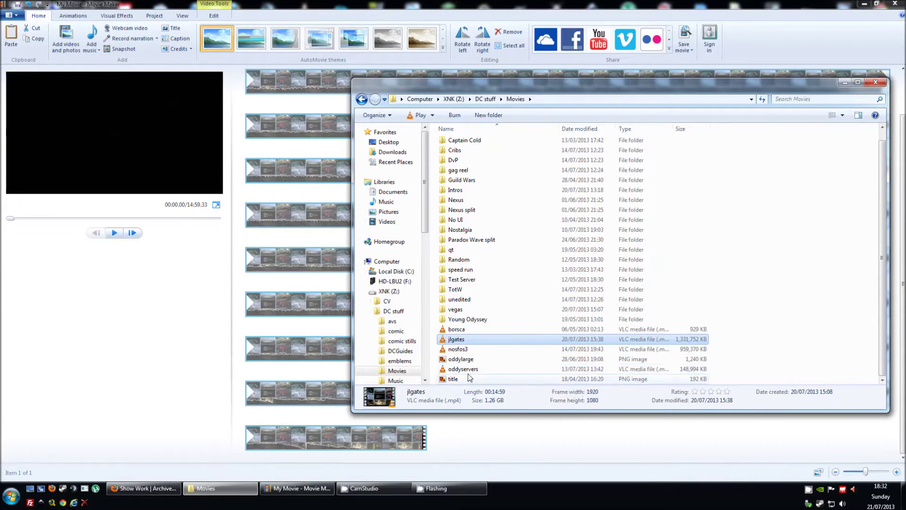
{"action": "left_click_drag", "start_coordinate": [463, 369], "coordinate": [447, 437]}
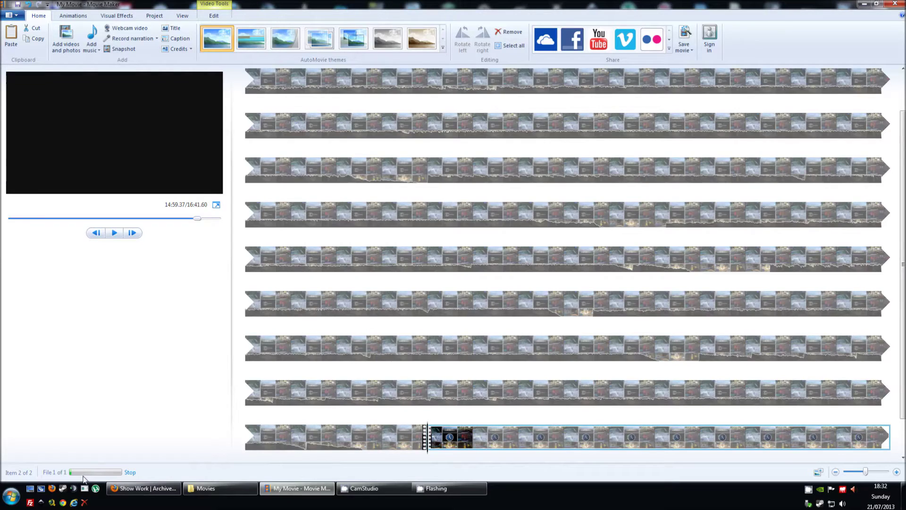
Step: Stop preparing the oddyservers file and delete its clip from the project
{"action": "left_click", "coordinate": [130, 472]}
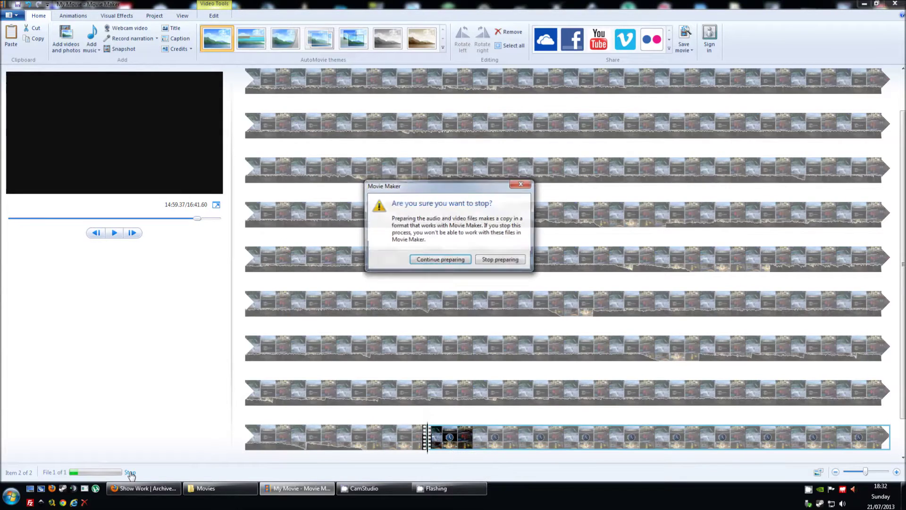
{"action": "left_click", "coordinate": [480, 261]}
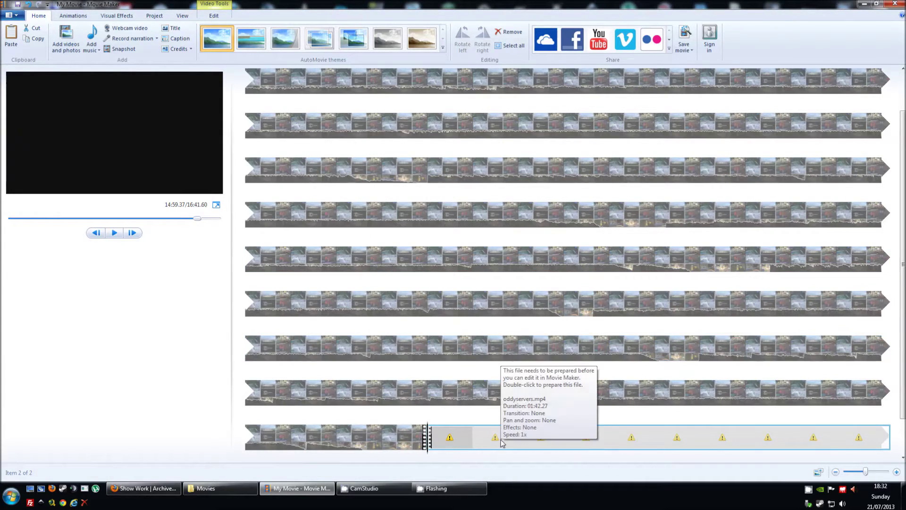
{"action": "key", "text": "Delete"}
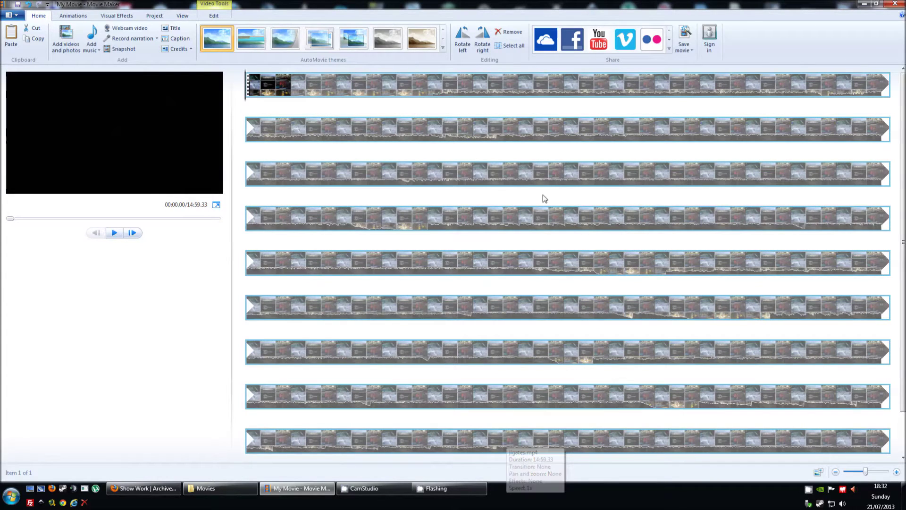
Step: Preview the movie in full screen, pause and resume playback, and return to the editor
{"action": "left_click", "coordinate": [115, 232]}
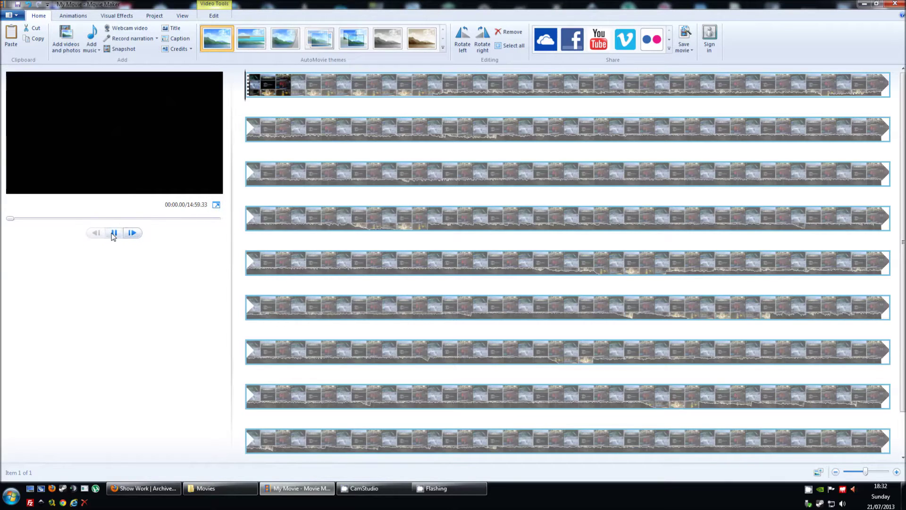
{"action": "left_click", "coordinate": [217, 206]}
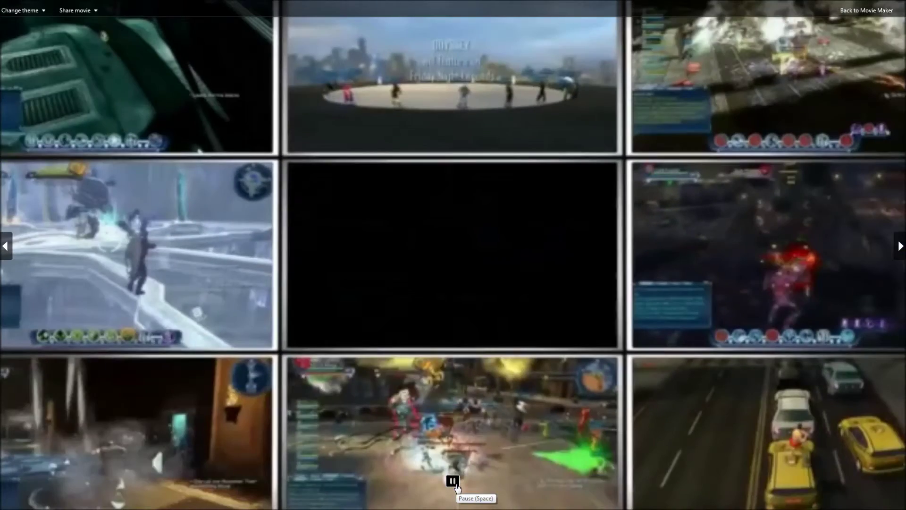
{"action": "left_click", "coordinate": [453, 484]}
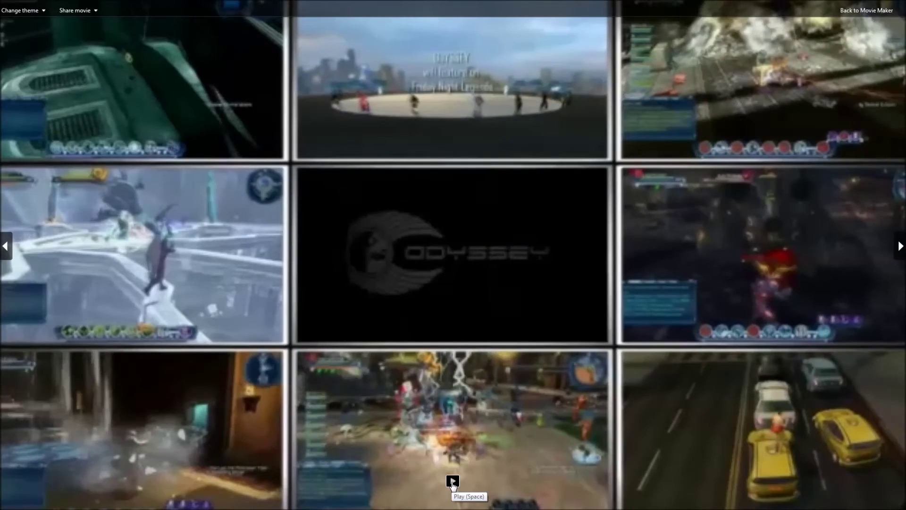
{"action": "left_click", "coordinate": [452, 482]}
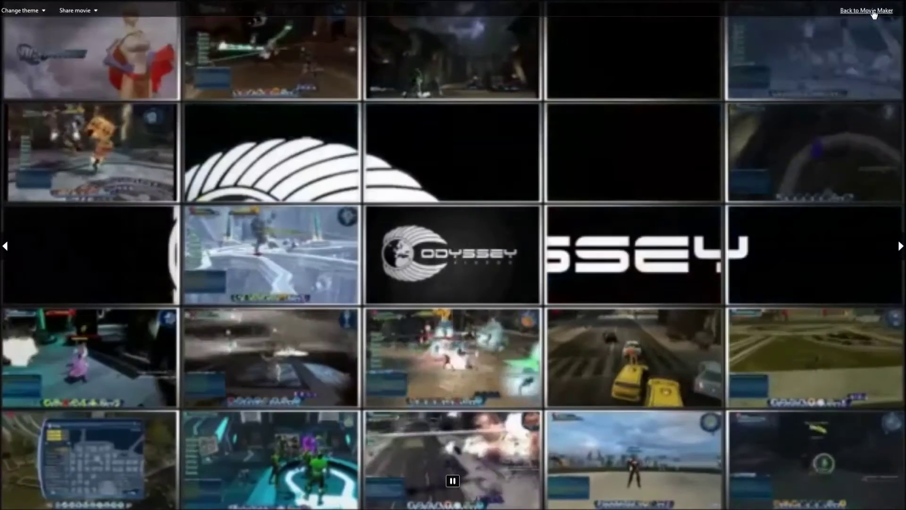
{"action": "left_click", "coordinate": [873, 10]}
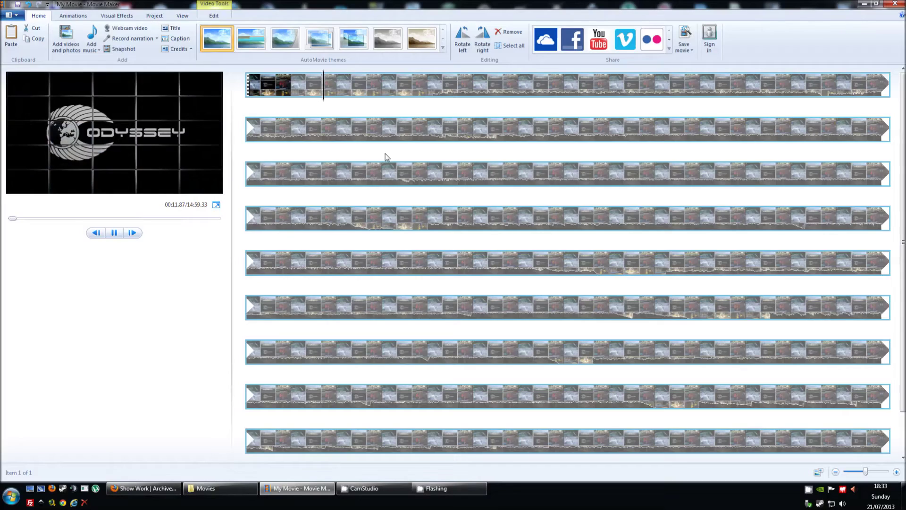
Step: Reopen the full-screen preview, view the movie sharing options, and apply the Black and white theme
{"action": "left_click", "coordinate": [217, 204]}
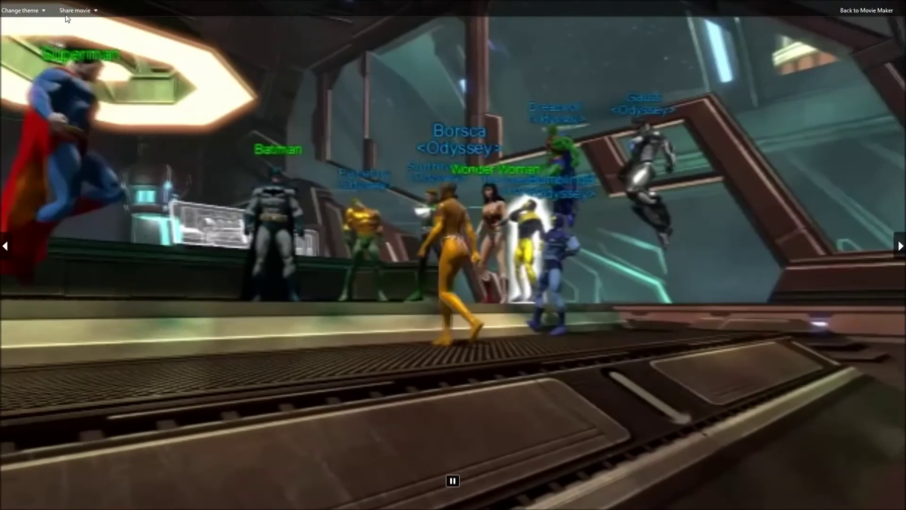
{"action": "left_click", "coordinate": [96, 11]}
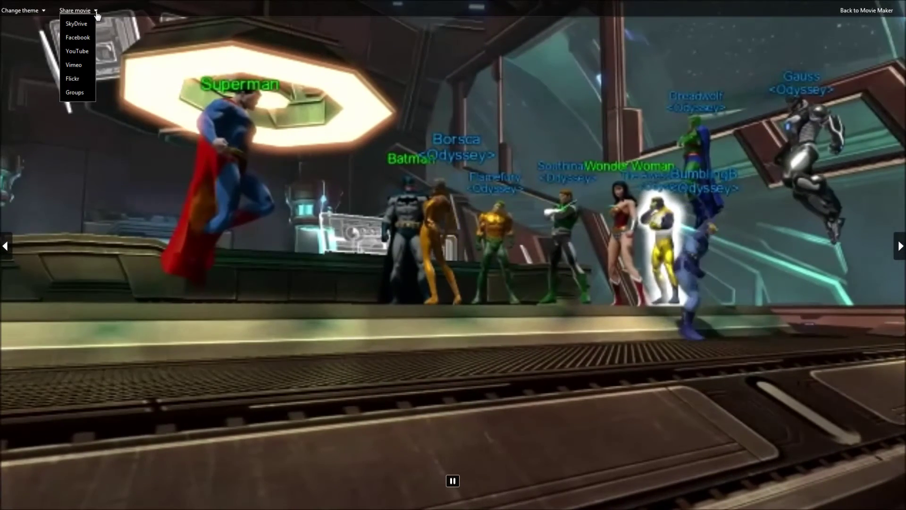
{"action": "left_click", "coordinate": [45, 11]}
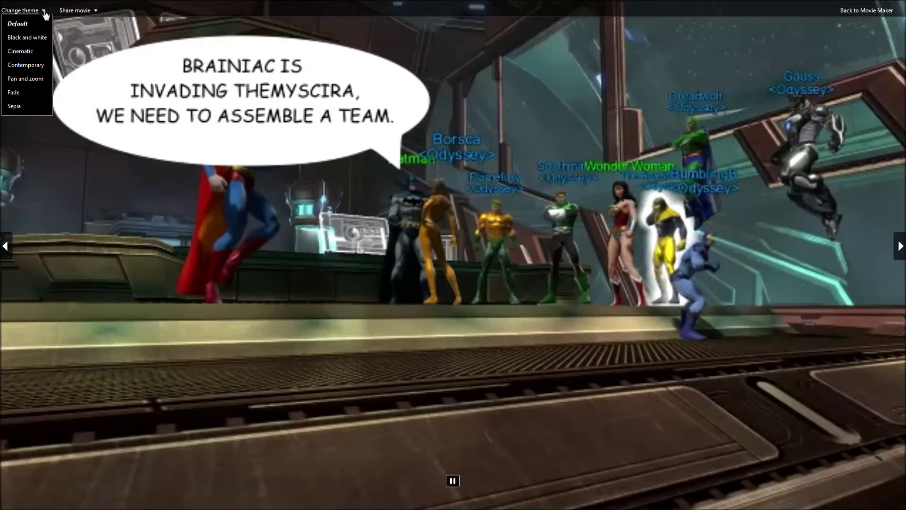
{"action": "left_click", "coordinate": [40, 41]}
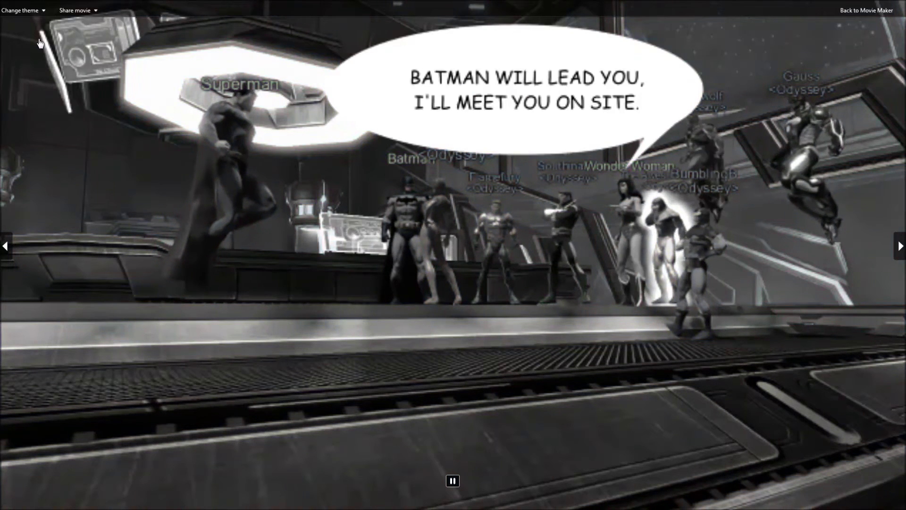
Step: Try the Contemporary, Fade and Sepia themes on the movie in turn
{"action": "left_click", "coordinate": [36, 10]}
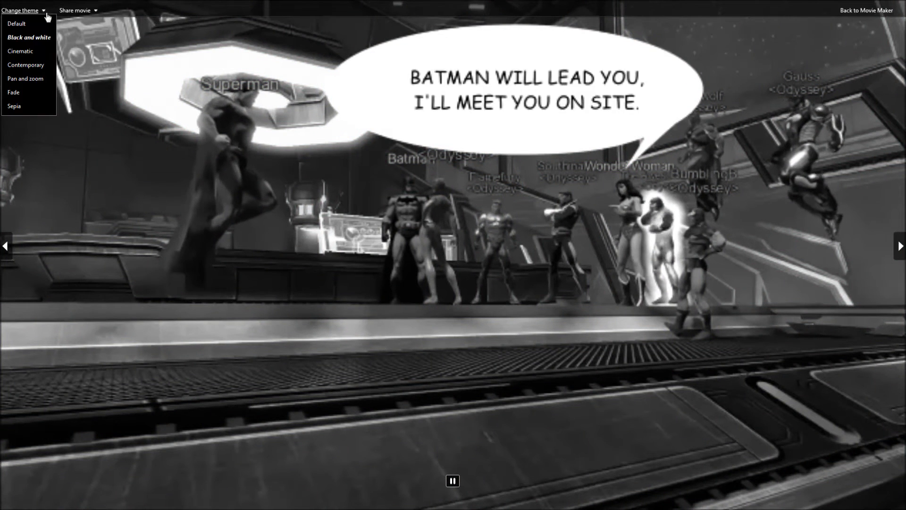
{"action": "left_click", "coordinate": [32, 56]}
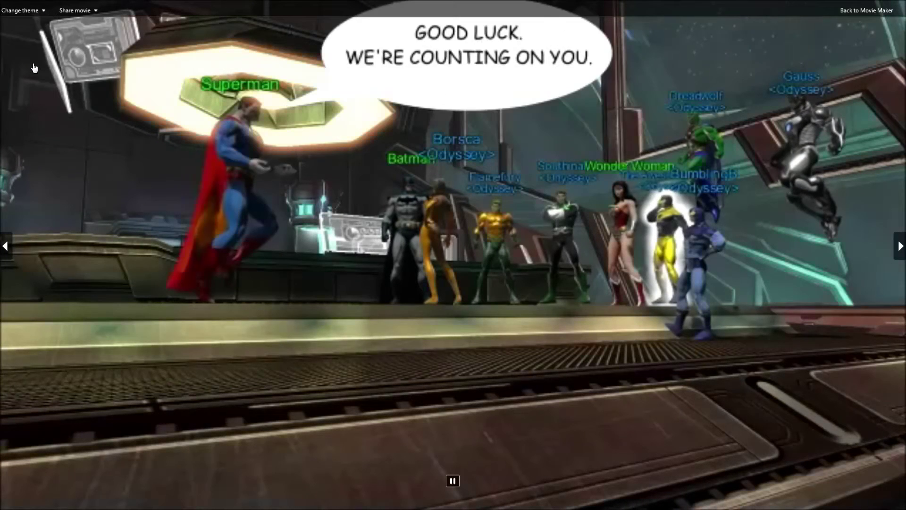
{"action": "left_click", "coordinate": [43, 11]}
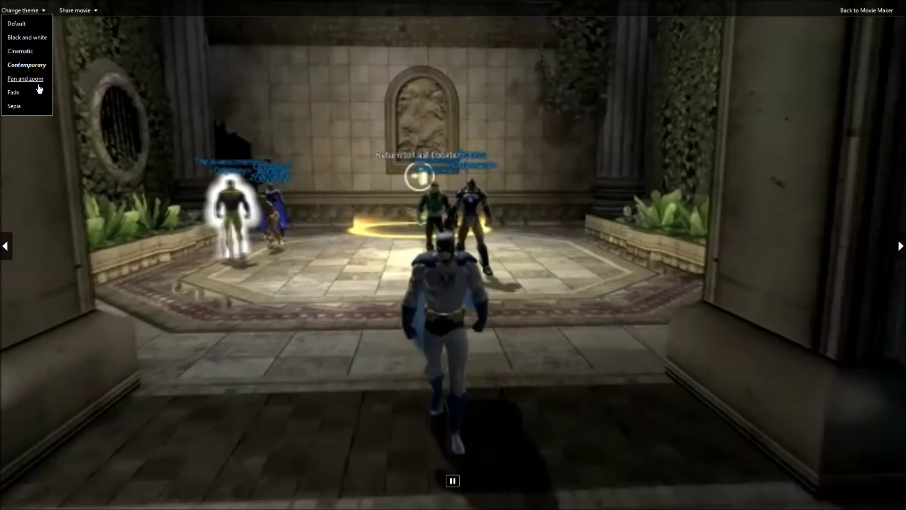
{"action": "left_click", "coordinate": [21, 97]}
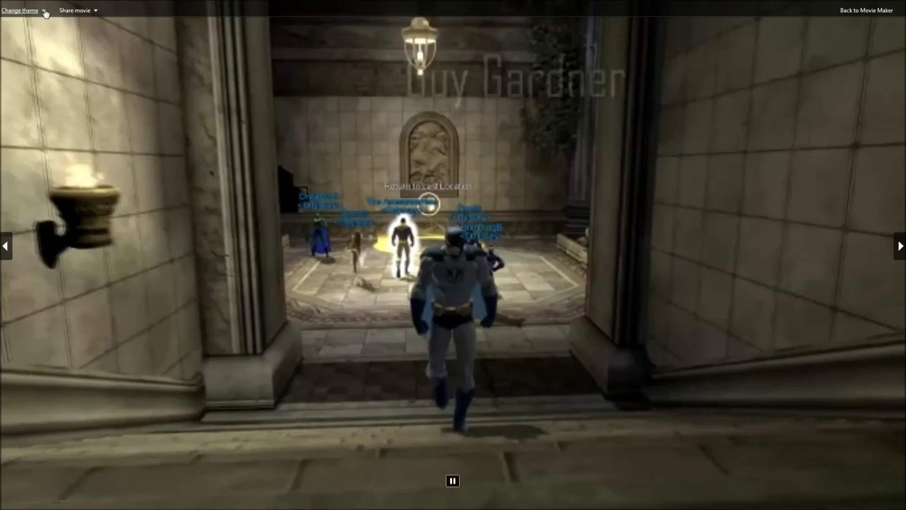
{"action": "left_click", "coordinate": [33, 10]}
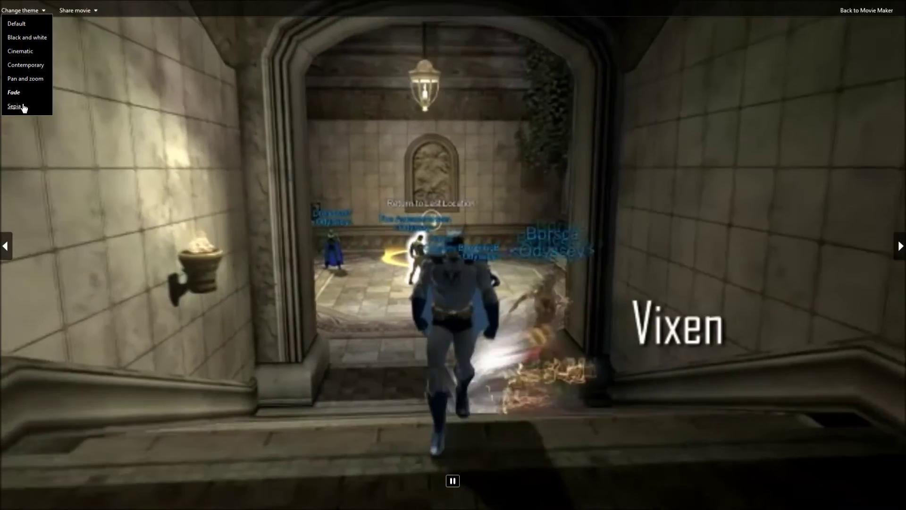
{"action": "left_click", "coordinate": [23, 107]}
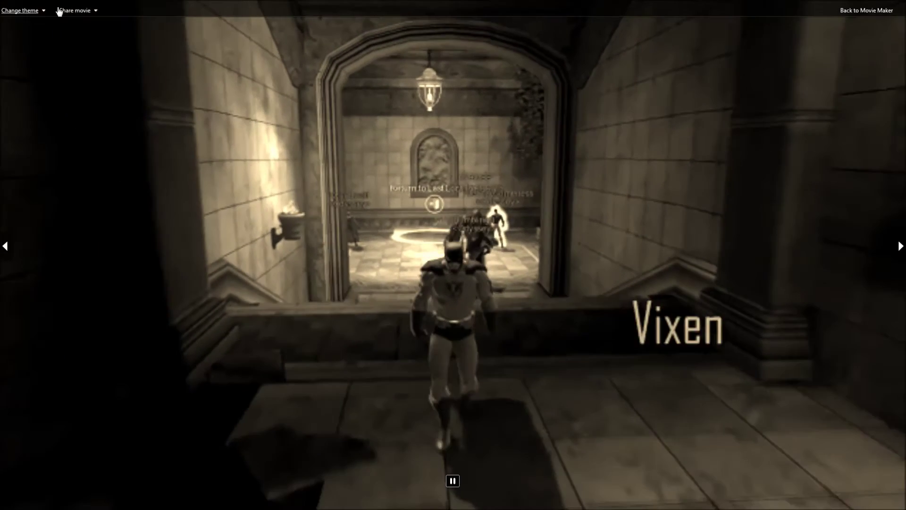
Step: Set the movie back to the Default theme and leave the full-screen preview
{"action": "left_click", "coordinate": [41, 11]}
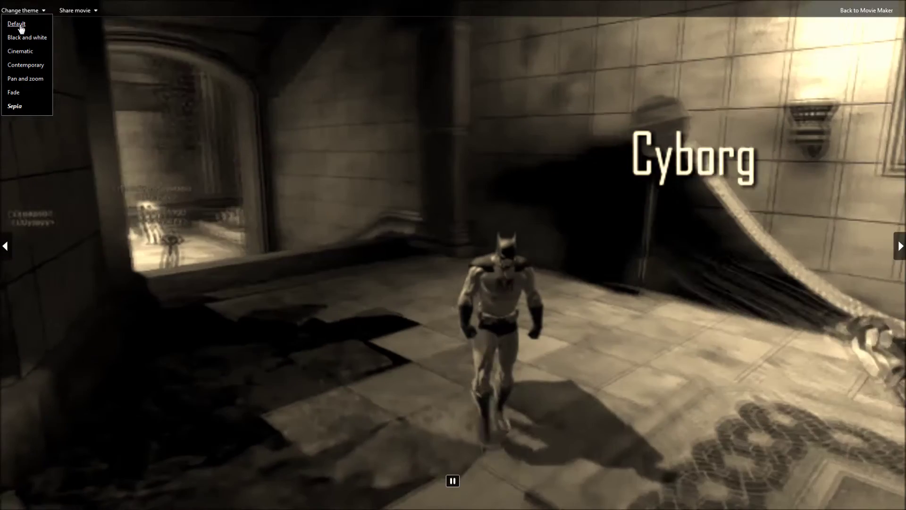
{"action": "left_click", "coordinate": [20, 25]}
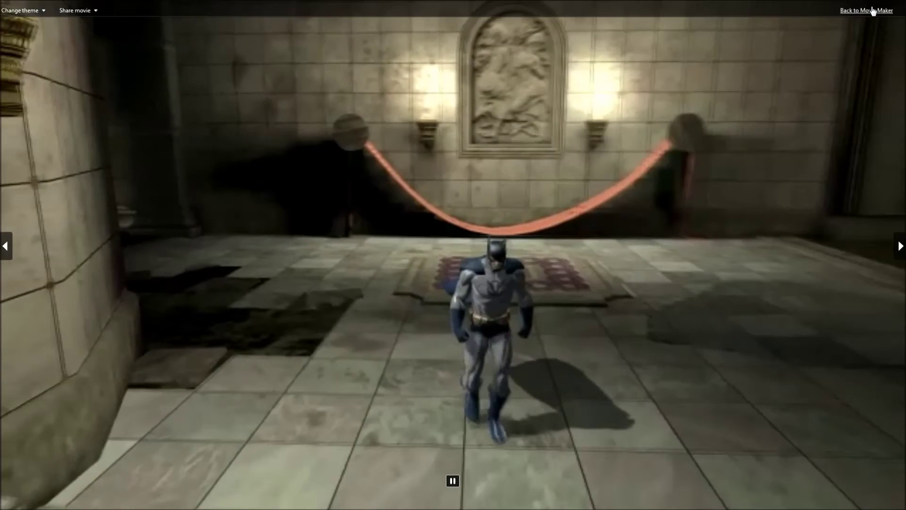
{"action": "left_click", "coordinate": [872, 11]}
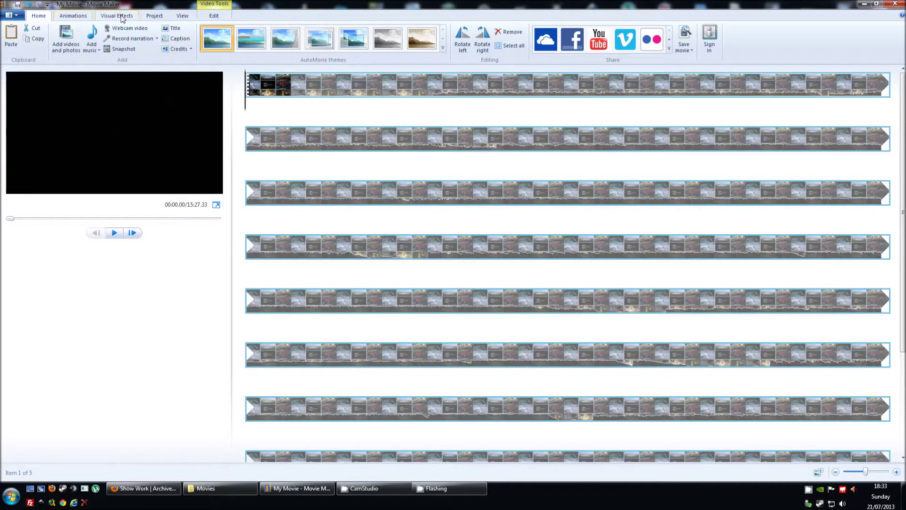
Step: Look through the clip's video volume, audio fade-in and fade-out options
{"action": "left_click", "coordinate": [222, 20]}
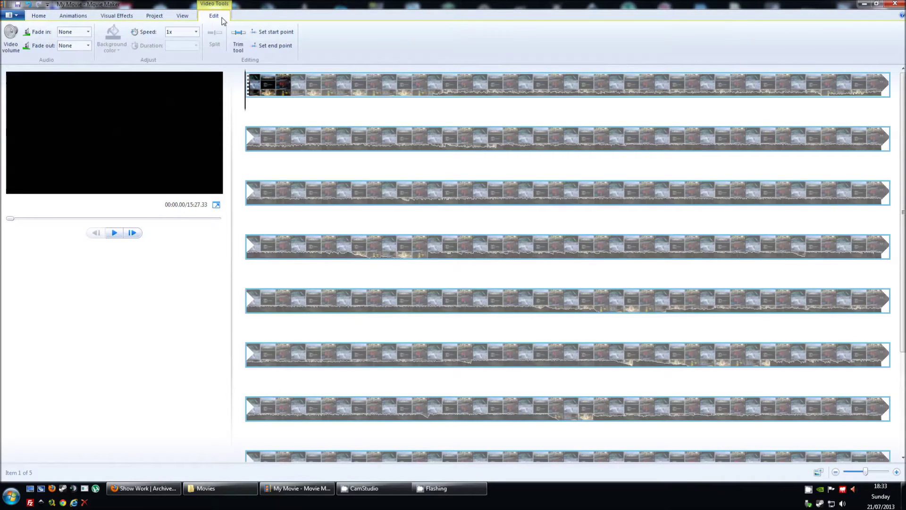
{"action": "left_click", "coordinate": [10, 45]}
{"action": "mouse_move", "coordinate": [32, 64]}
{"action": "left_mouse_down"}
{"action": "mouse_move", "coordinate": [53, 66]}
{"action": "mouse_move", "coordinate": [8, 71]}
{"action": "mouse_move", "coordinate": [59, 68]}
{"action": "mouse_move", "coordinate": [33, 71]}
{"action": "left_mouse_up"}
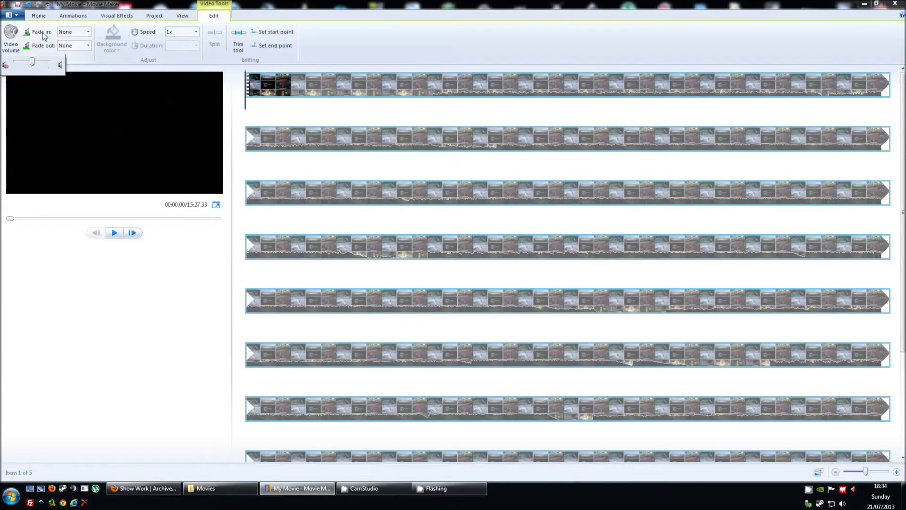
{"action": "left_click", "coordinate": [87, 32]}
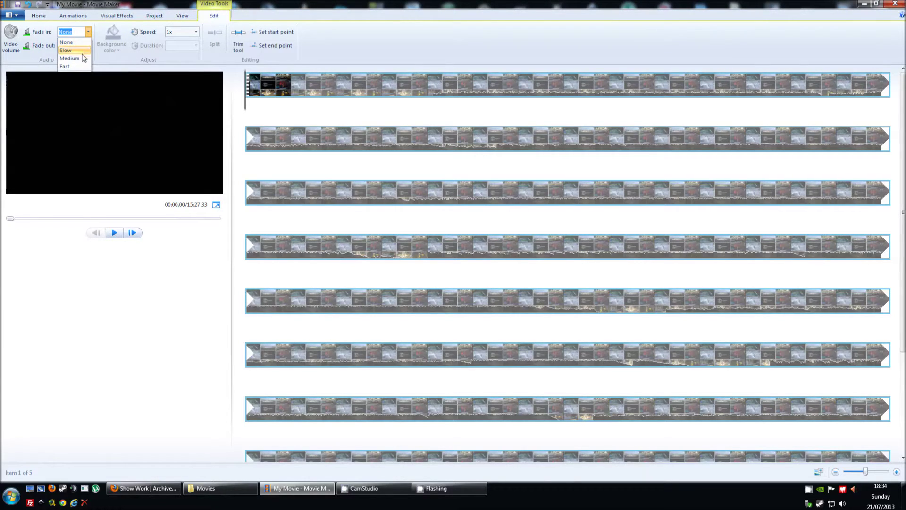
{"action": "left_click", "coordinate": [88, 32]}
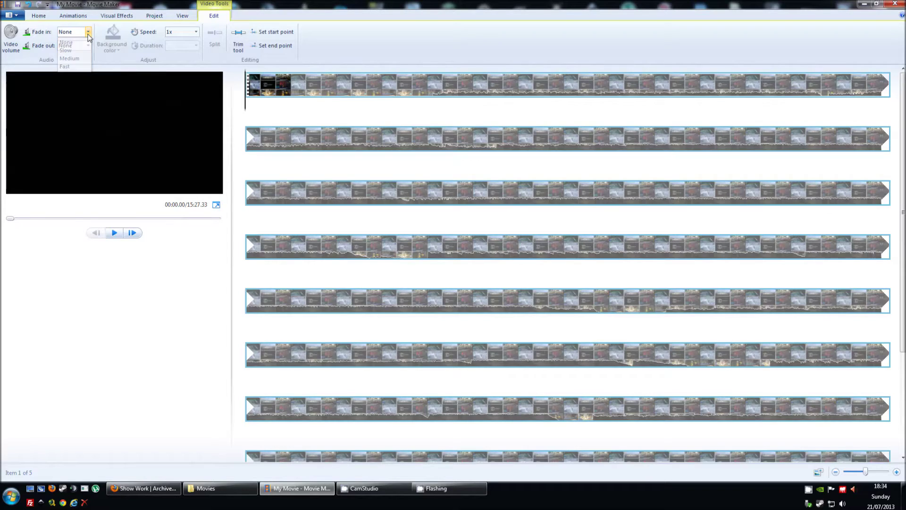
{"action": "left_click", "coordinate": [89, 46]}
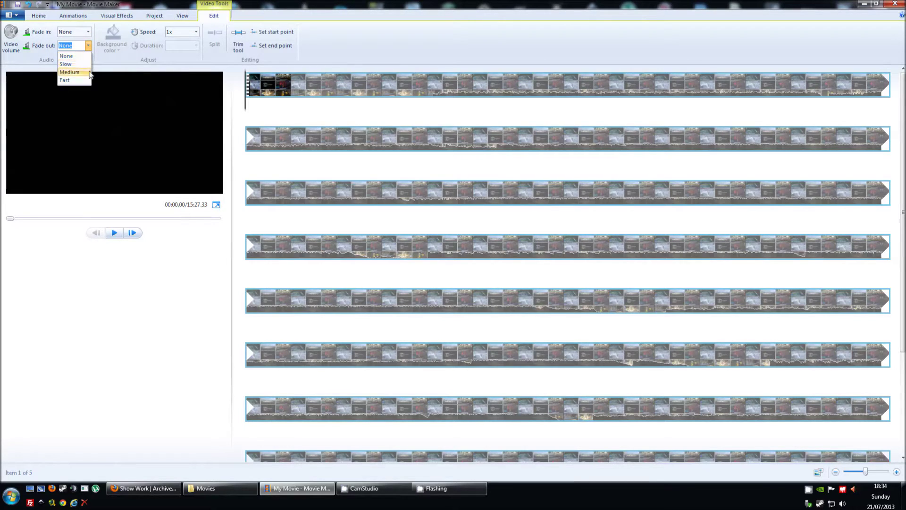
{"action": "left_click", "coordinate": [88, 46]}
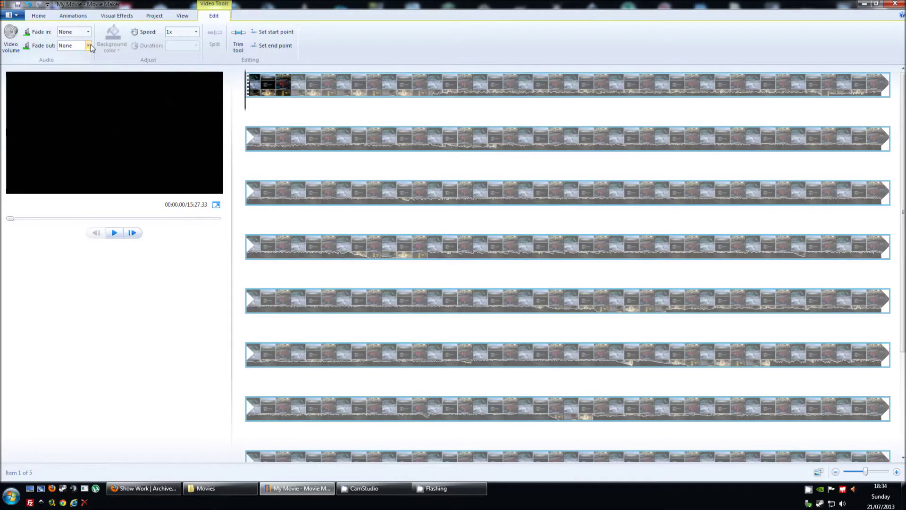
Step: Split the video at about 20.8 seconds into the movie
{"action": "left_click", "coordinate": [332, 89]}
{"action": "left_click", "coordinate": [398, 93]}
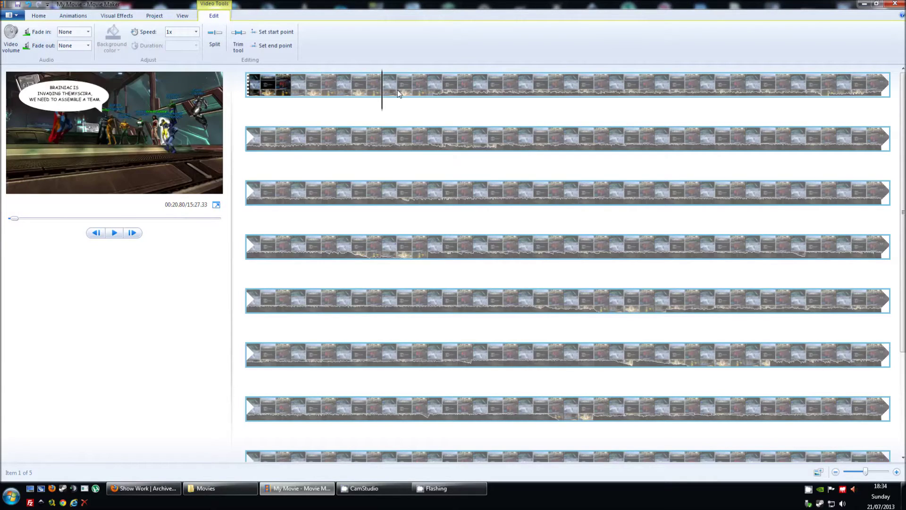
{"action": "left_click", "coordinate": [214, 47]}
Step: Trim the first clip to a start point of 12.91 s and an end point of 12.94 s, and save the trim
{"action": "left_click", "coordinate": [301, 86]}
{"action": "left_click", "coordinate": [258, 83]}
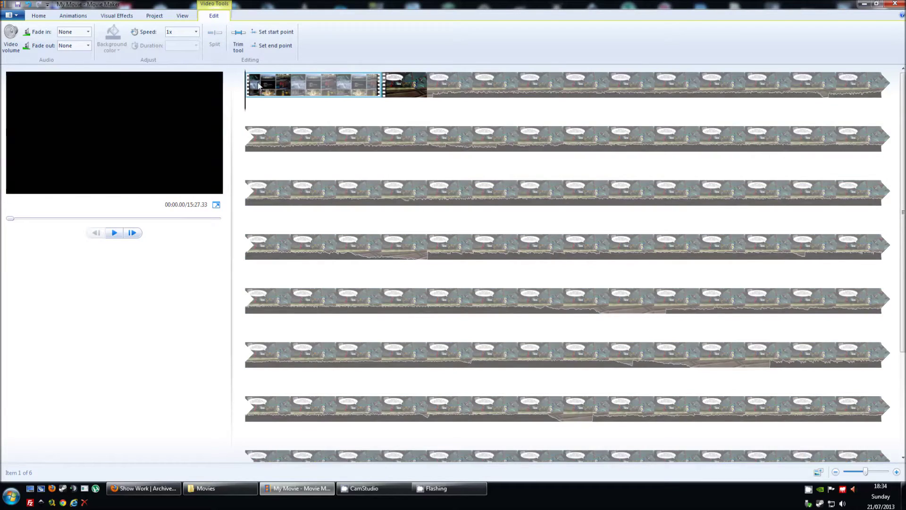
{"action": "left_click", "coordinate": [238, 43]}
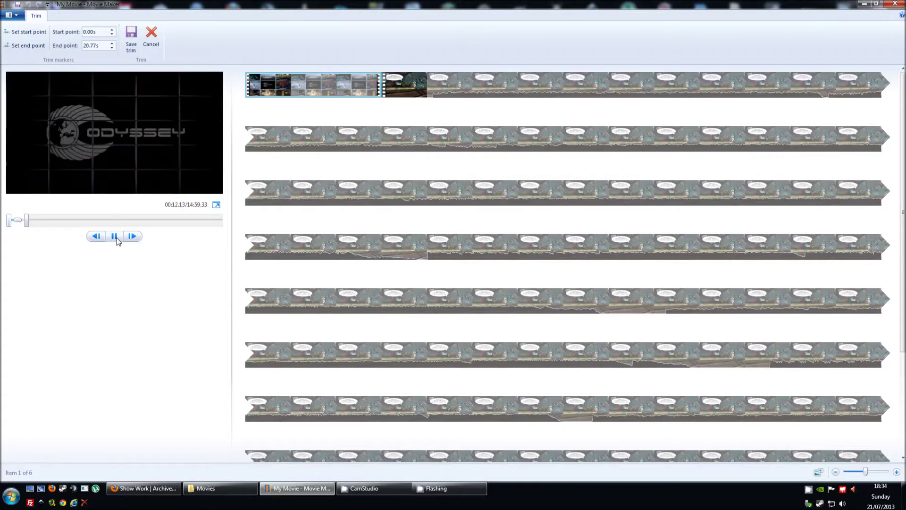
{"action": "left_click", "coordinate": [117, 239]}
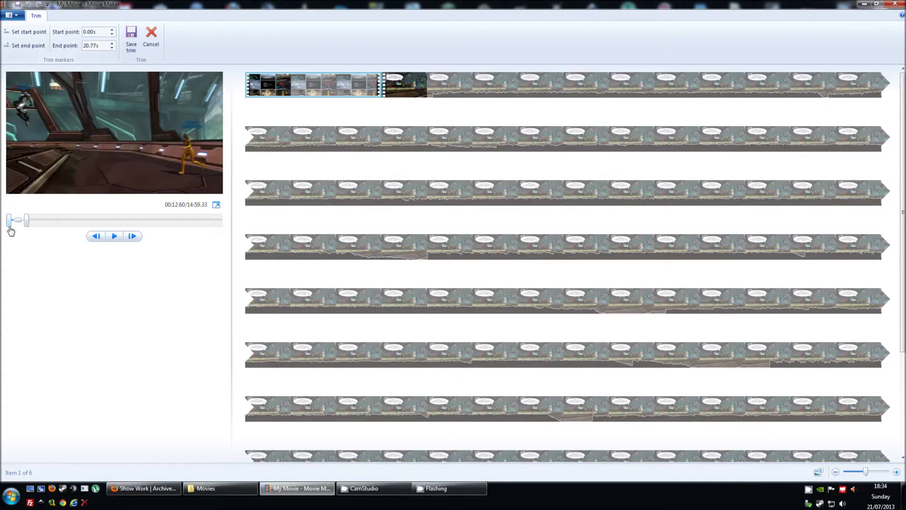
{"action": "left_click_drag", "start_coordinate": [9, 227], "coordinate": [25, 230]}
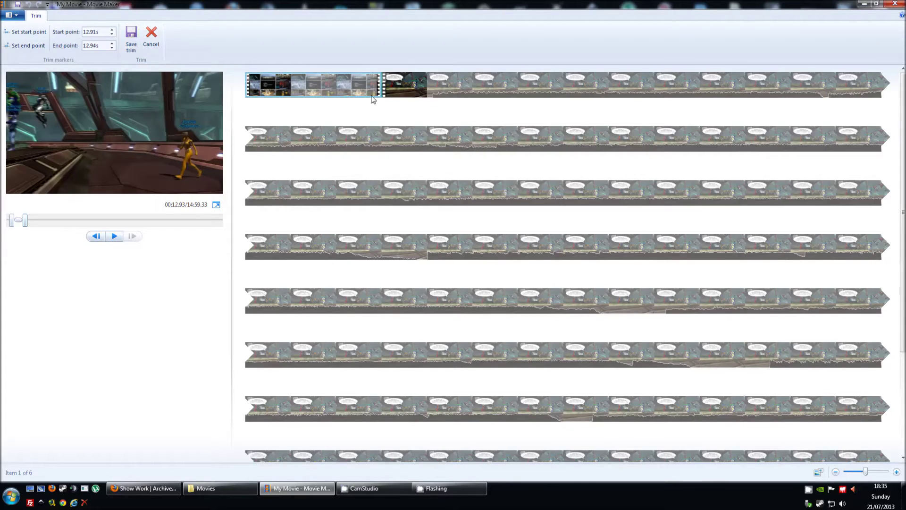
{"action": "left_click", "coordinate": [132, 47]}
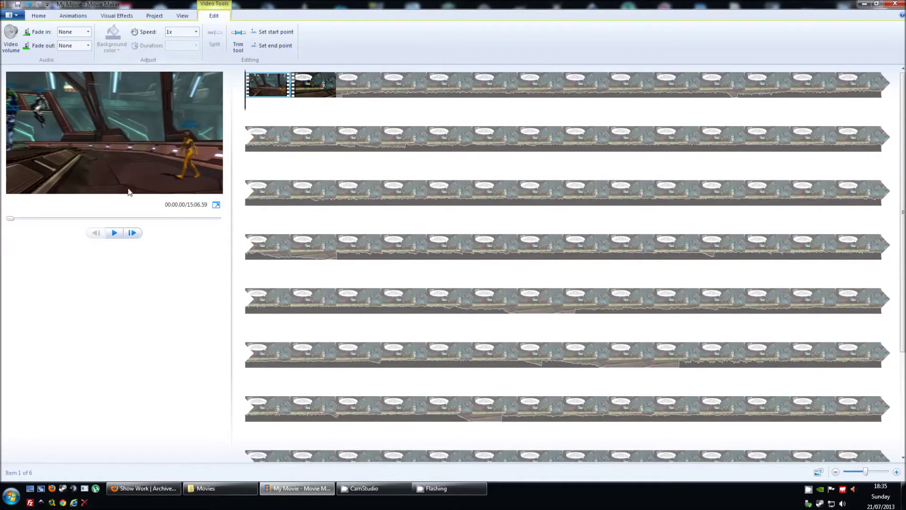
Step: Play the trimmed first clip from its beginning, and undo the trim
{"action": "left_click", "coordinate": [119, 235]}
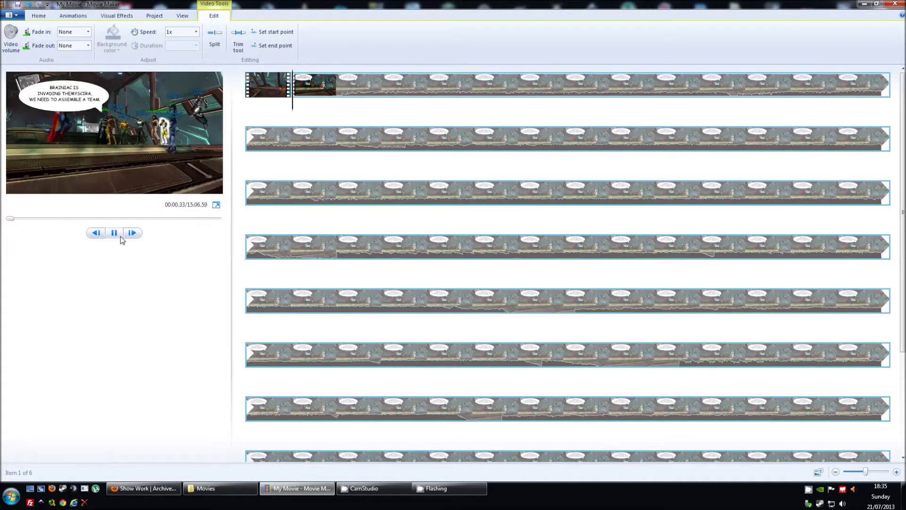
{"action": "left_click", "coordinate": [120, 236]}
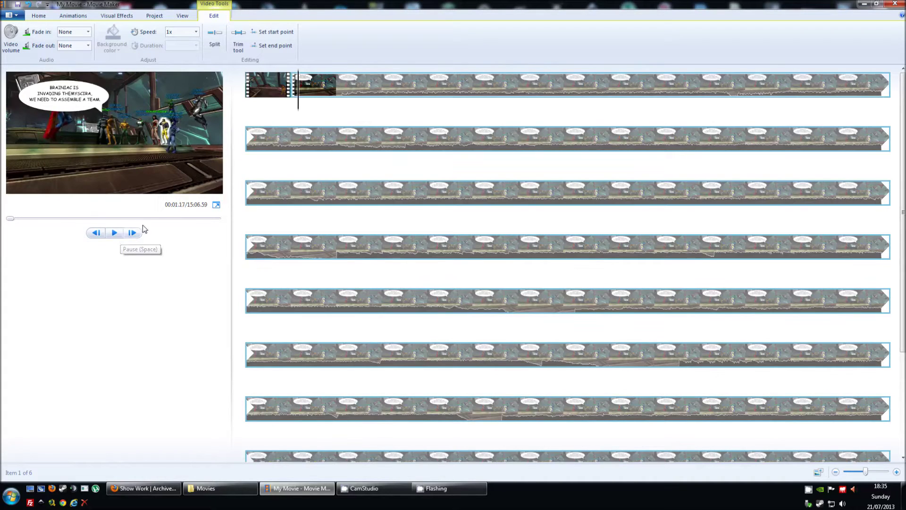
{"action": "left_click", "coordinate": [250, 89]}
{"action": "left_click", "coordinate": [115, 236]}
{"action": "left_click", "coordinate": [116, 234]}
{"action": "left_click", "coordinate": [259, 93]}
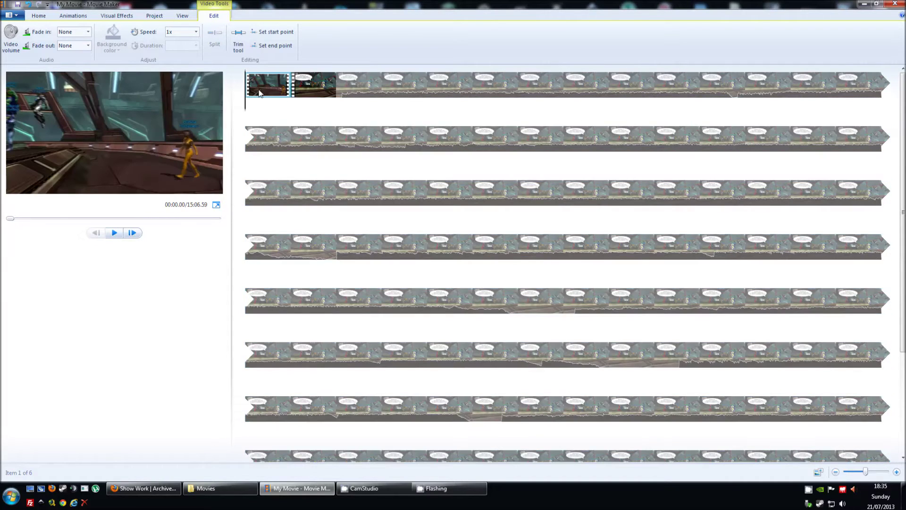
{"action": "key", "text": "ctrl+v"}
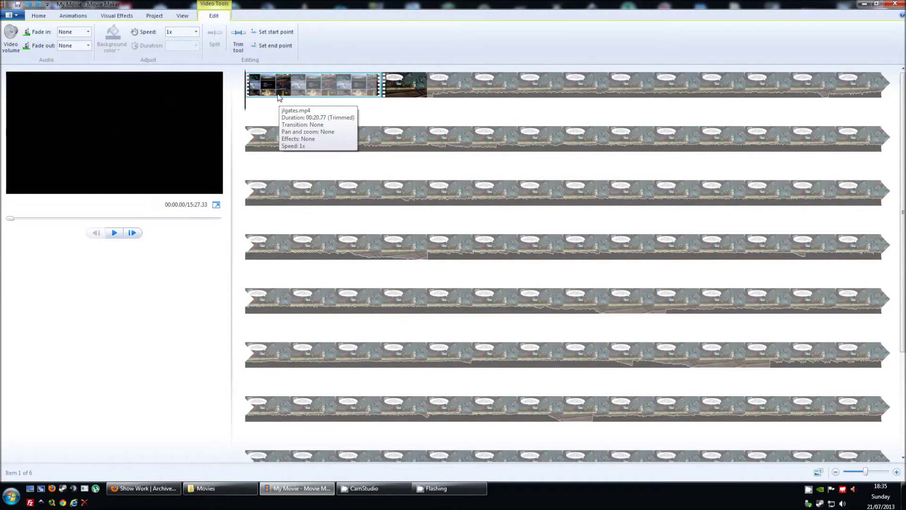
Step: View the available playback speeds and preview the first clip at its normal speed
{"action": "left_click", "coordinate": [196, 32]}
{"action": "left_click", "coordinate": [196, 32]}
{"action": "key", "text": "space"}
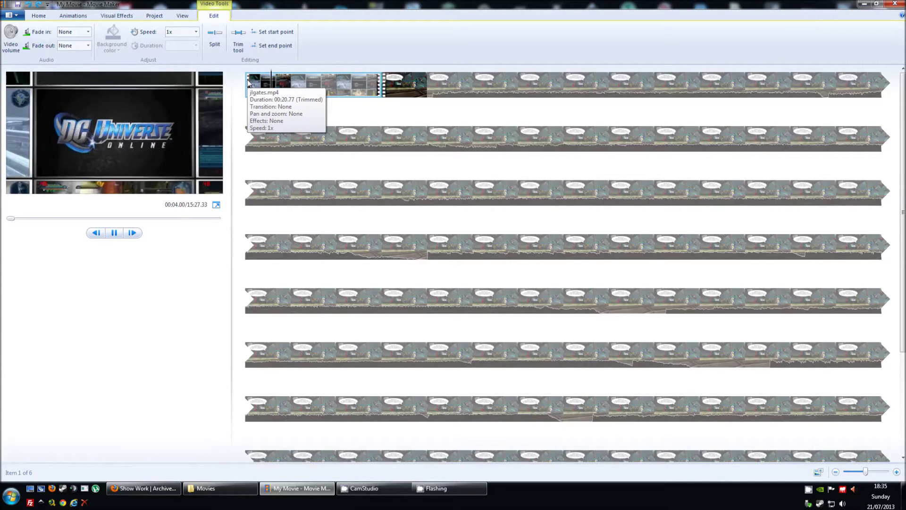
{"action": "key", "text": "space"}
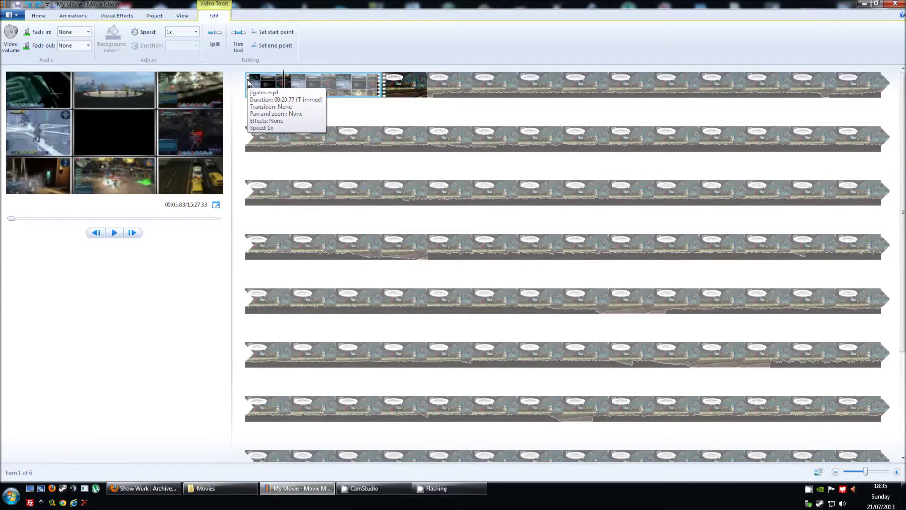
Step: Set the first clip's speed to 8x and preview it from the start
{"action": "left_click", "coordinate": [195, 32]}
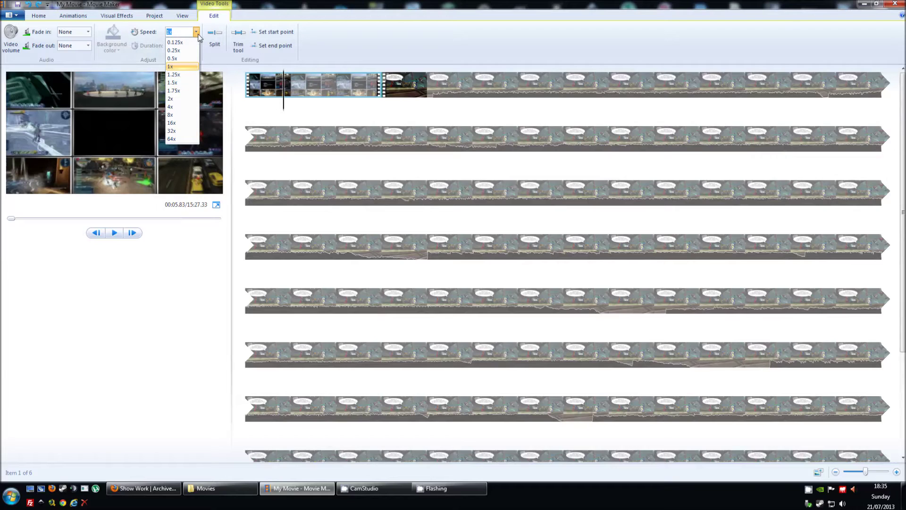
{"action": "left_click", "coordinate": [188, 115]}
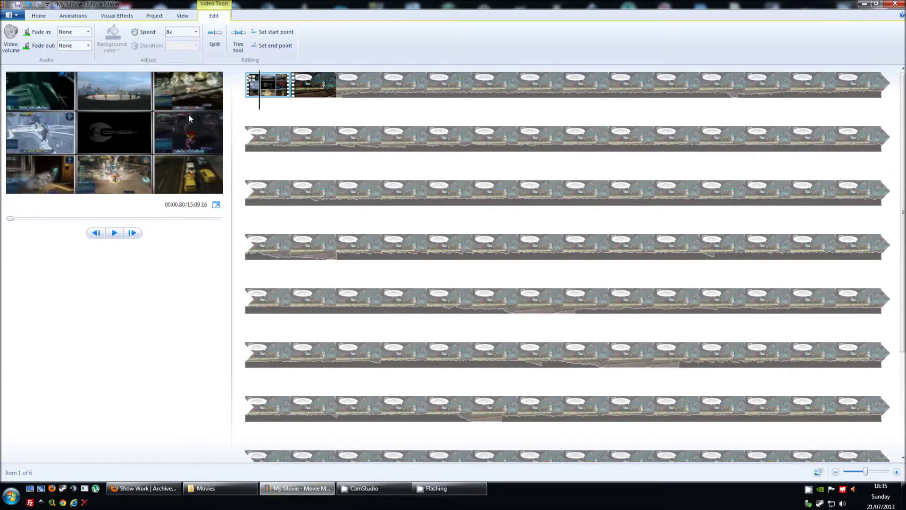
{"action": "left_click", "coordinate": [251, 89]}
{"action": "key", "text": "space"}
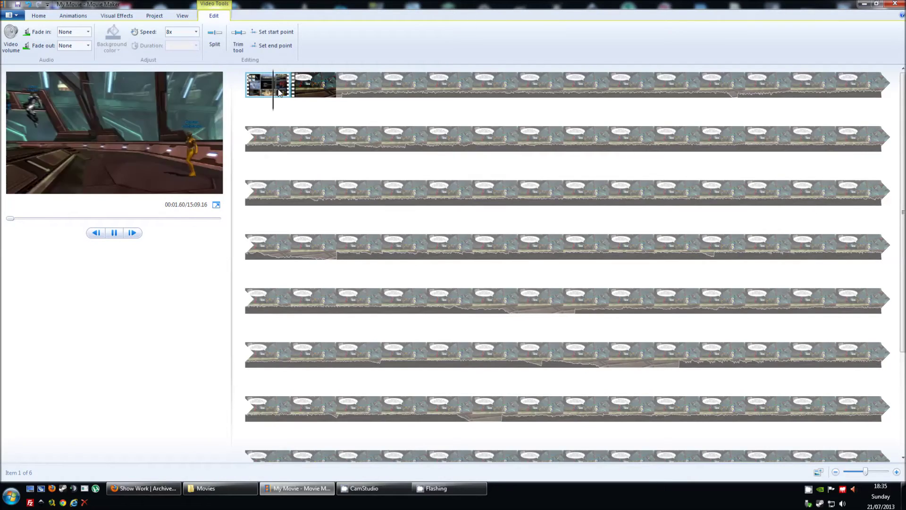
{"action": "key", "text": "space"}
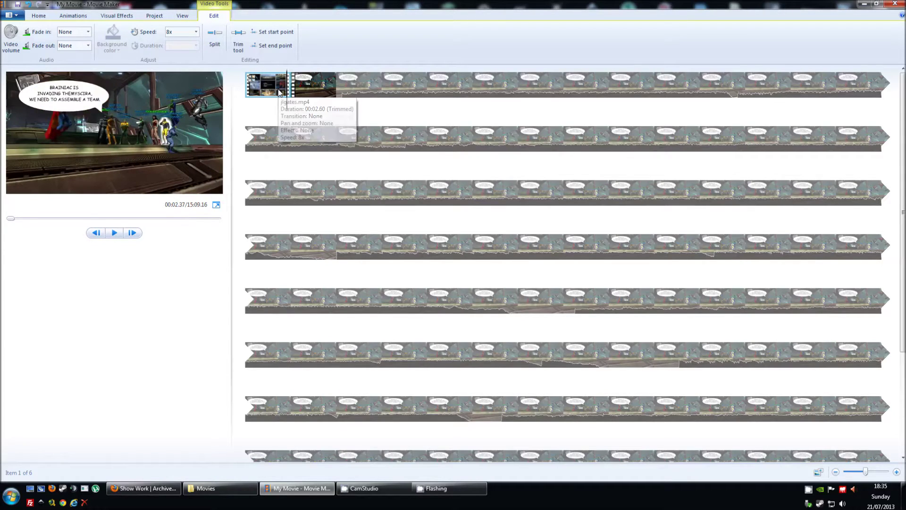
Step: Slow the first clip down to 0.25x and play it from the start
{"action": "left_click", "coordinate": [195, 32]}
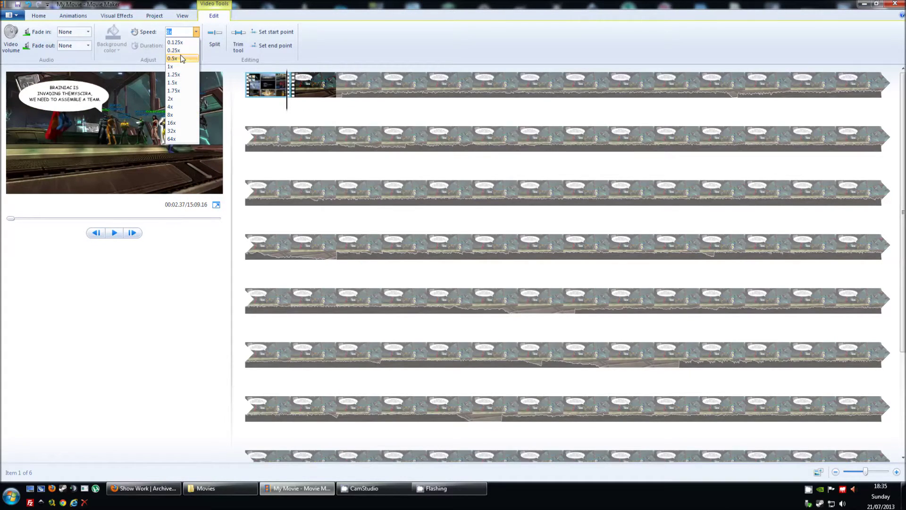
{"action": "left_click", "coordinate": [178, 50]}
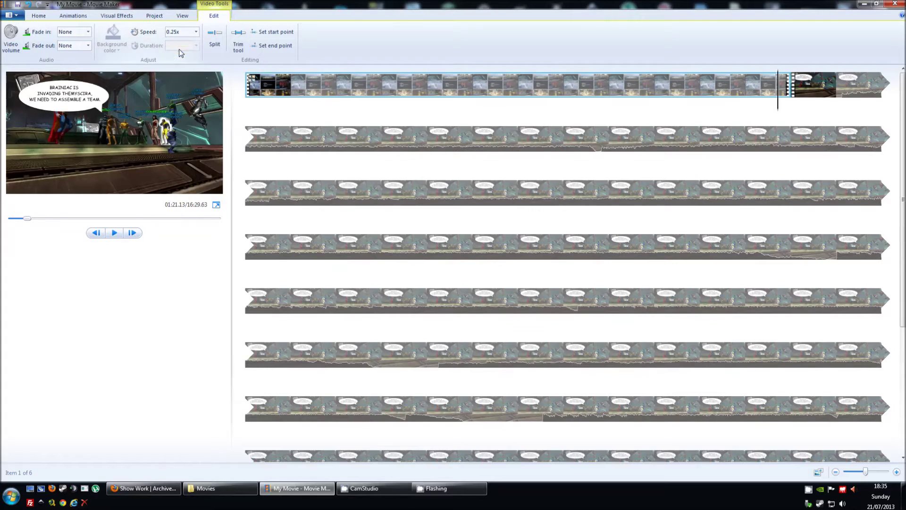
{"action": "left_click", "coordinate": [250, 89]}
{"action": "key", "text": "space"}
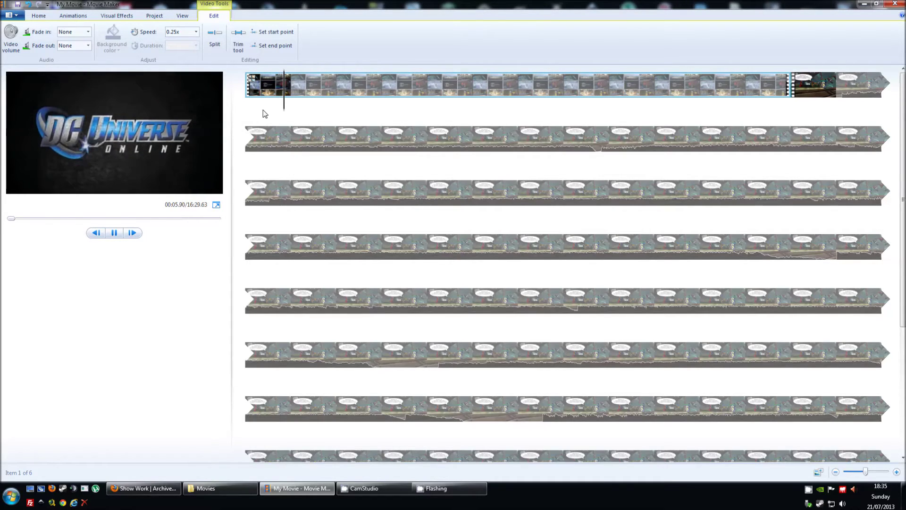
Step: Return the first clip's speed to 1x and preview it from the start
{"action": "left_click", "coordinate": [196, 32]}
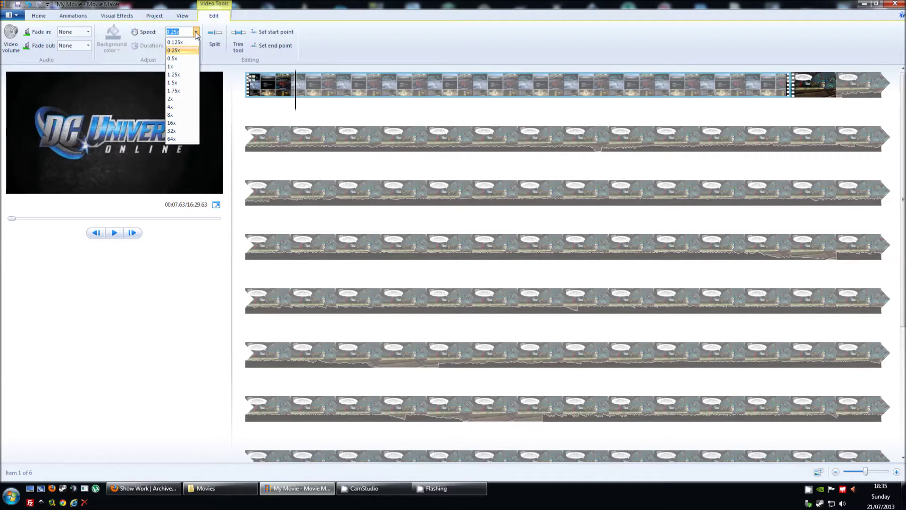
{"action": "left_click", "coordinate": [182, 66]}
{"action": "left_click", "coordinate": [247, 91]}
{"action": "key", "text": "space"}
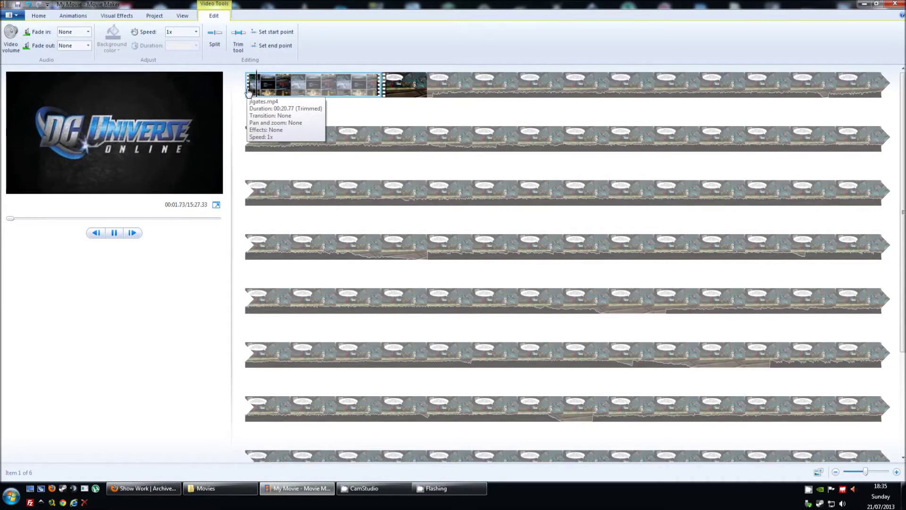
{"action": "key", "text": "space"}
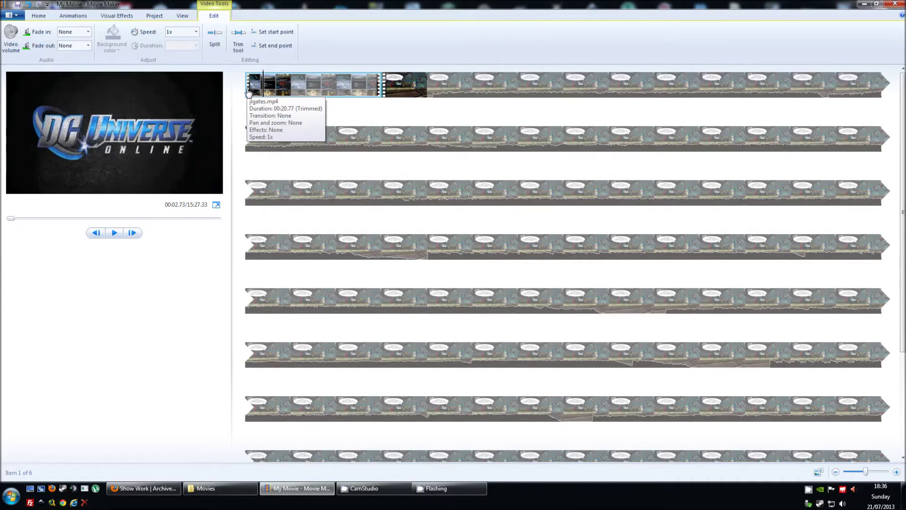
Step: View the transition and pan-and-zoom options, and check the actions available for the last clip in the timeline
{"action": "left_click", "coordinate": [48, 20]}
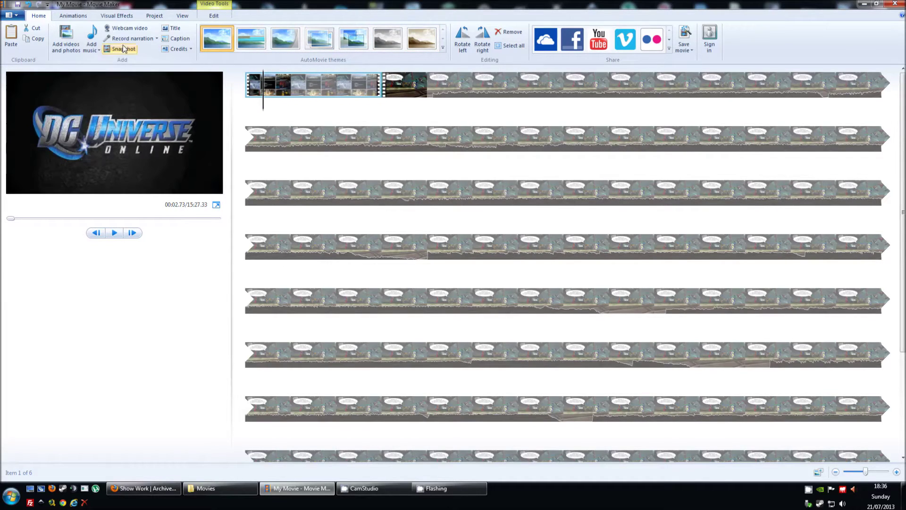
{"action": "left_click", "coordinate": [72, 16]}
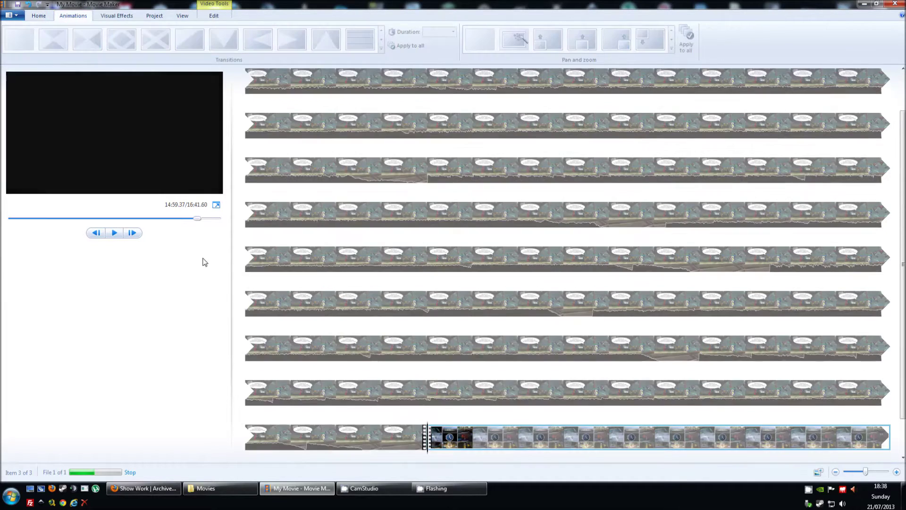
{"action": "left_click", "coordinate": [307, 251]}
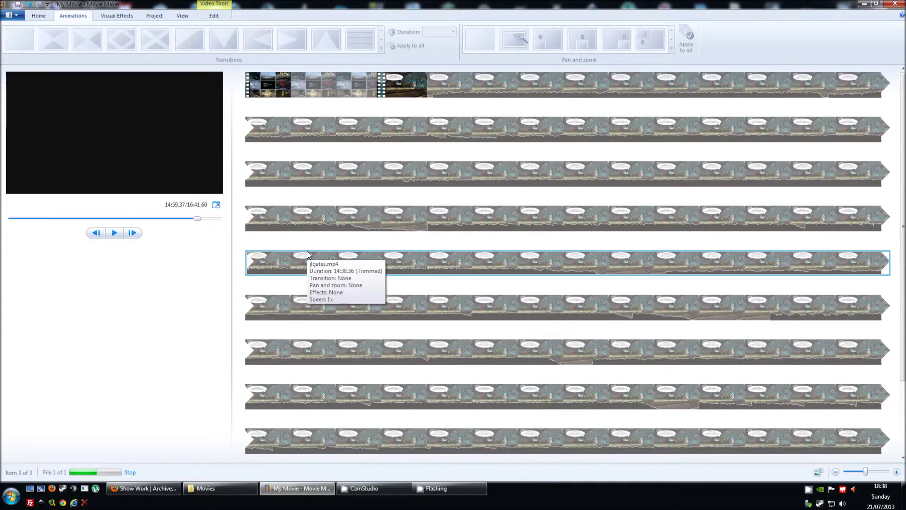
{"action": "right_click", "coordinate": [493, 406]}
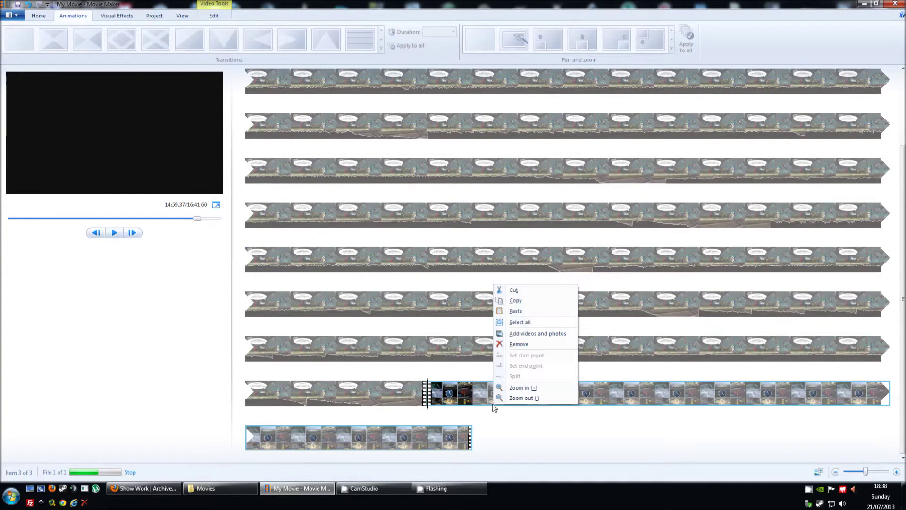
{"action": "right_click", "coordinate": [467, 388]}
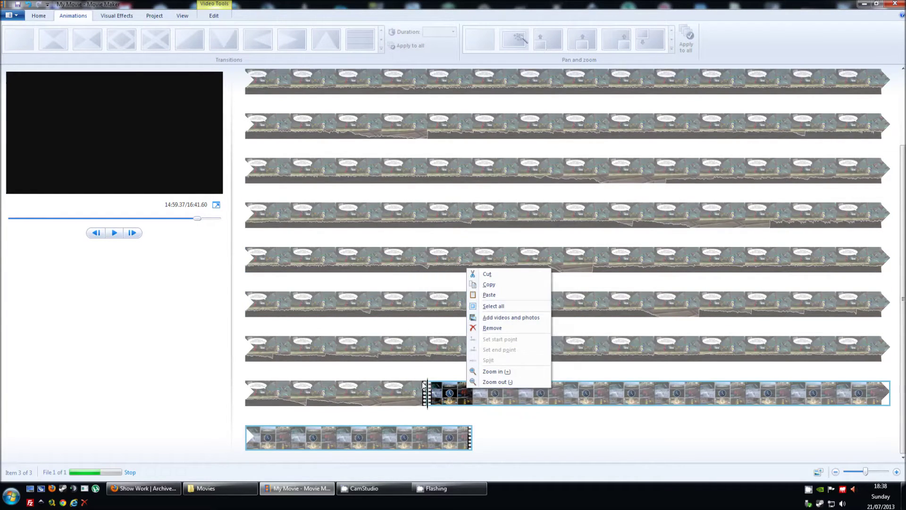
{"action": "left_click", "coordinate": [149, 365]}
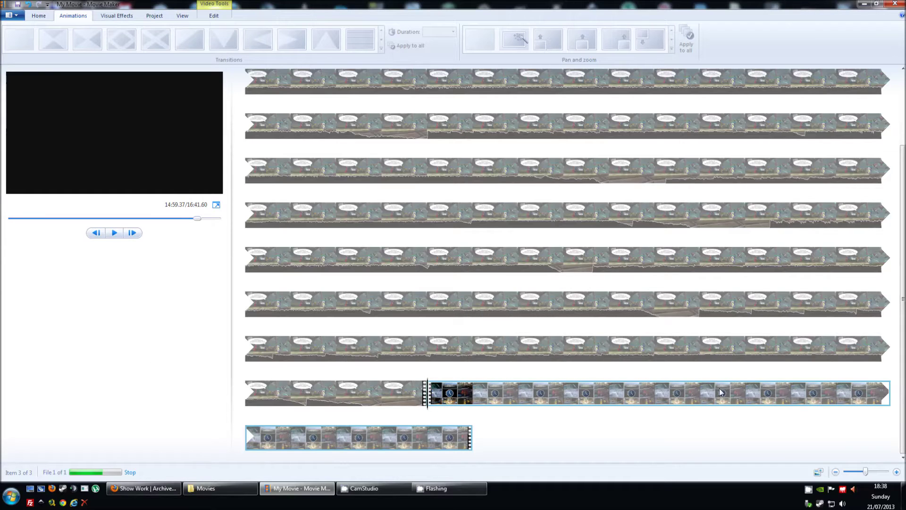
{"action": "scroll", "coordinate": [791, 433], "scroll_direction": "up", "scroll_amount": 3}
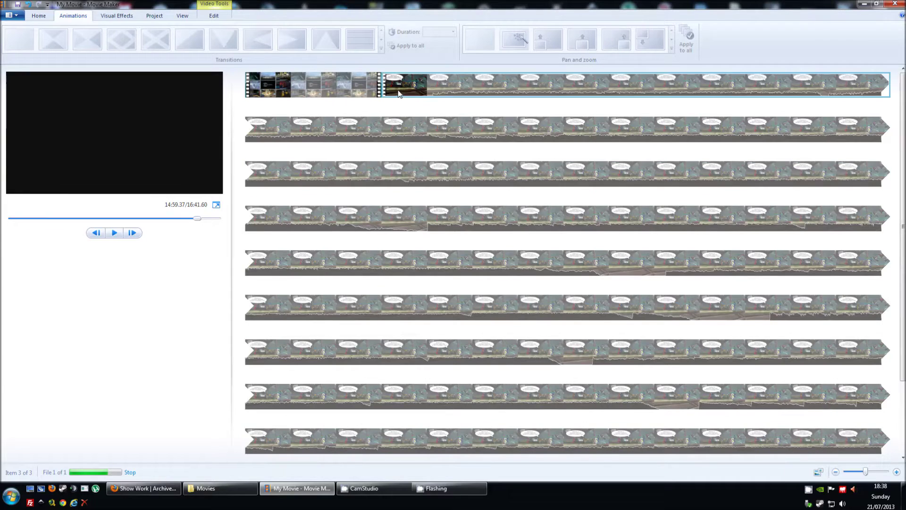
Step: Preview visual effects such as Cyan tone on the second clip and apply the effect just before Fade out to black
{"action": "scroll", "coordinate": [160, 21], "scroll_direction": "down", "scroll_amount": 1}
{"action": "left_click", "coordinate": [156, 17]}
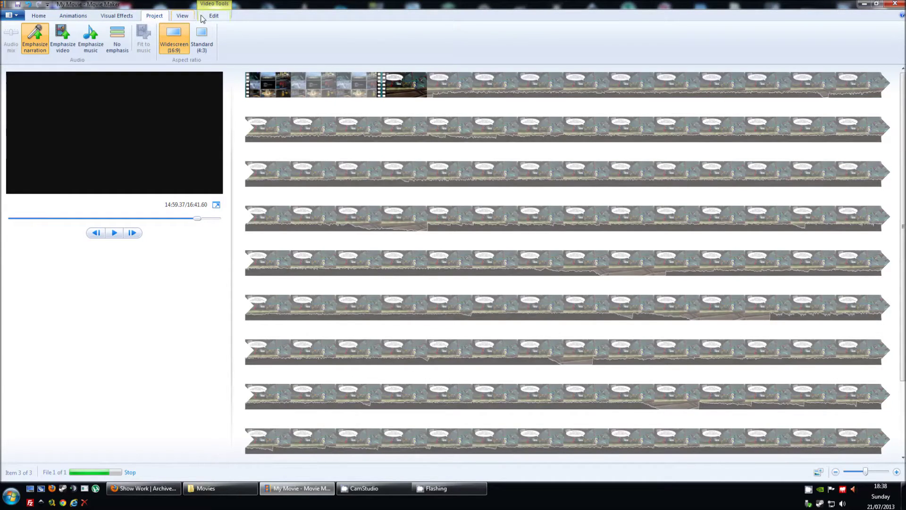
{"action": "left_click", "coordinate": [336, 129]}
{"action": "left_click", "coordinate": [115, 17]}
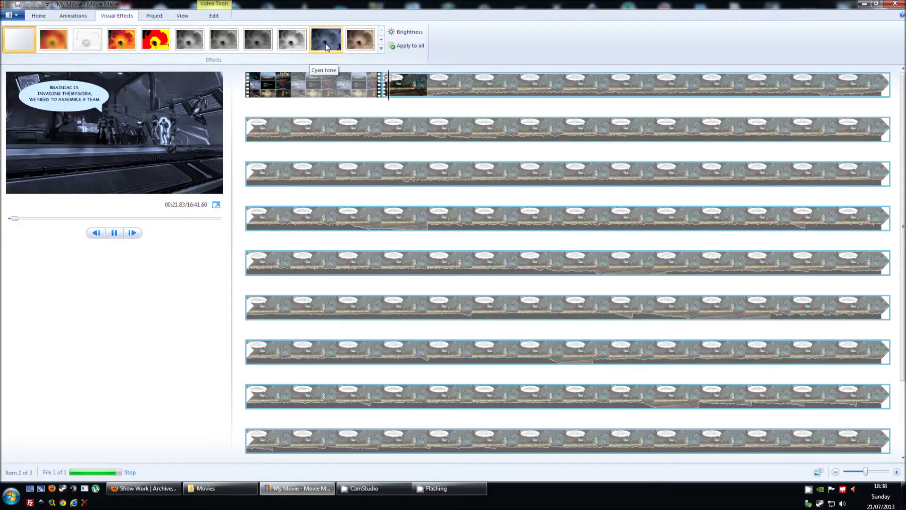
{"action": "left_click", "coordinate": [381, 40]}
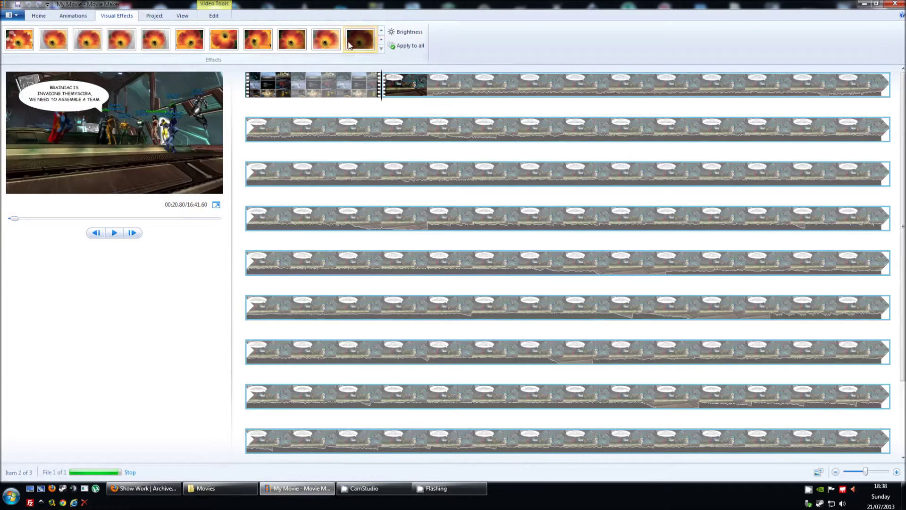
{"action": "left_click", "coordinate": [325, 44]}
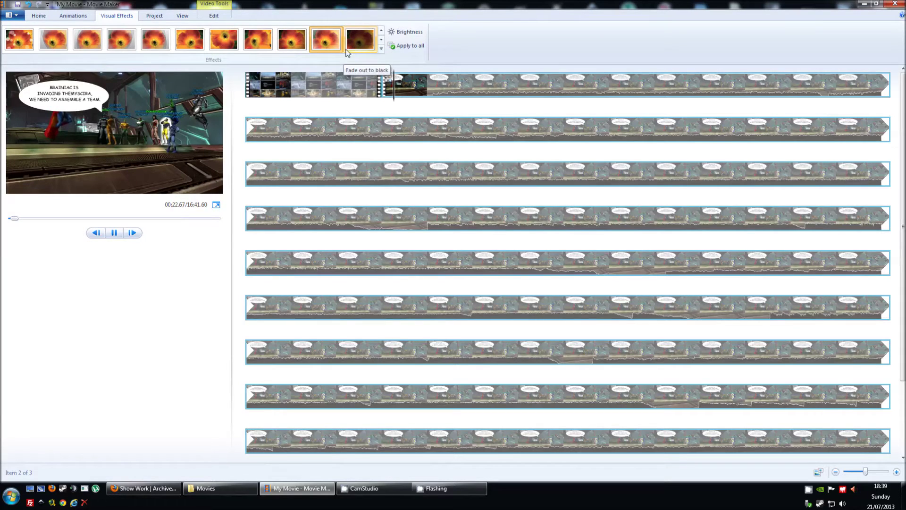
Step: Select the third clip near the end of the timeline and open its video volume control
{"action": "scroll", "coordinate": [265, 290], "scroll_direction": "down", "scroll_amount": 5}
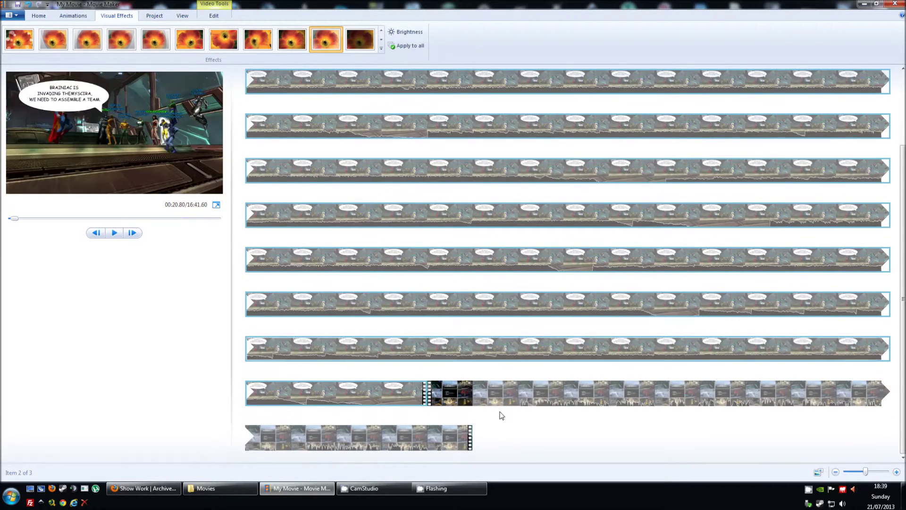
{"action": "left_click", "coordinate": [343, 393]}
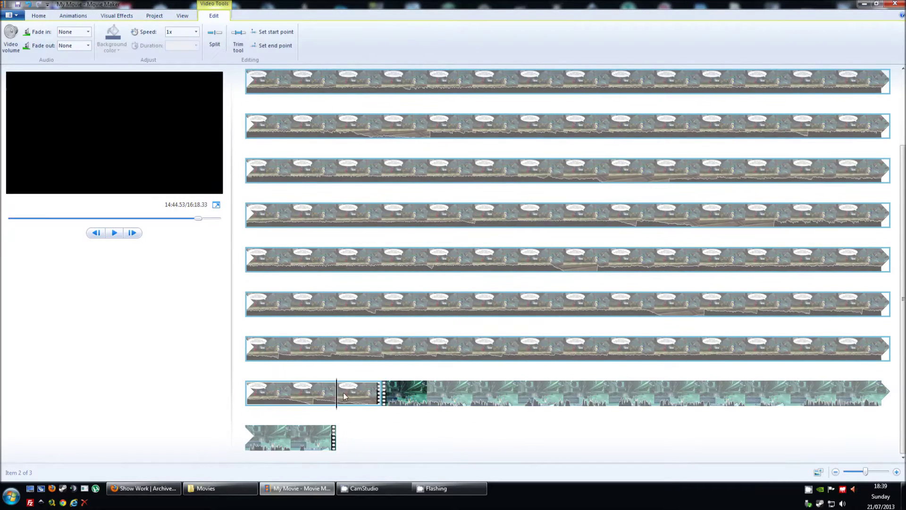
{"action": "left_click_drag", "start_coordinate": [372, 398], "coordinate": [401, 401]}
{"action": "left_click", "coordinate": [387, 400]}
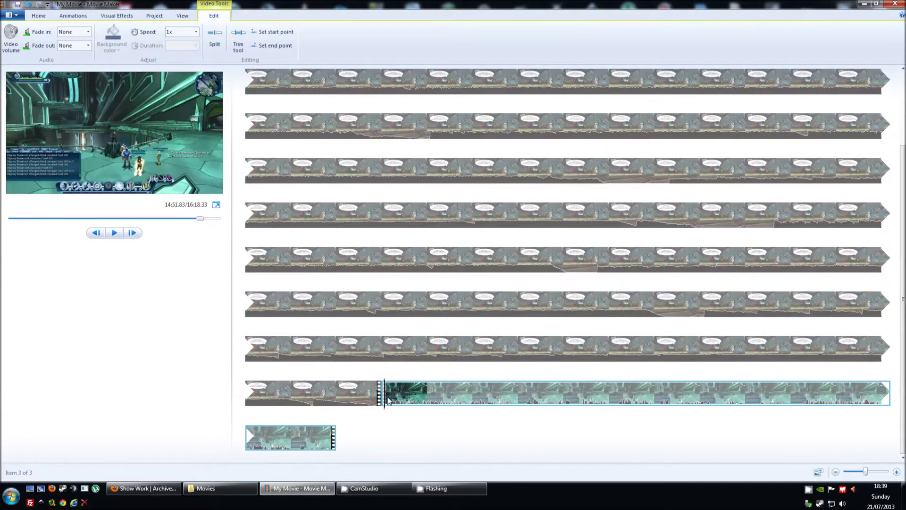
{"action": "left_click", "coordinate": [86, 17]}
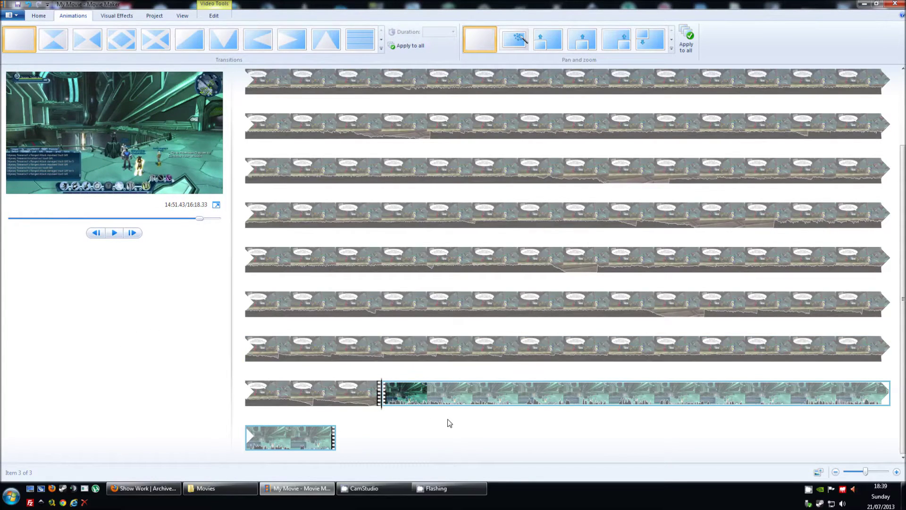
{"action": "left_click", "coordinate": [214, 16]}
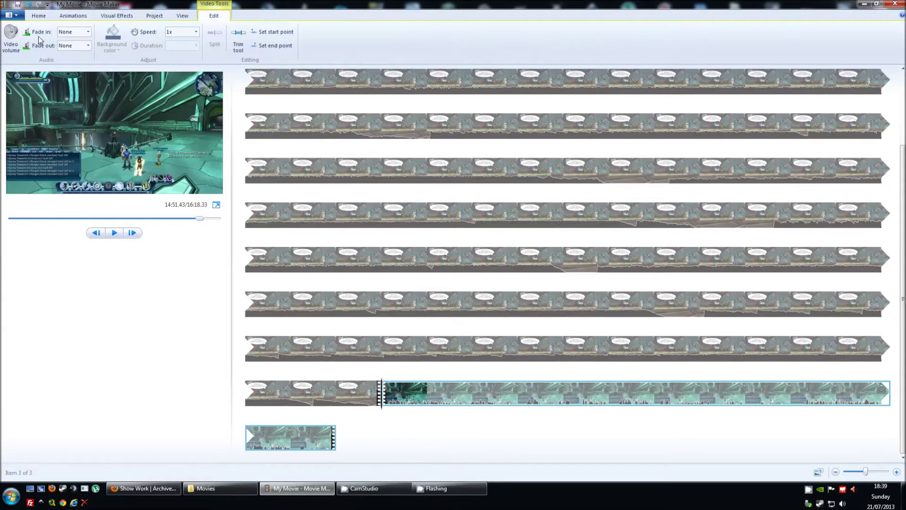
{"action": "left_click", "coordinate": [10, 38]}
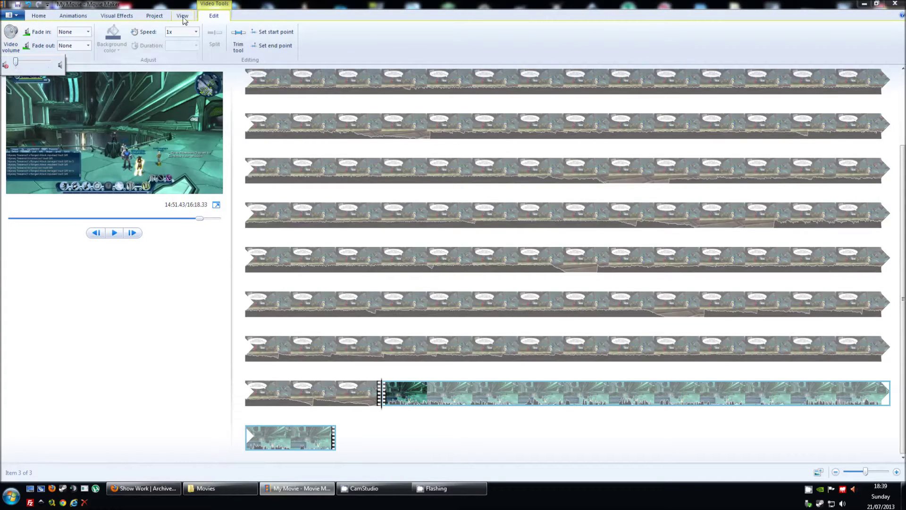
Step: Browse the transition gallery for the third clip, previewing styles such as Blur and Wipe down - normal
{"action": "left_click", "coordinate": [68, 18]}
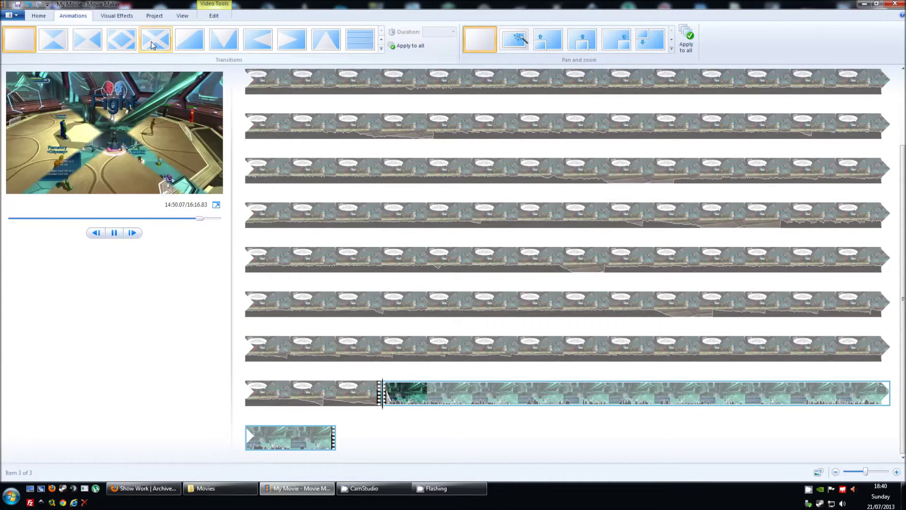
{"action": "left_click", "coordinate": [382, 39]}
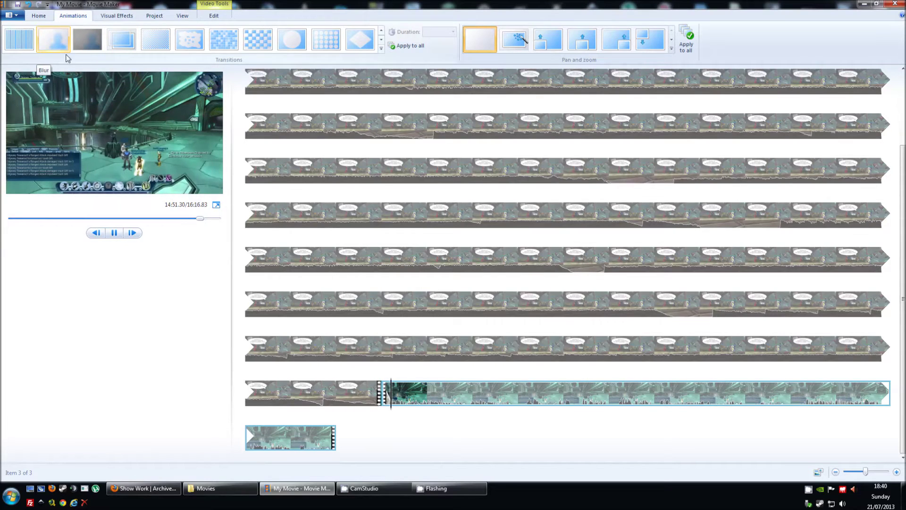
{"action": "left_click", "coordinate": [382, 40]}
{"action": "left_click", "coordinate": [381, 39]}
{"action": "left_click", "coordinate": [381, 40]}
{"action": "left_click", "coordinate": [382, 41]}
{"action": "left_click", "coordinate": [342, 44]}
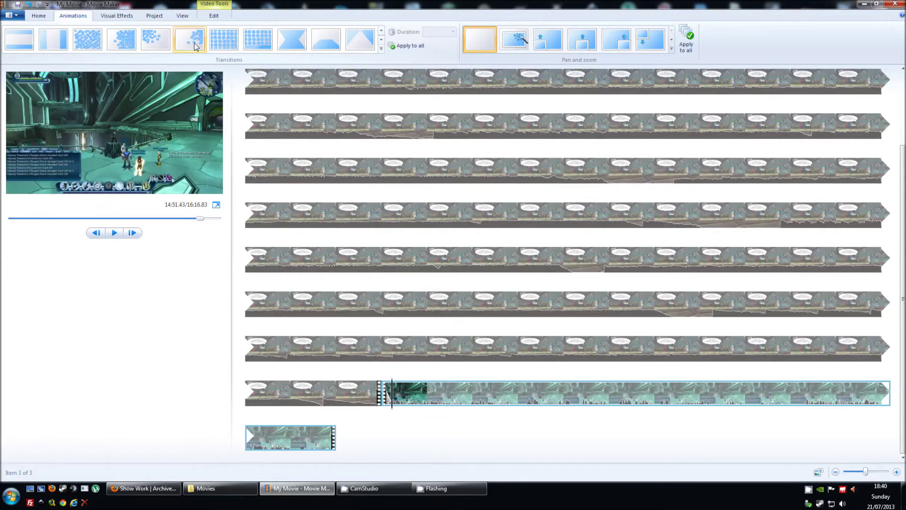
{"action": "left_click", "coordinate": [381, 40]}
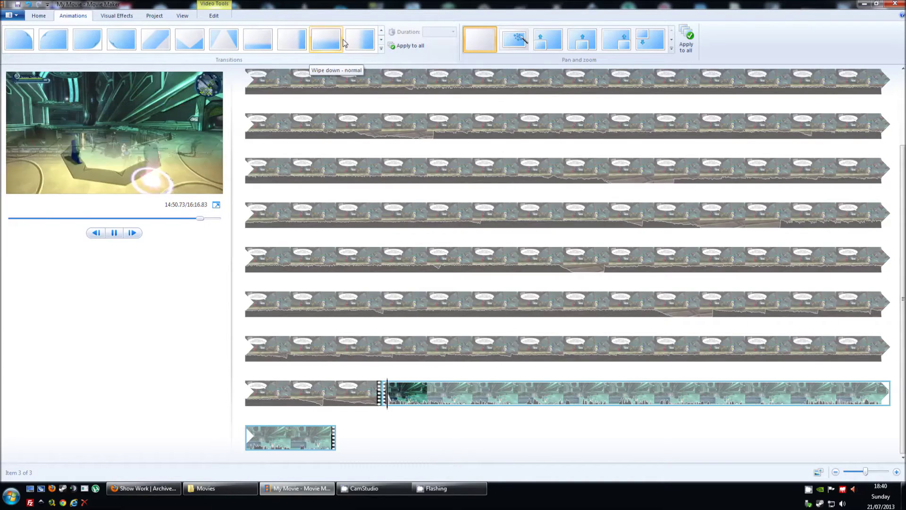
{"action": "scroll", "coordinate": [369, 251], "scroll_direction": "up", "scroll_amount": 3}
{"action": "scroll", "coordinate": [369, 251], "scroll_direction": "down", "scroll_amount": 3}
{"action": "scroll", "coordinate": [366, 251], "scroll_direction": "up", "scroll_amount": 3}
Step: Preview the Threshold effect on the third clip and review the project's audio, aspect ratio and view options
{"action": "left_click", "coordinate": [116, 17]}
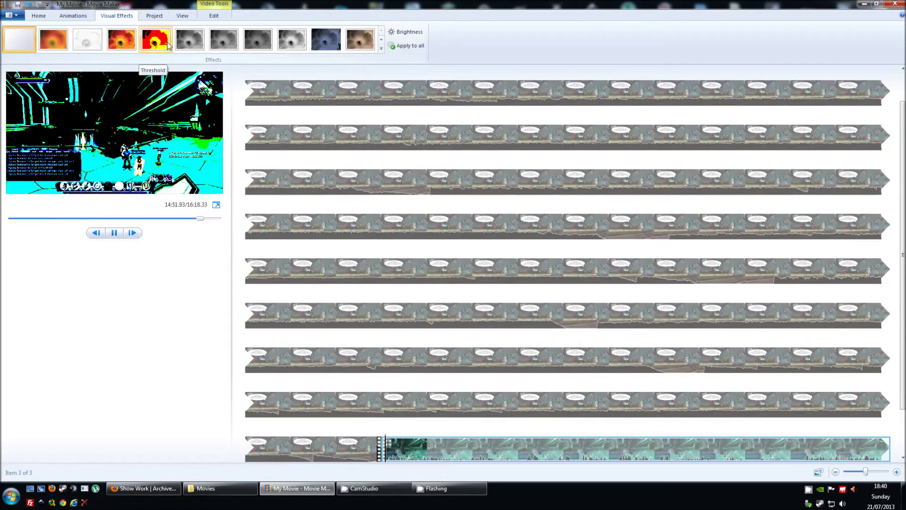
{"action": "left_click", "coordinate": [155, 16]}
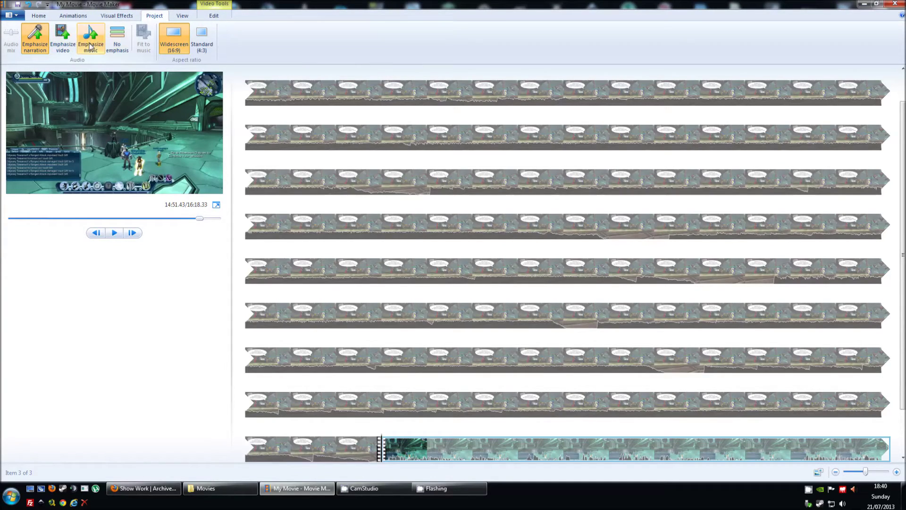
{"action": "left_click", "coordinate": [176, 16]}
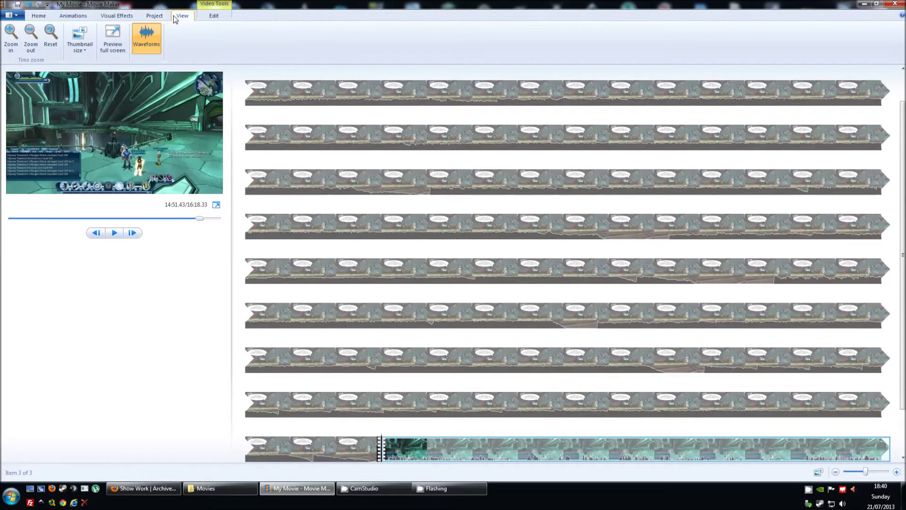
Step: Select the first clip and move on to the start of the second clip in the timeline
{"action": "left_click", "coordinate": [45, 17]}
{"action": "left_click", "coordinate": [365, 114]}
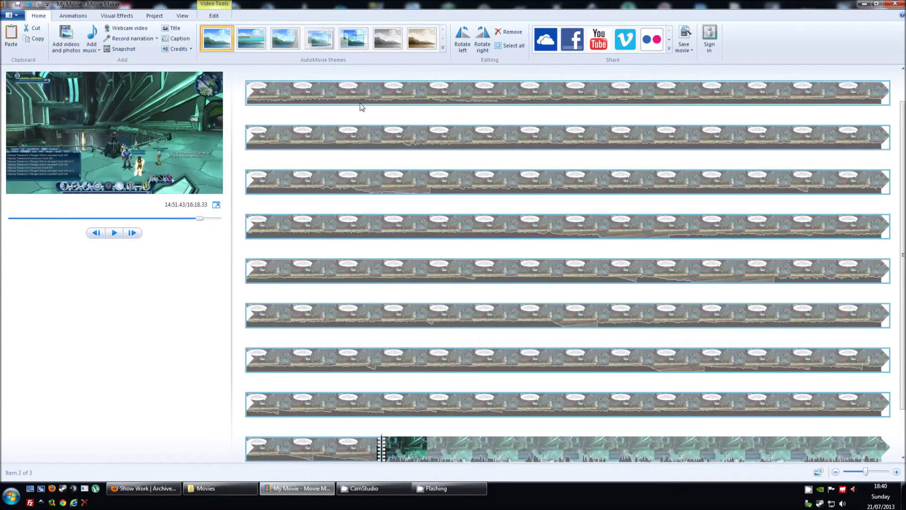
{"action": "left_click", "coordinate": [316, 90]}
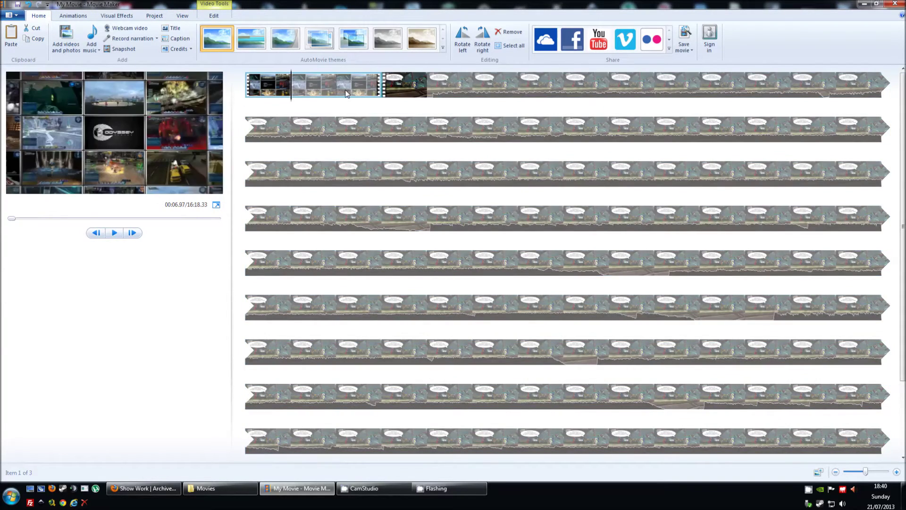
{"action": "left_click", "coordinate": [382, 88]}
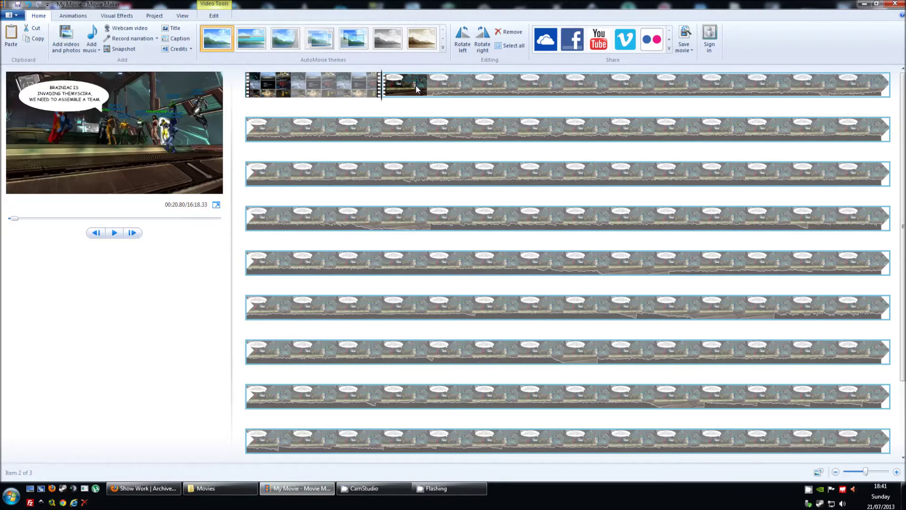
Step: Add the track Starfleet from the Skyworld folder on the PC as the movie's music
{"action": "left_click", "coordinate": [98, 50]}
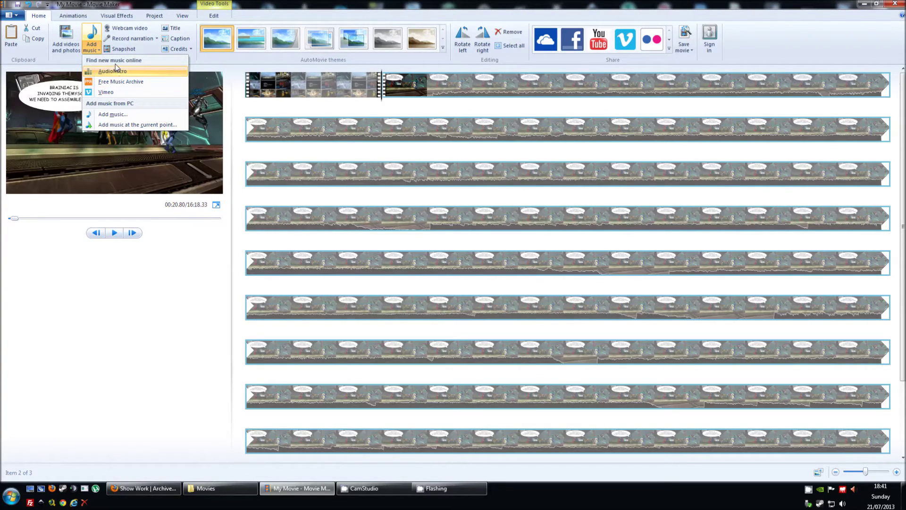
{"action": "left_click", "coordinate": [121, 114]}
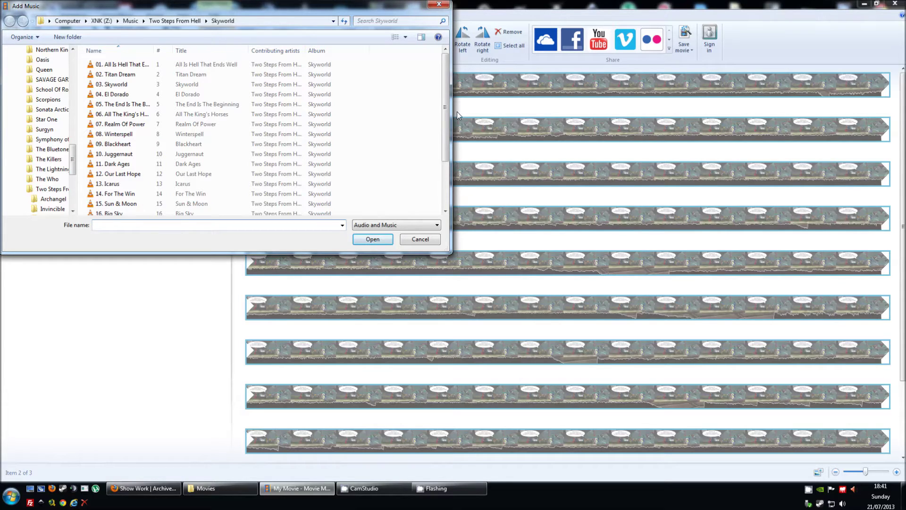
{"action": "left_click_drag", "start_coordinate": [446, 120], "coordinate": [451, 163]}
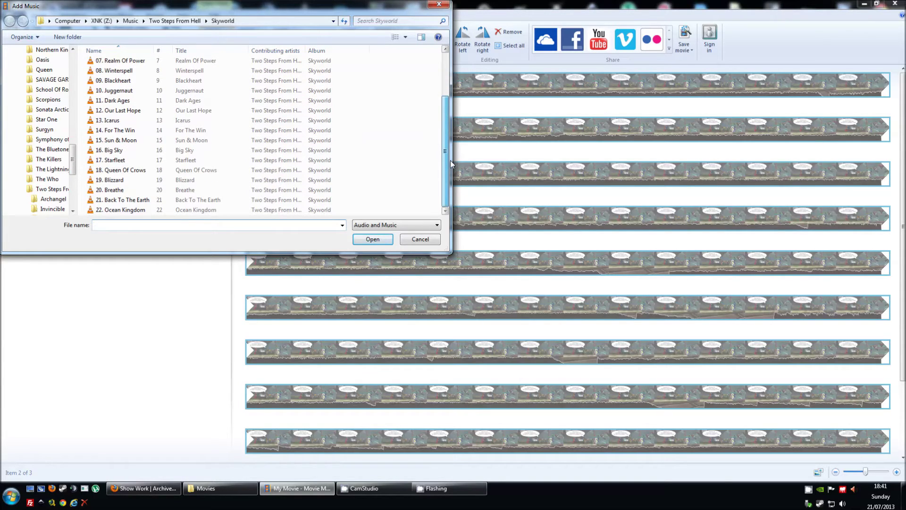
{"action": "left_click_drag", "start_coordinate": [128, 161], "coordinate": [148, 177]}
{"action": "left_click", "coordinate": [368, 239]}
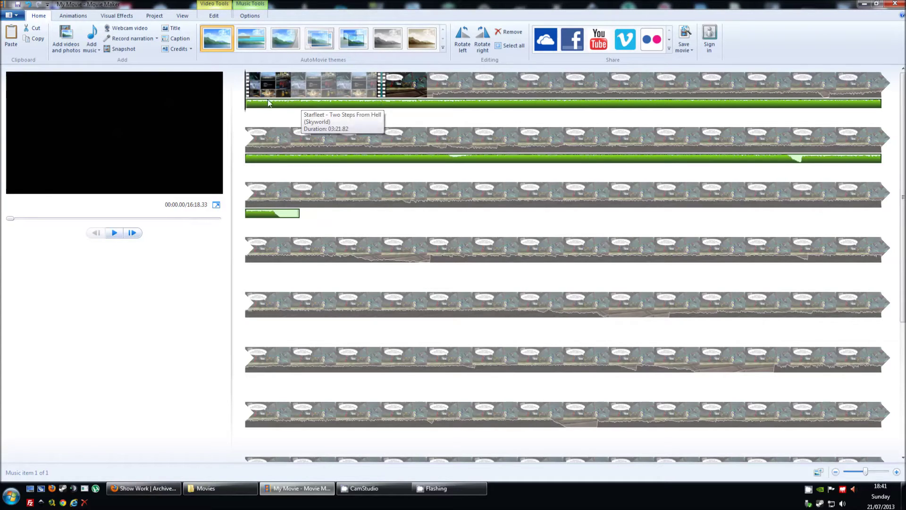
Step: Play the movie's opening with the added music and check how far the track extends along the timeline
{"action": "key", "text": "space"}
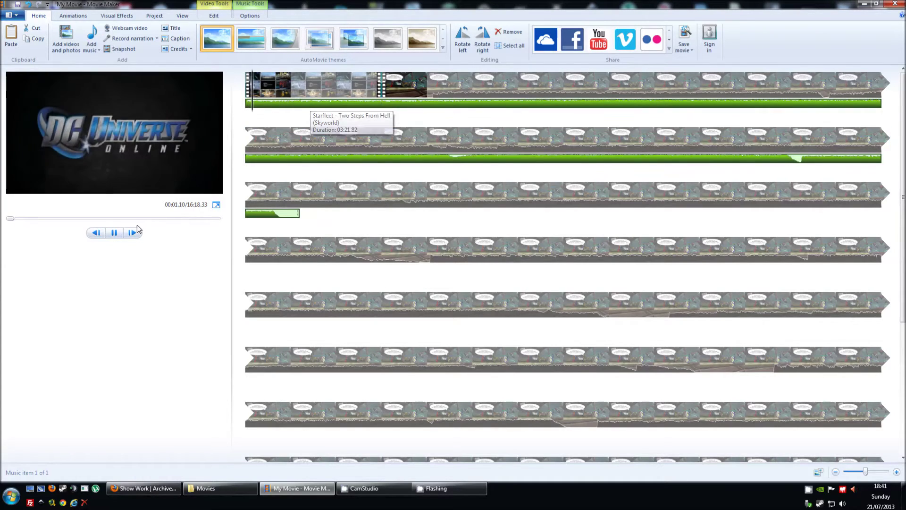
{"action": "left_click", "coordinate": [114, 235]}
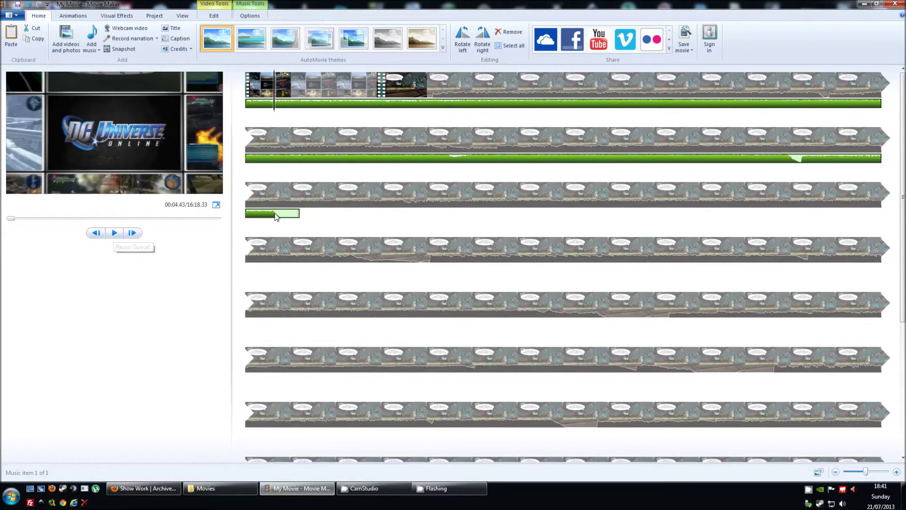
{"action": "scroll", "coordinate": [333, 216], "scroll_direction": "down", "scroll_amount": 5}
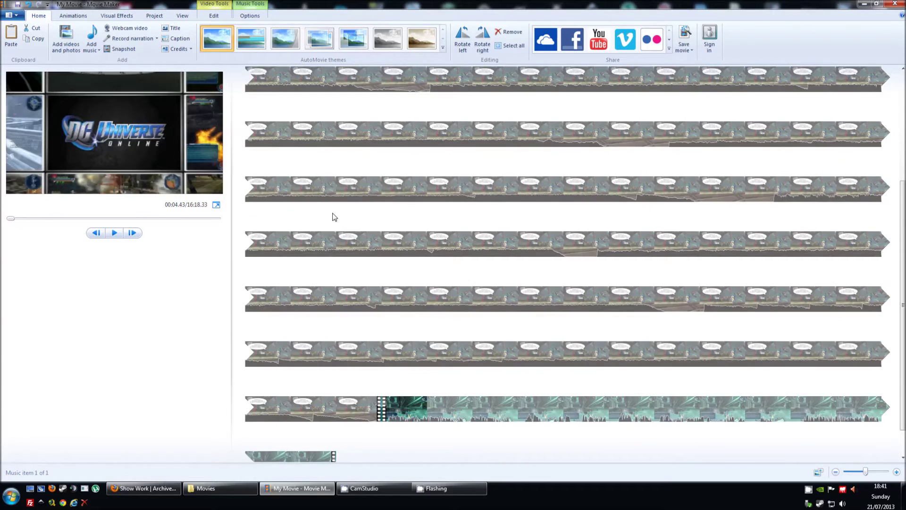
{"action": "scroll", "coordinate": [334, 217], "scroll_direction": "up", "scroll_amount": 10}
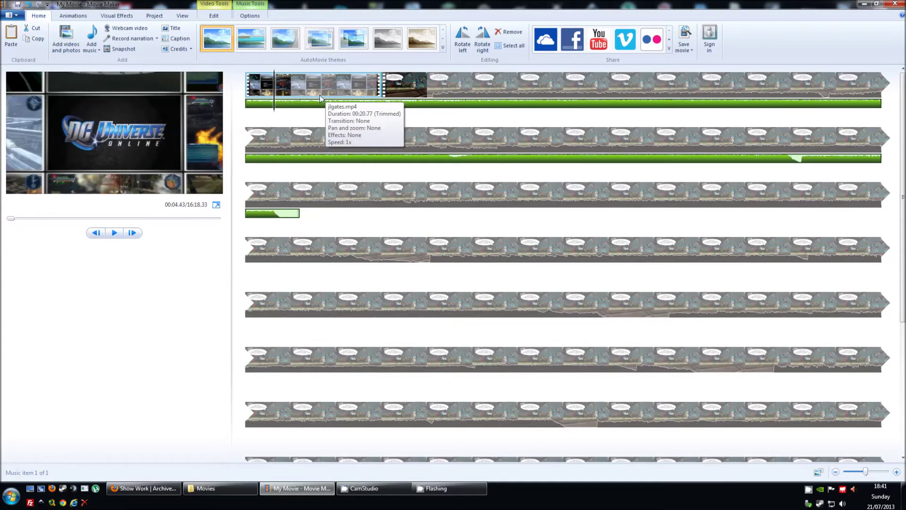
Step: Add 01. All Is Hell That Ends Well from the Skyworld folder as a second music track following Starfleet
{"action": "left_click", "coordinate": [100, 51]}
{"action": "left_click", "coordinate": [112, 114]}
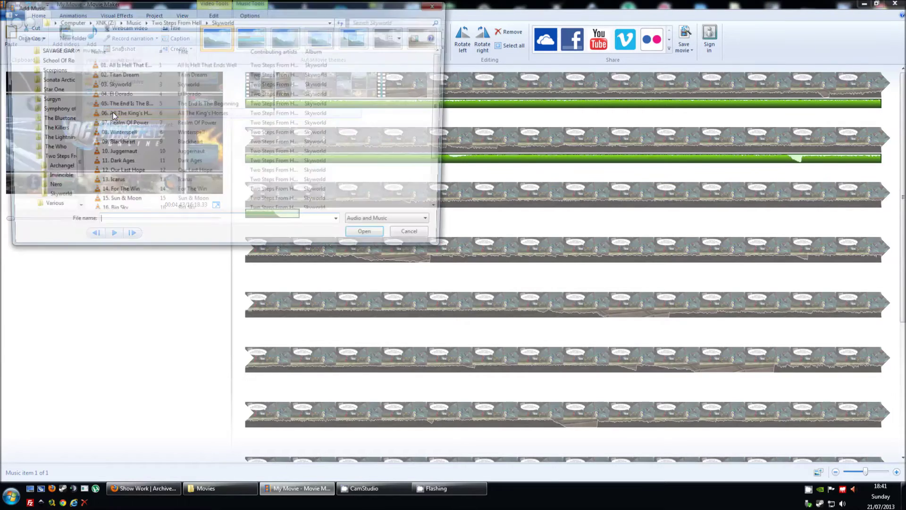
{"action": "left_click", "coordinate": [140, 67]}
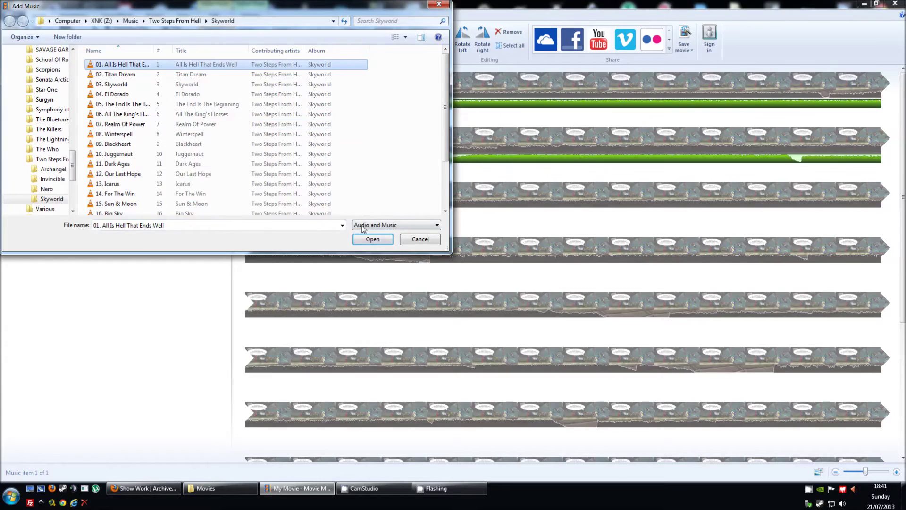
{"action": "left_click", "coordinate": [372, 239]}
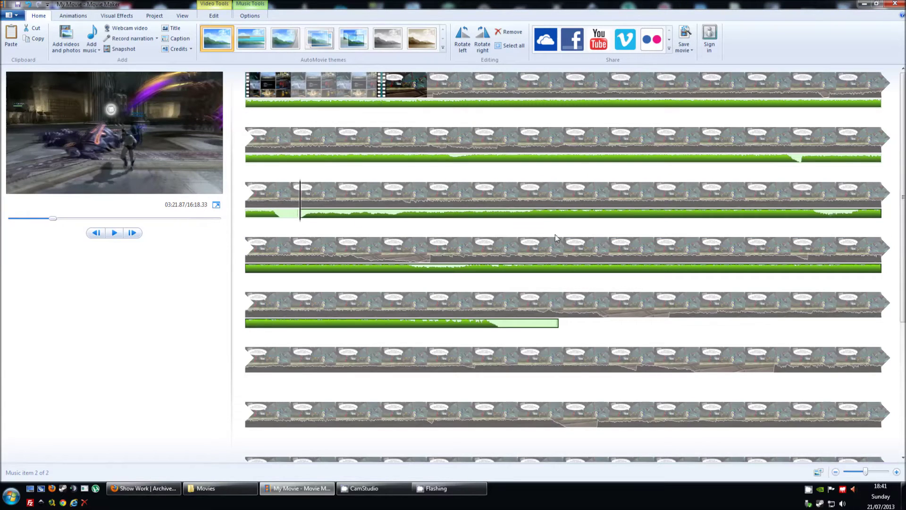
Step: Play the section where the second music track begins, and open the add-music options with the first clip selected
{"action": "key", "text": "space"}
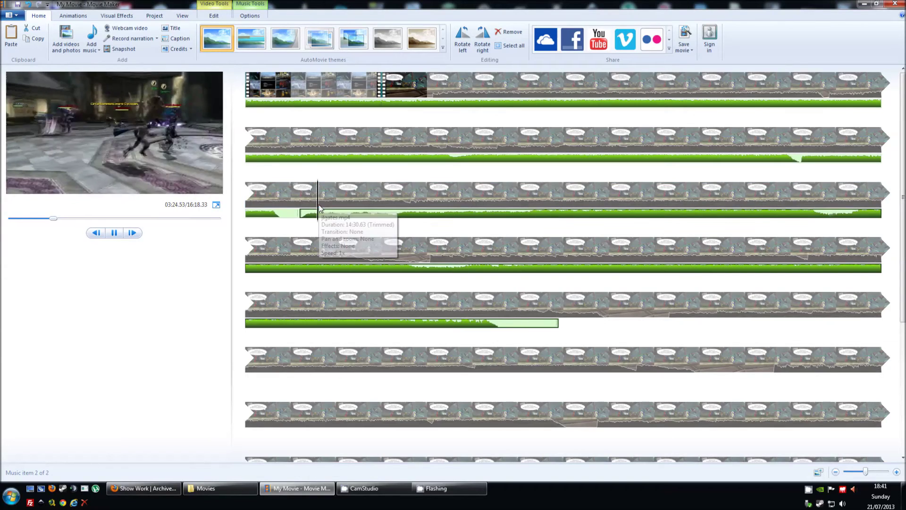
{"action": "left_click", "coordinate": [293, 196]}
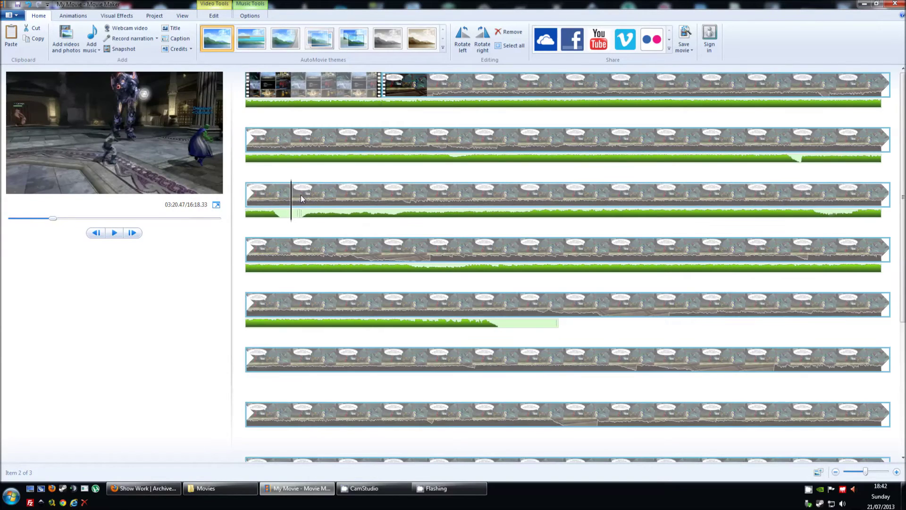
{"action": "left_click", "coordinate": [382, 88]}
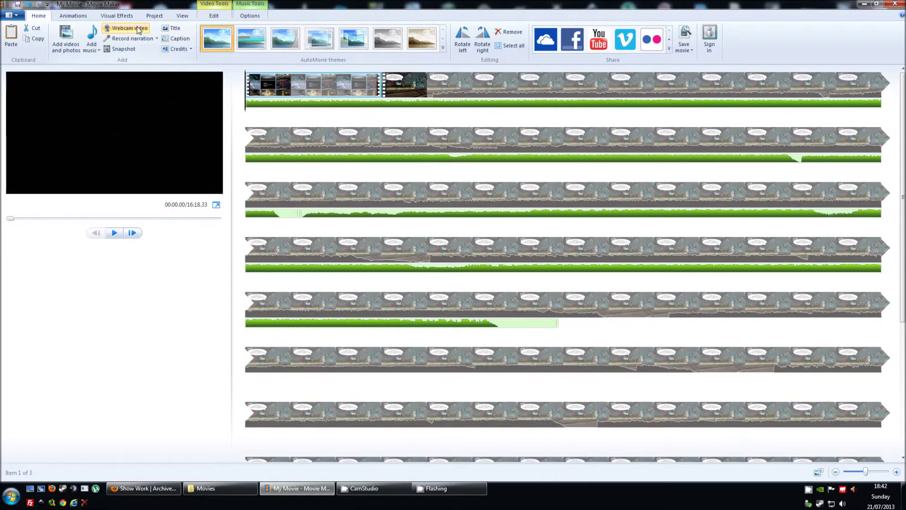
{"action": "left_click", "coordinate": [92, 48]}
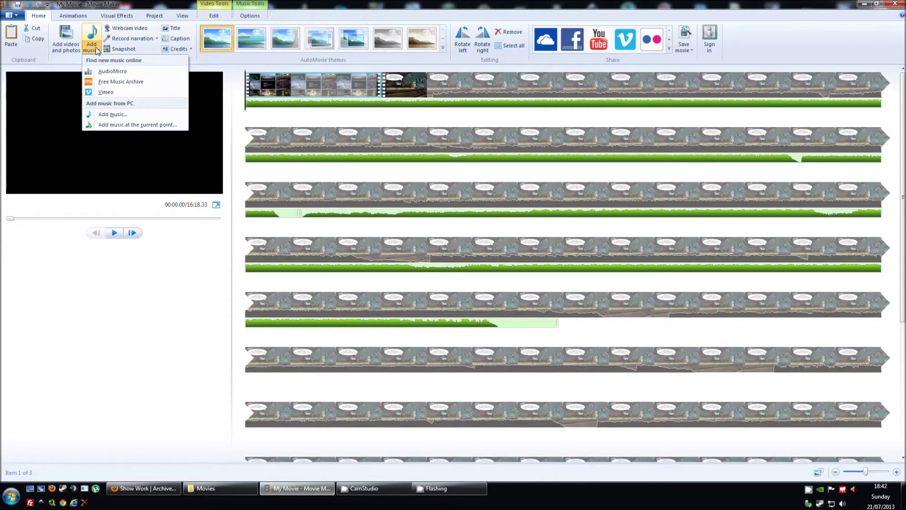
Step: Add the track For The Win from the Skyworld folder as music at the movie's current point, the beginning
{"action": "left_click", "coordinate": [116, 125]}
{"action": "left_click", "coordinate": [115, 193]}
{"action": "left_click", "coordinate": [373, 239]}
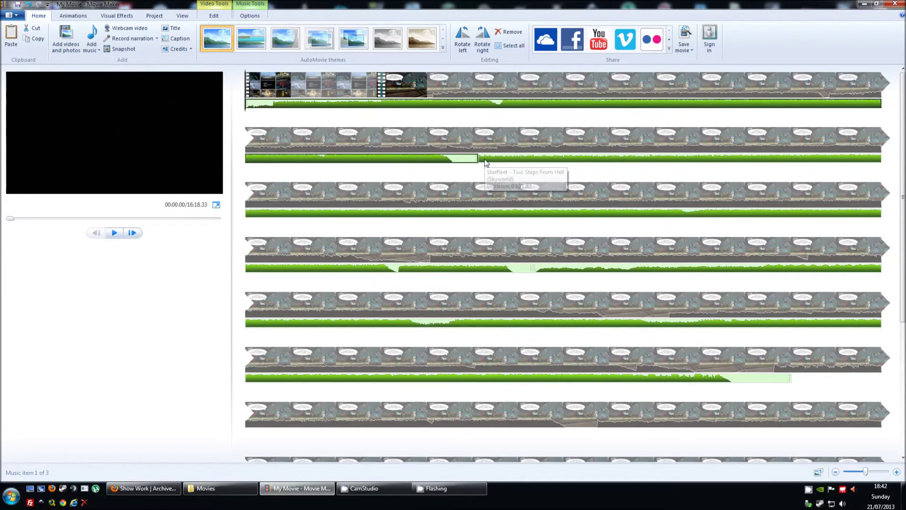
Step: Examine the volume, fade, split and start/end point options for the Starfleet and For The Win music tracks
{"action": "left_click", "coordinate": [485, 162]}
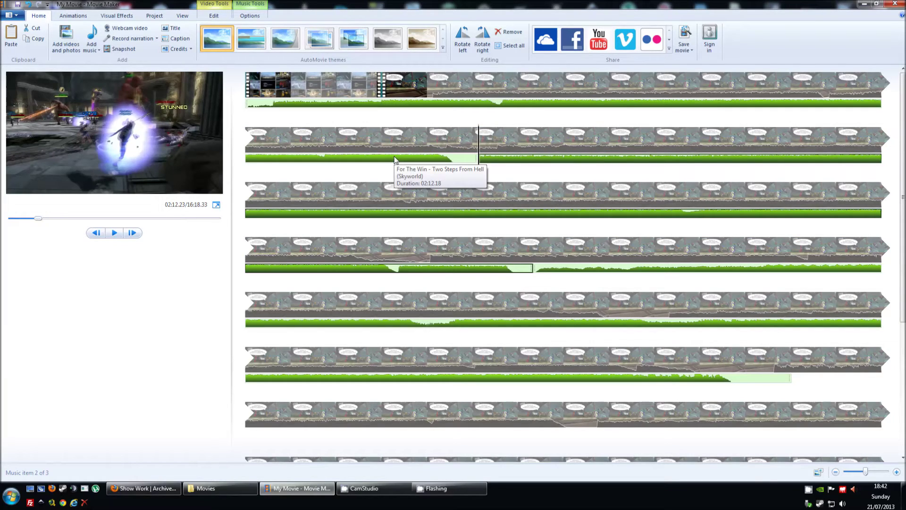
{"action": "scroll", "coordinate": [401, 189], "scroll_direction": "down", "scroll_amount": 1}
{"action": "scroll", "coordinate": [406, 207], "scroll_direction": "up", "scroll_amount": 1}
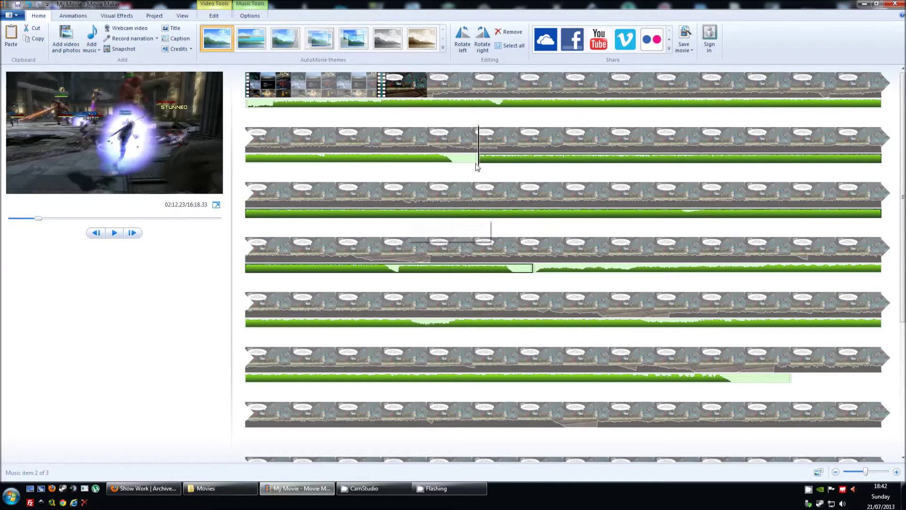
{"action": "left_click", "coordinate": [251, 16]}
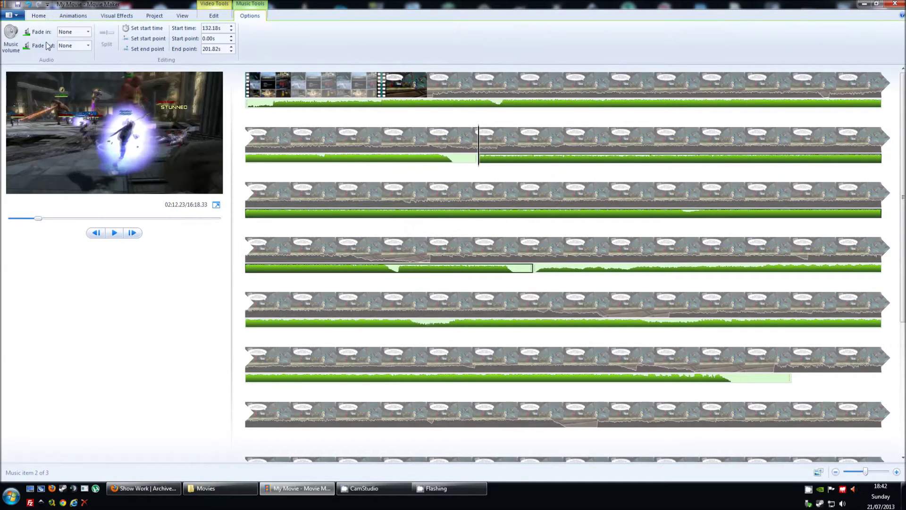
{"action": "left_click", "coordinate": [11, 40]}
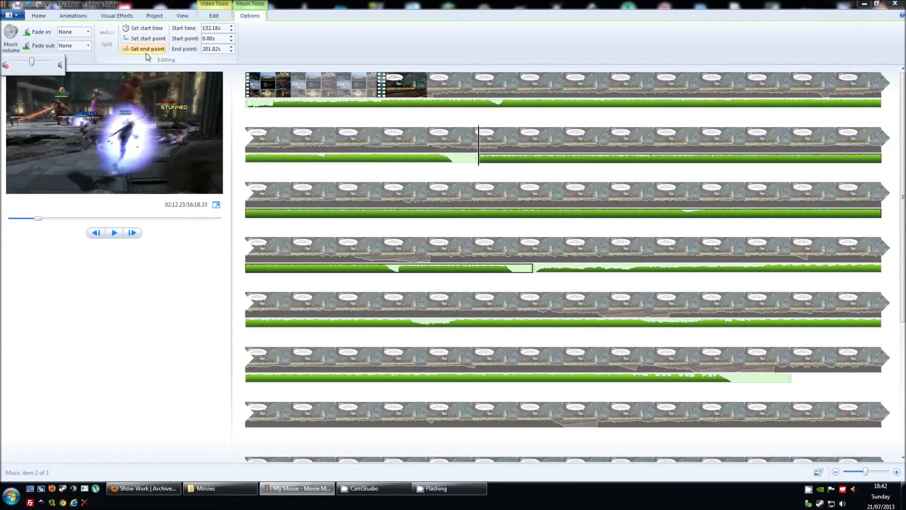
{"action": "left_click", "coordinate": [276, 107]}
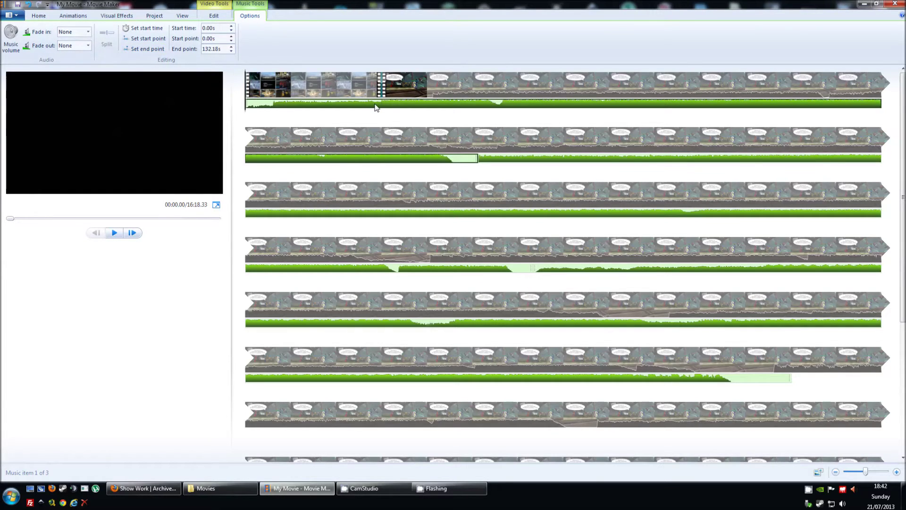
{"action": "left_click_drag", "start_coordinate": [257, 108], "coordinate": [369, 104]}
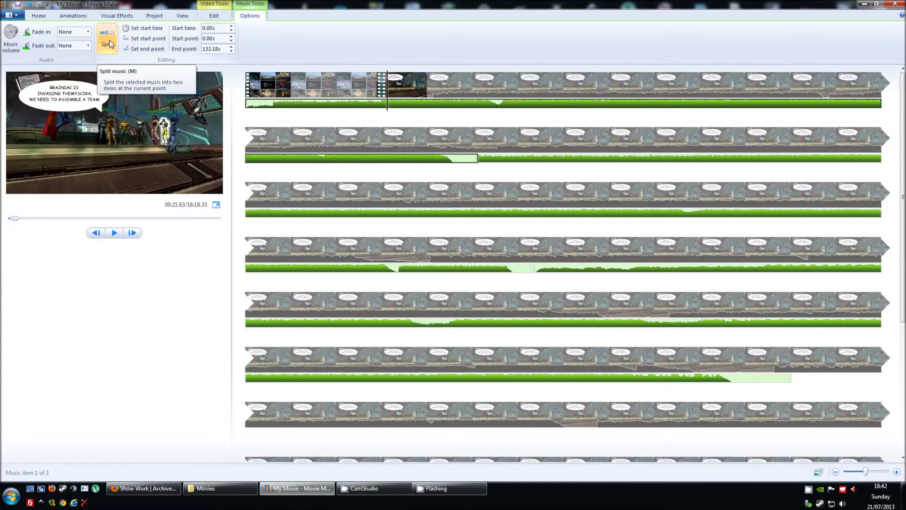
{"action": "key", "text": "Home"}
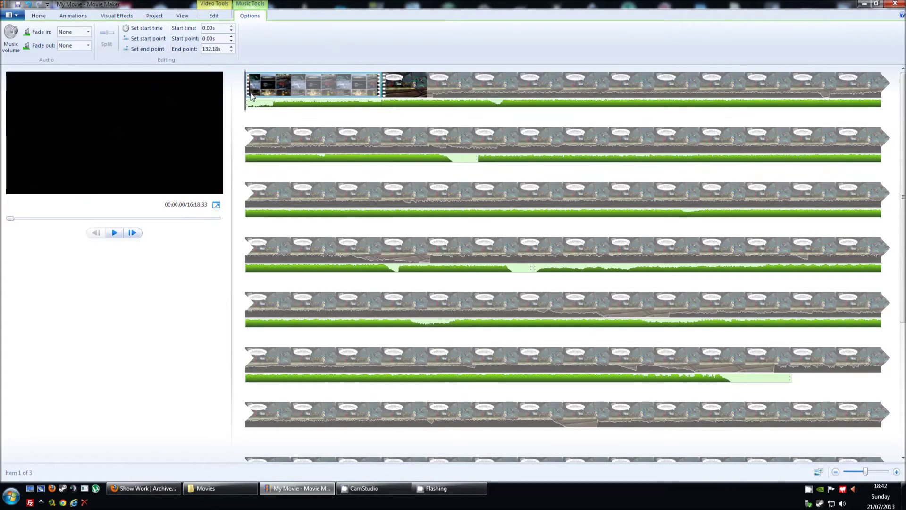
Step: Add a credits clip at the end of the movie and enter Tesseract as the name under CREDITS
{"action": "left_click", "coordinate": [39, 17]}
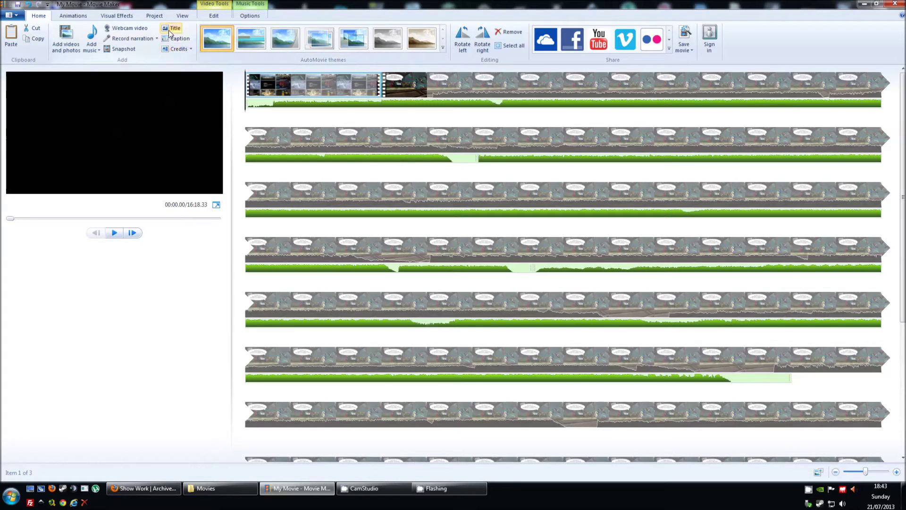
{"action": "right_click", "coordinate": [277, 113]}
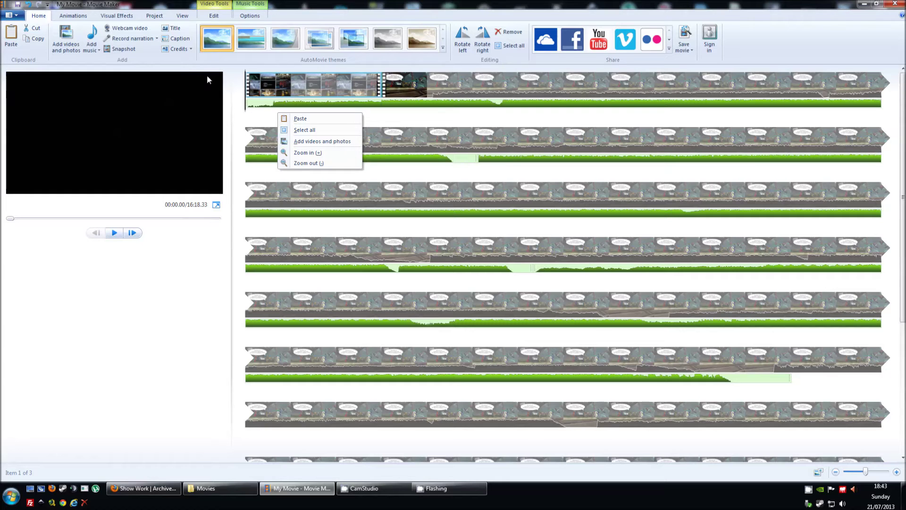
{"action": "left_click", "coordinate": [187, 61]}
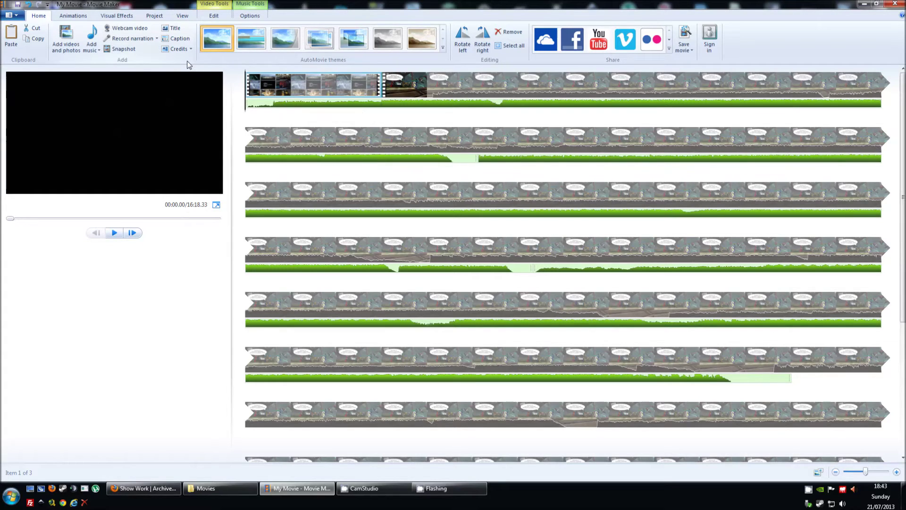
{"action": "scroll", "coordinate": [406, 152], "scroll_direction": "down", "scroll_amount": 3}
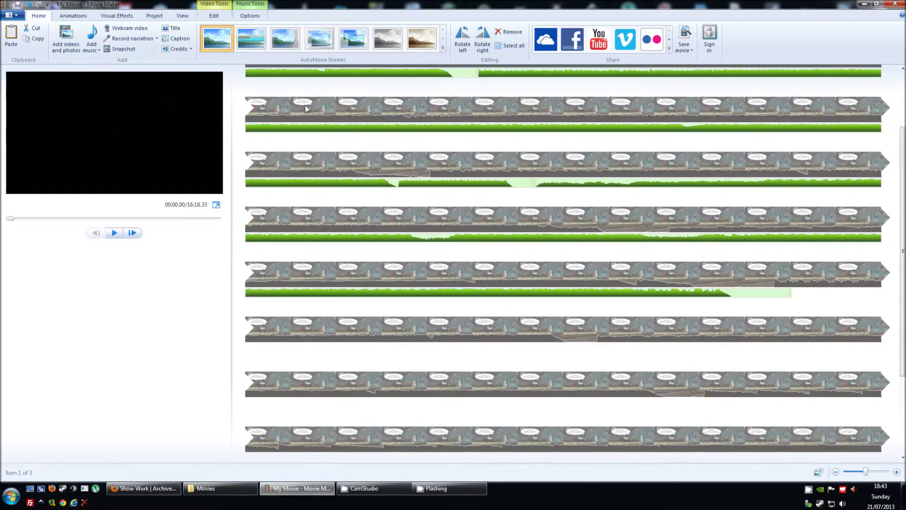
{"action": "scroll", "coordinate": [305, 105], "scroll_direction": "up", "scroll_amount": 3}
{"action": "left_click", "coordinate": [182, 48]}
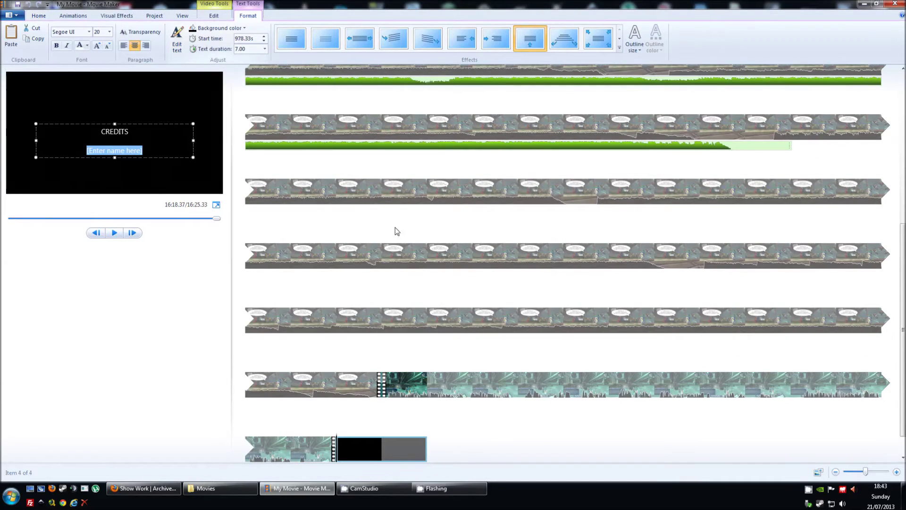
{"action": "scroll", "coordinate": [423, 338], "scroll_direction": "down", "scroll_amount": 1}
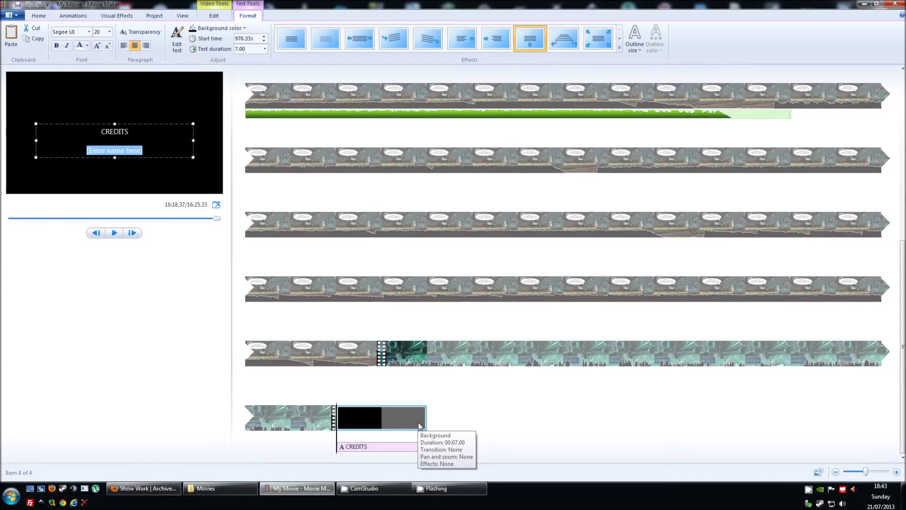
{"action": "type", "text": "Tesseract"}
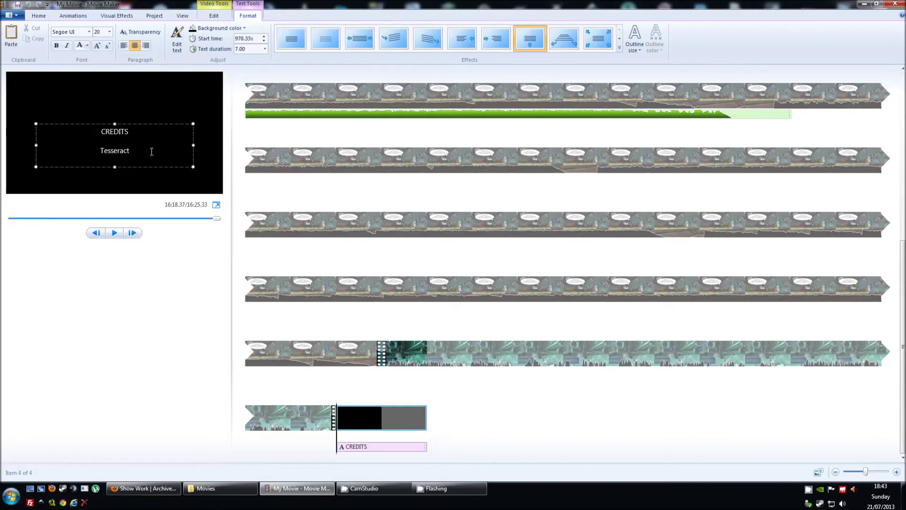
Step: Set the font of the credits text to Fusion
{"action": "left_click_drag", "start_coordinate": [152, 151], "coordinate": [94, 150]}
{"action": "left_click", "coordinate": [88, 32]}
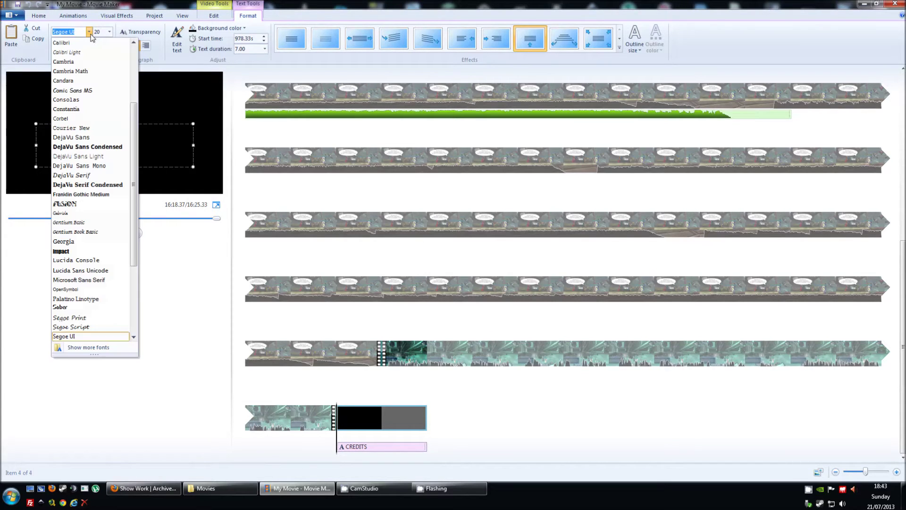
{"action": "scroll", "coordinate": [114, 38], "scroll_direction": "up", "scroll_amount": 4}
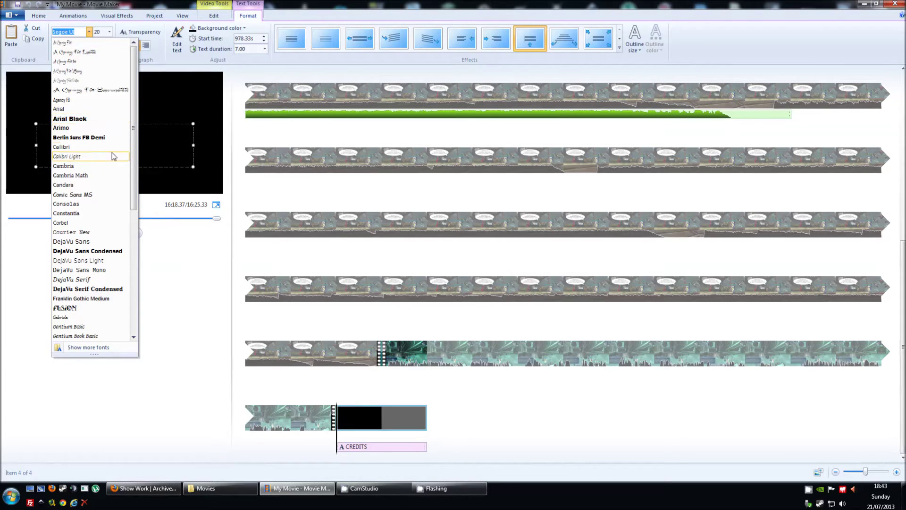
{"action": "left_click", "coordinate": [87, 307]}
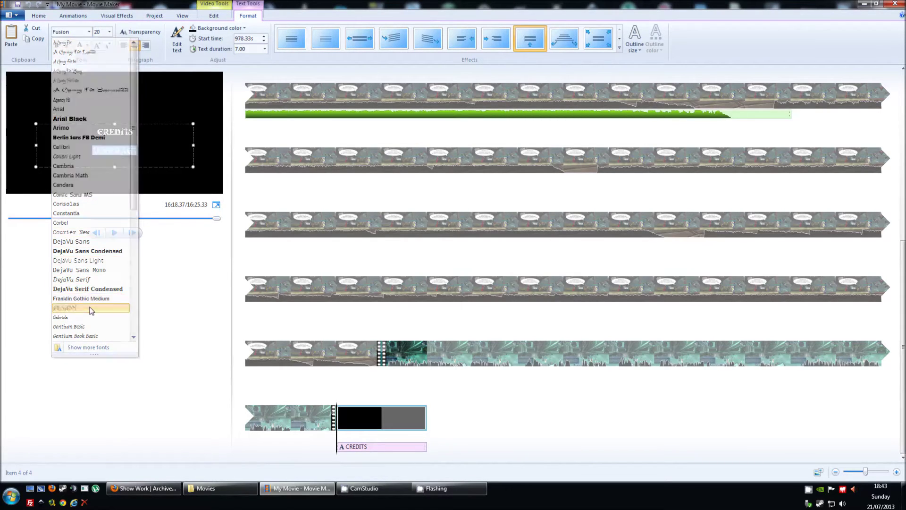
{"action": "left_click", "coordinate": [166, 150]}
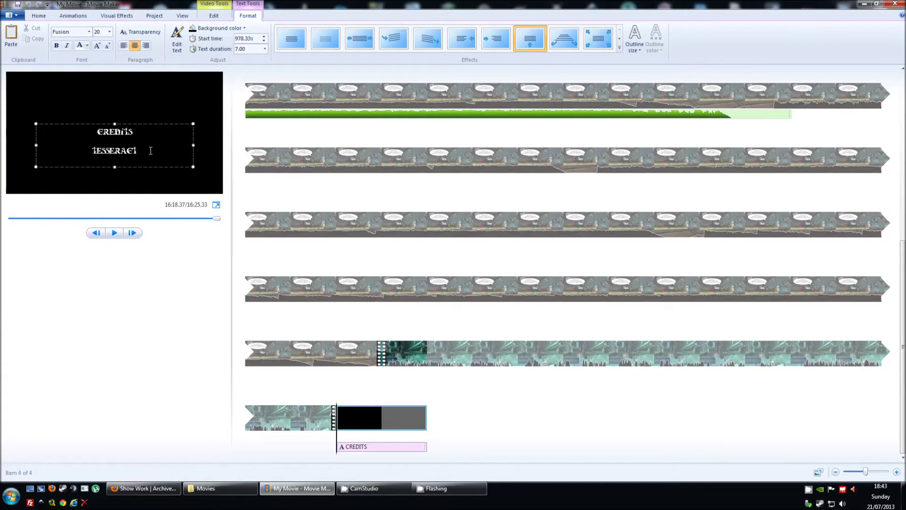
Step: Try bold formatting on the CREDITS heading and try adjusting the text transparency
{"action": "left_click_drag", "start_coordinate": [150, 154], "coordinate": [83, 129]}
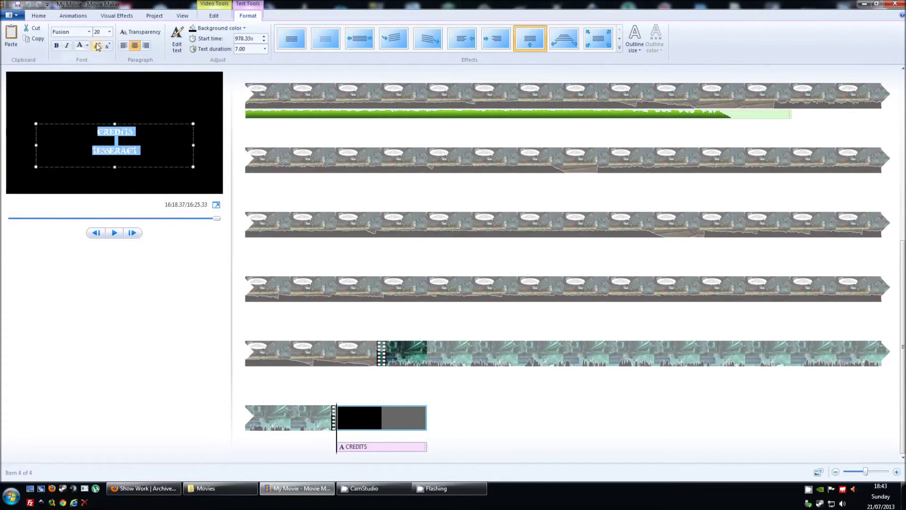
{"action": "left_click_drag", "start_coordinate": [145, 134], "coordinate": [93, 127]}
{"action": "left_click", "coordinate": [55, 48]}
{"action": "left_click", "coordinate": [55, 48]}
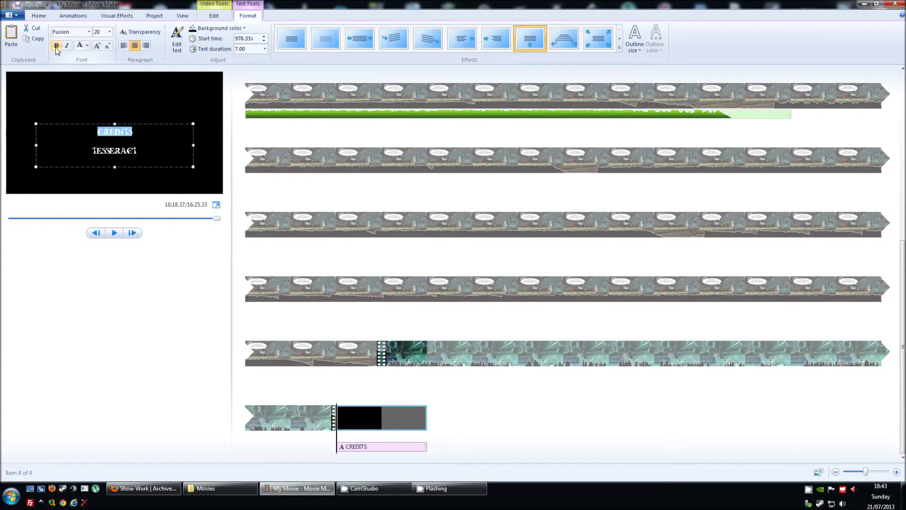
{"action": "left_click", "coordinate": [144, 33]}
{"action": "mouse_move", "coordinate": [123, 46]}
{"action": "left_mouse_down"}
{"action": "mouse_move", "coordinate": [144, 47]}
{"action": "mouse_move", "coordinate": [149, 58]}
{"action": "mouse_move", "coordinate": [117, 56]}
{"action": "left_mouse_up"}
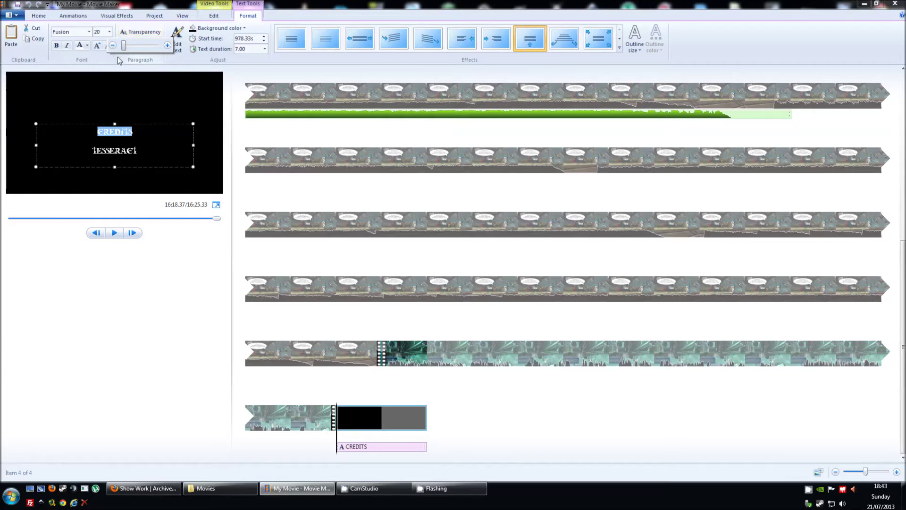
{"action": "left_click", "coordinate": [188, 60]}
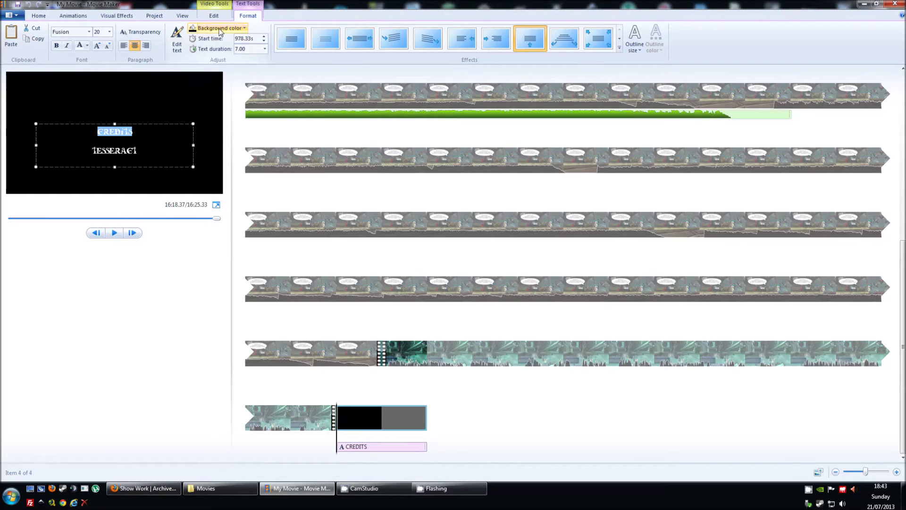
Step: Try a blue background colour on the credits clip and restore it to black
{"action": "left_click", "coordinate": [244, 29]}
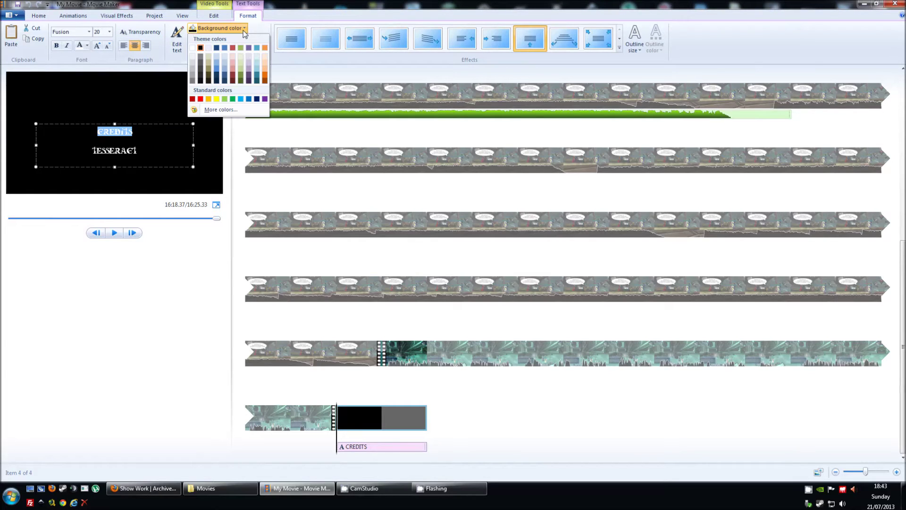
{"action": "left_click", "coordinate": [218, 70]}
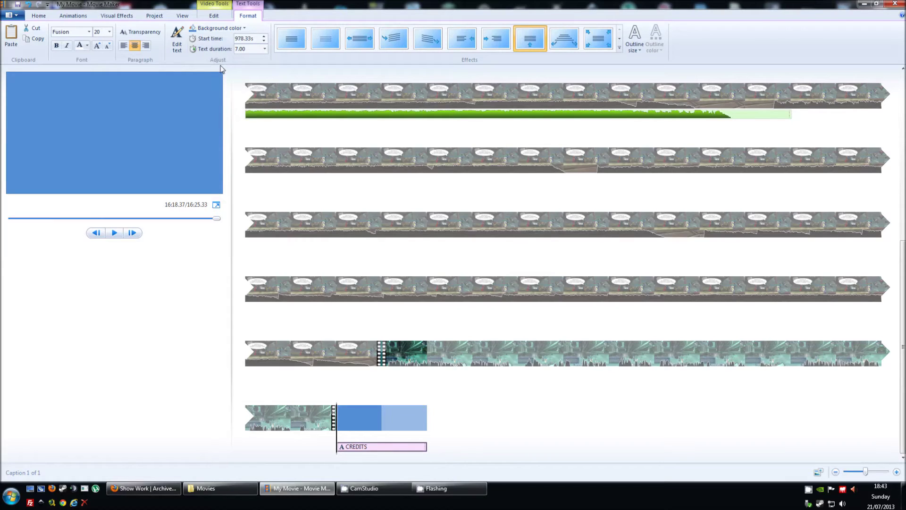
{"action": "left_click", "coordinate": [244, 30]}
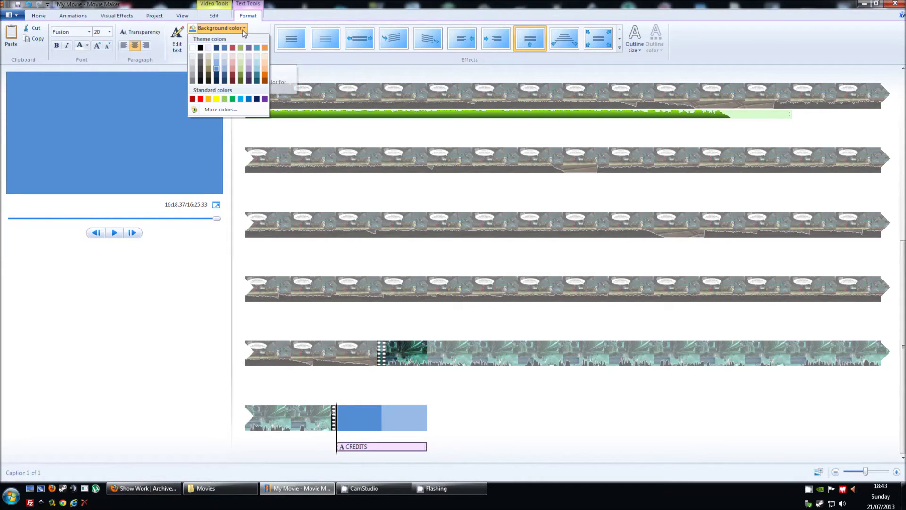
{"action": "left_click", "coordinate": [200, 48]}
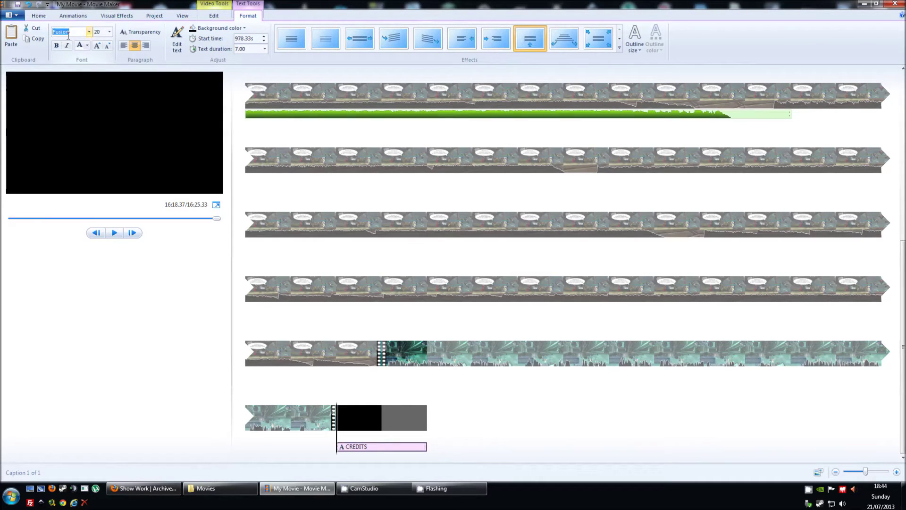
Step: Play the credits clip to preview its Scroll text effect
{"action": "key", "text": "space"}
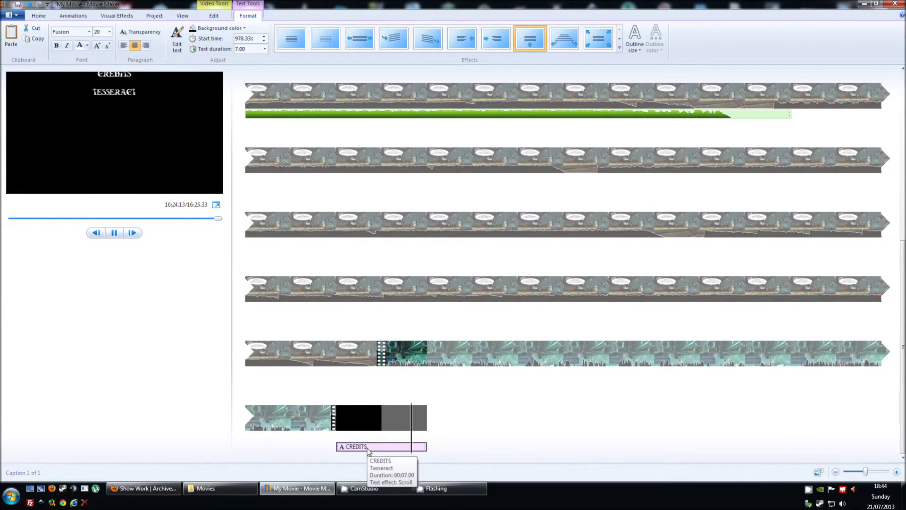
{"action": "left_click", "coordinate": [529, 44]}
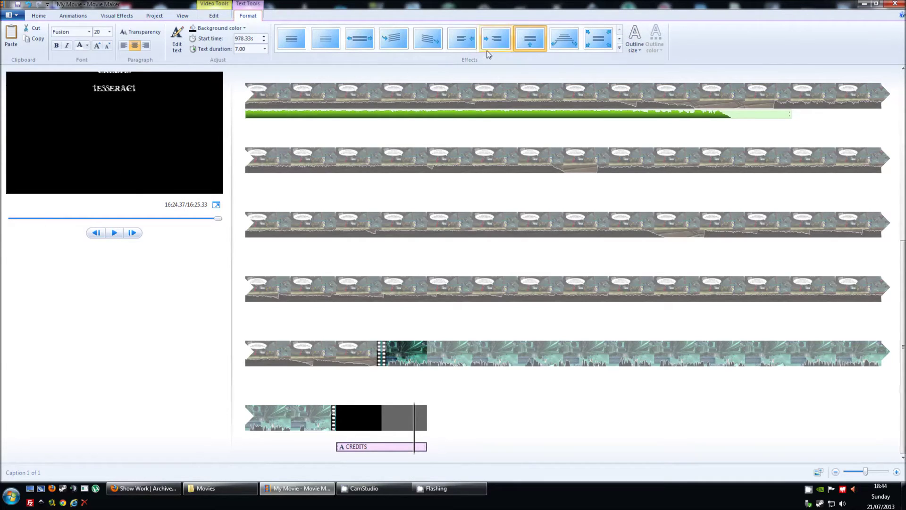
{"action": "left_click", "coordinate": [527, 42]}
Step: Move the CREDITS caption to the start of the last gameplay clip at 892.03s and delete the black background clip
{"action": "left_click_drag", "start_coordinate": [371, 451], "coordinate": [385, 378]}
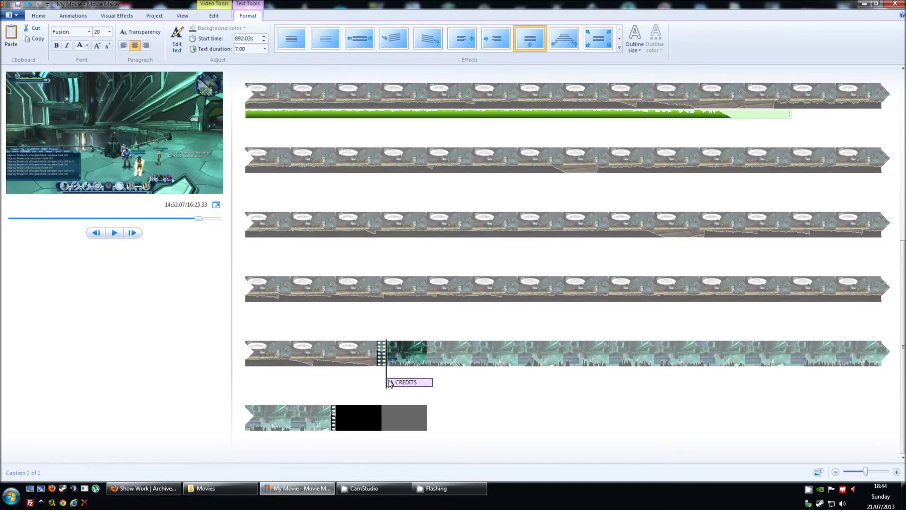
{"action": "left_click", "coordinate": [367, 422]}
{"action": "key", "text": "Delete"}
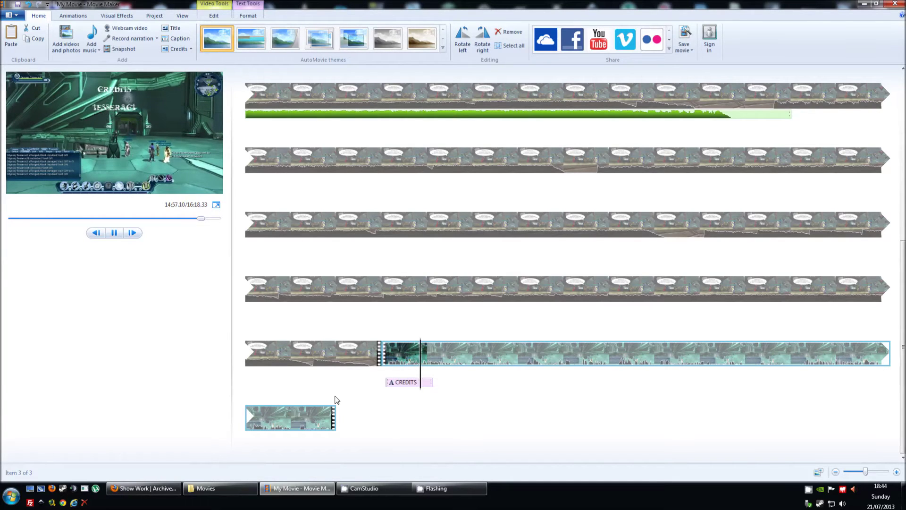
{"action": "left_click", "coordinate": [115, 238]}
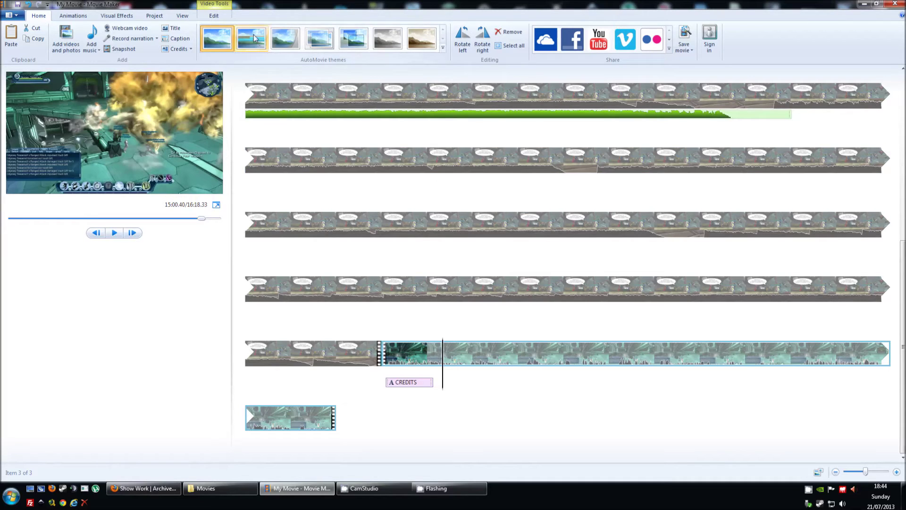
Step: Give the CREDITS caption a Thick text outline and play it over the last gameplay clip
{"action": "left_click", "coordinate": [409, 448]}
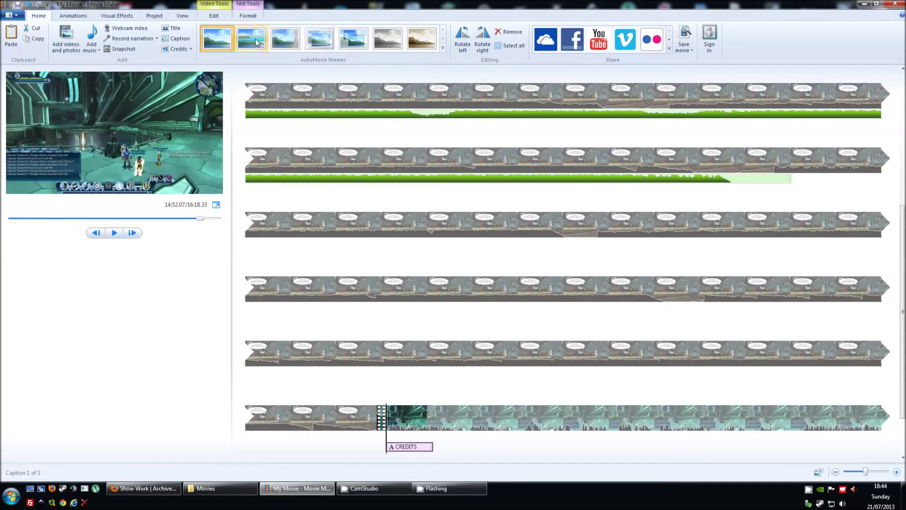
{"action": "left_click", "coordinate": [243, 18]}
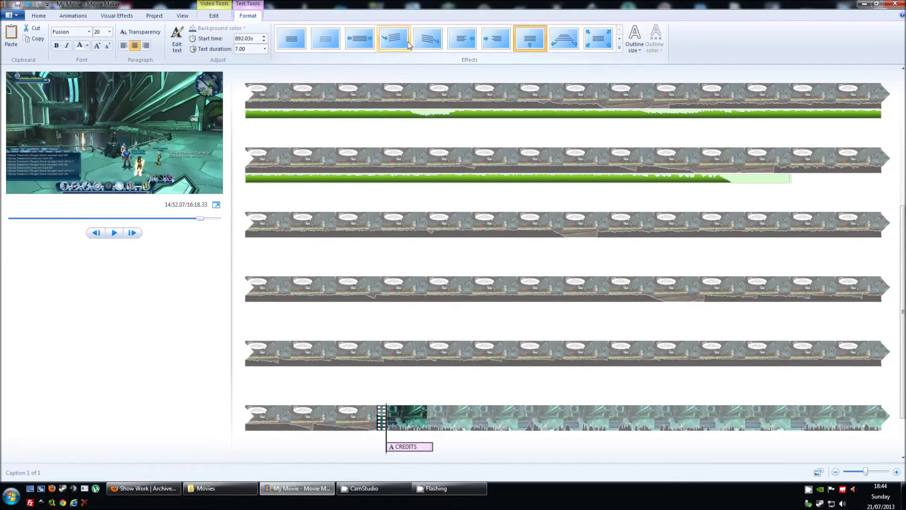
{"action": "left_click", "coordinate": [632, 51]}
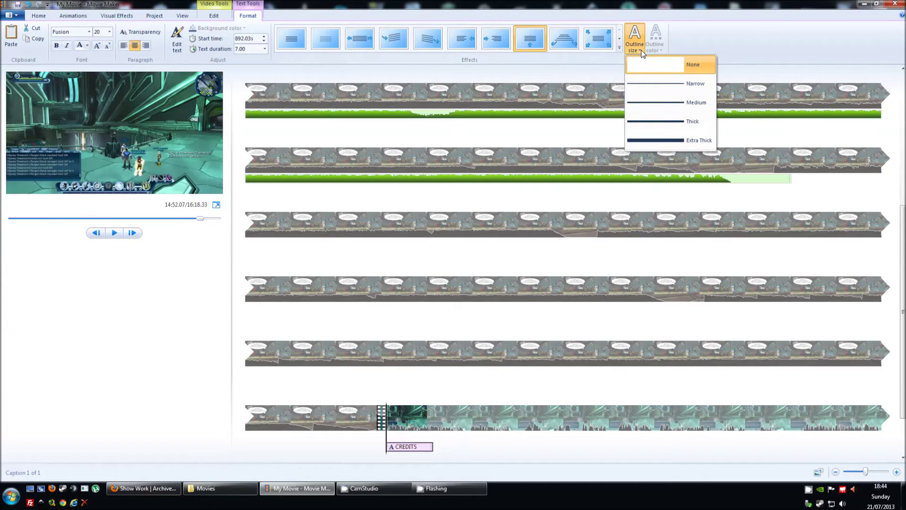
{"action": "left_click", "coordinate": [664, 113]}
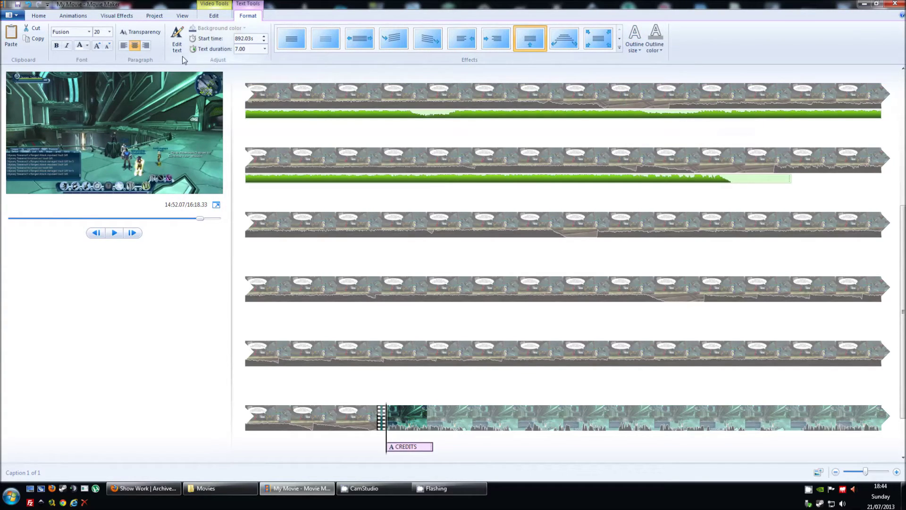
{"action": "key", "text": "space"}
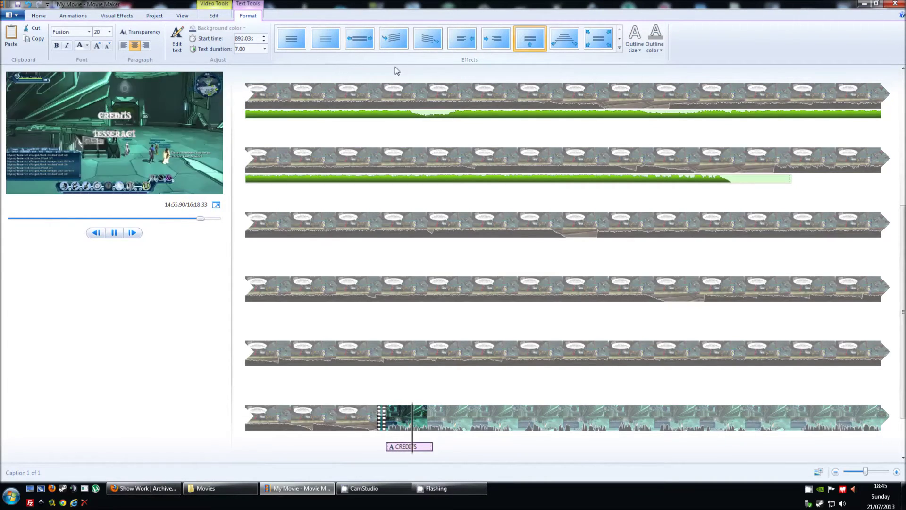
Step: Set the CREDITS caption's outline colour to black and play the caption to check it
{"action": "left_click", "coordinate": [661, 49]}
{"action": "left_click", "coordinate": [553, 186]}
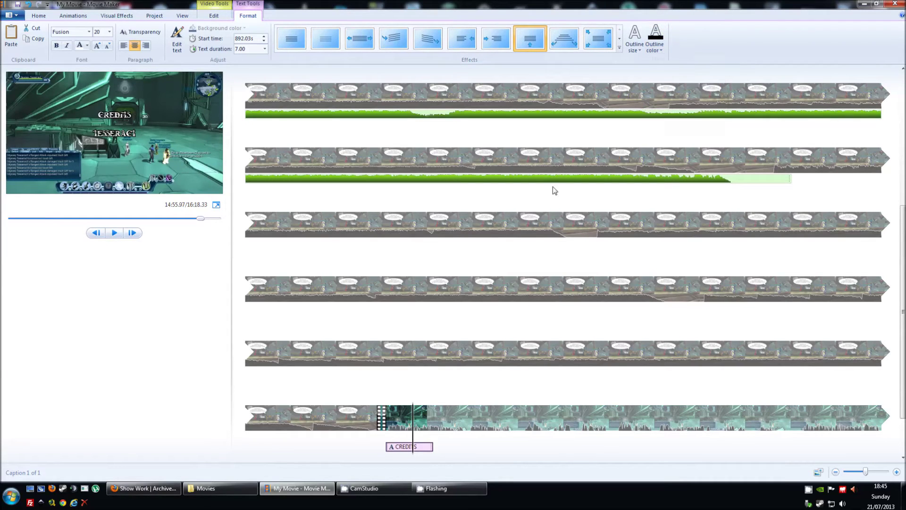
{"action": "key", "text": "space"}
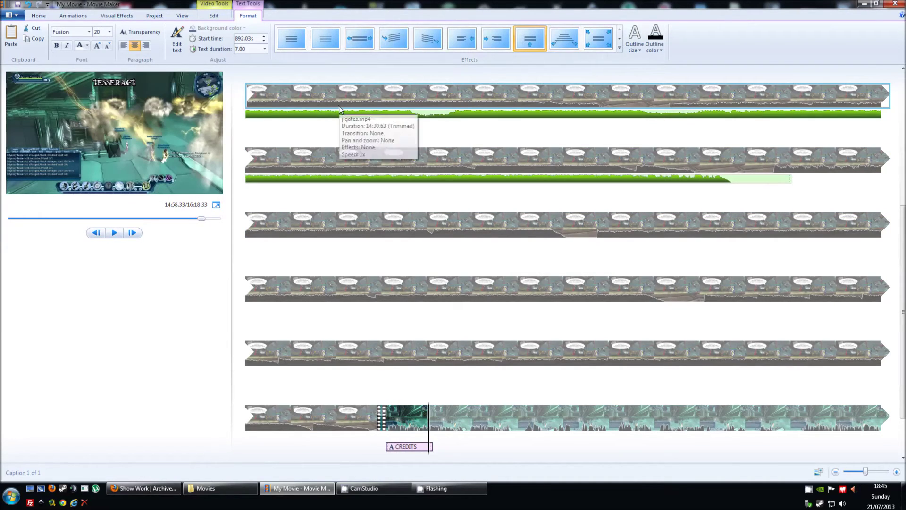
{"action": "left_click", "coordinate": [433, 447]}
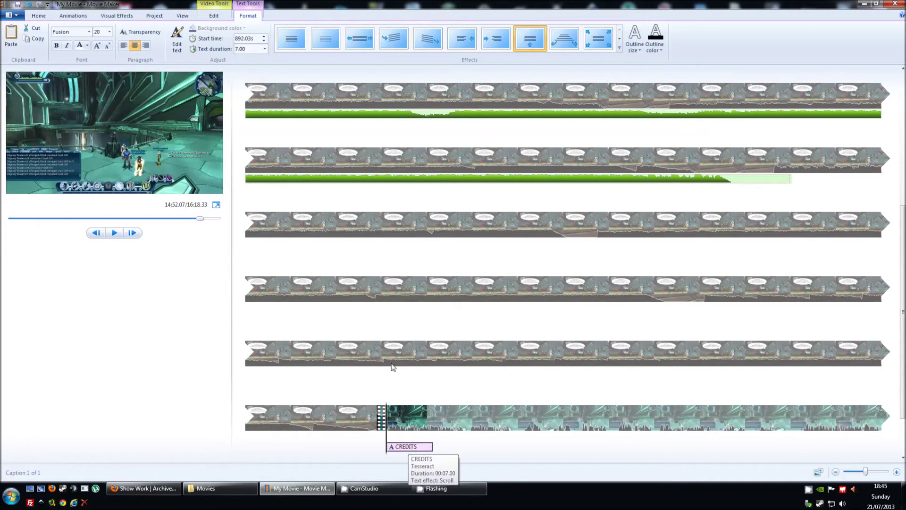
Step: Add the oddy image from Z: > DC stuff > Movies > background image to the end of the movie
{"action": "left_click", "coordinate": [38, 16]}
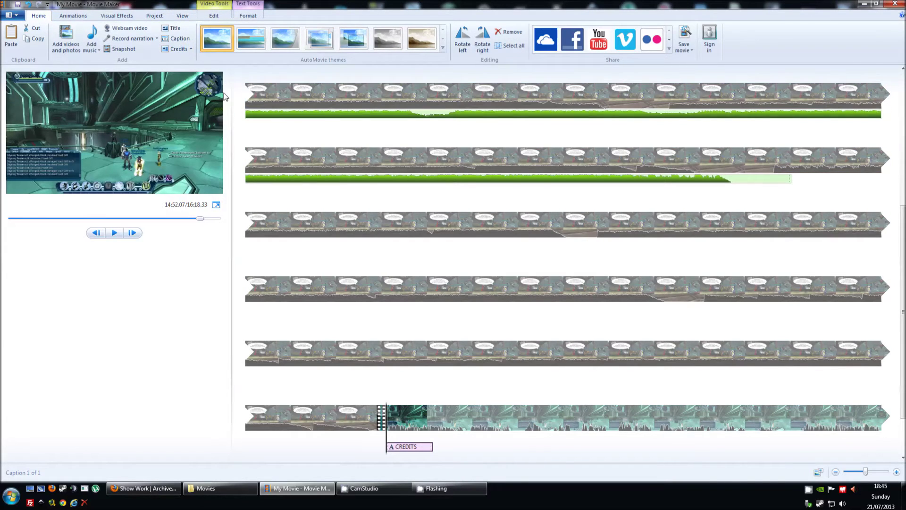
{"action": "left_click", "coordinate": [70, 45]}
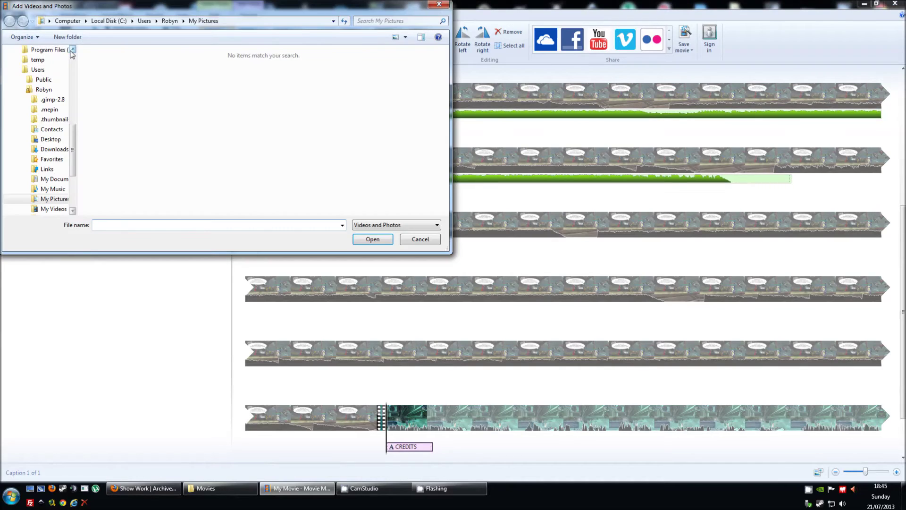
{"action": "left_click", "coordinate": [68, 20]}
{"action": "double_click", "coordinate": [279, 79]}
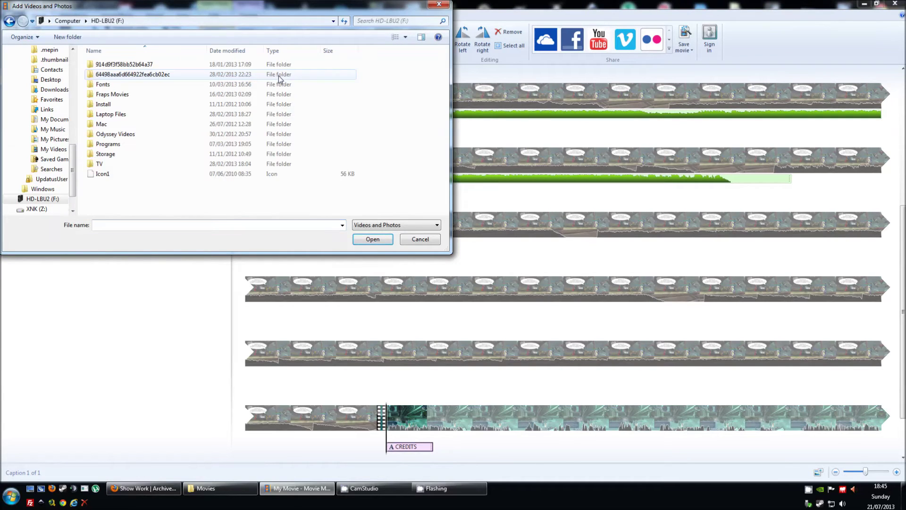
{"action": "left_click", "coordinate": [68, 21]}
{"action": "double_click", "coordinate": [380, 81]}
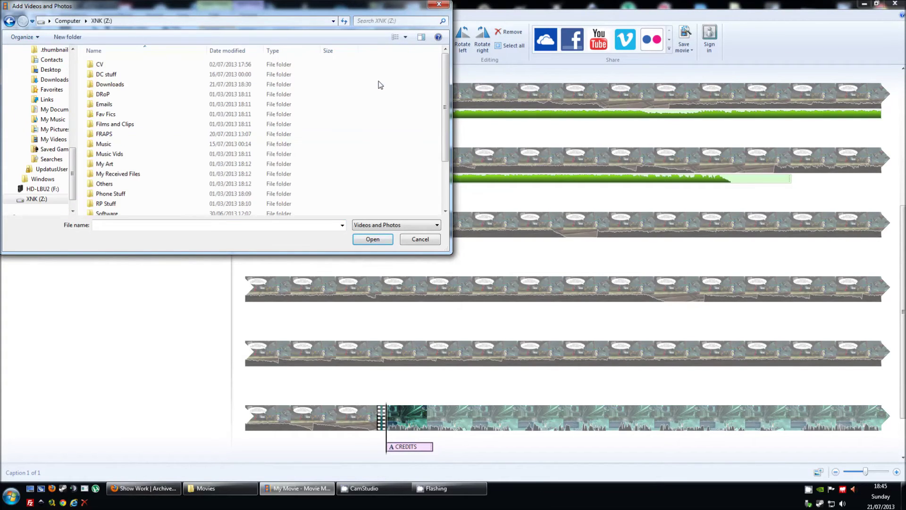
{"action": "double_click", "coordinate": [124, 75]}
{"action": "double_click", "coordinate": [113, 114]}
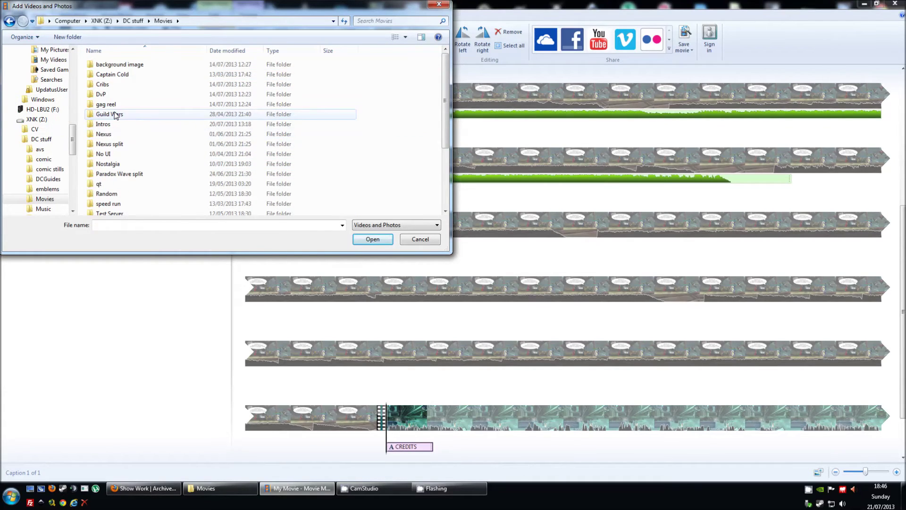
{"action": "double_click", "coordinate": [125, 66]}
{"action": "left_click_drag", "start_coordinate": [158, 75], "coordinate": [359, 280]}
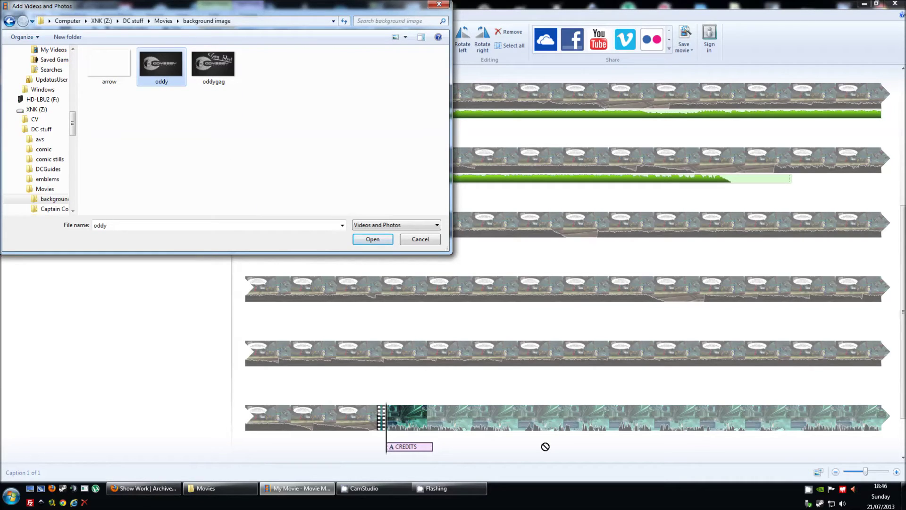
{"action": "left_click", "coordinate": [373, 240]}
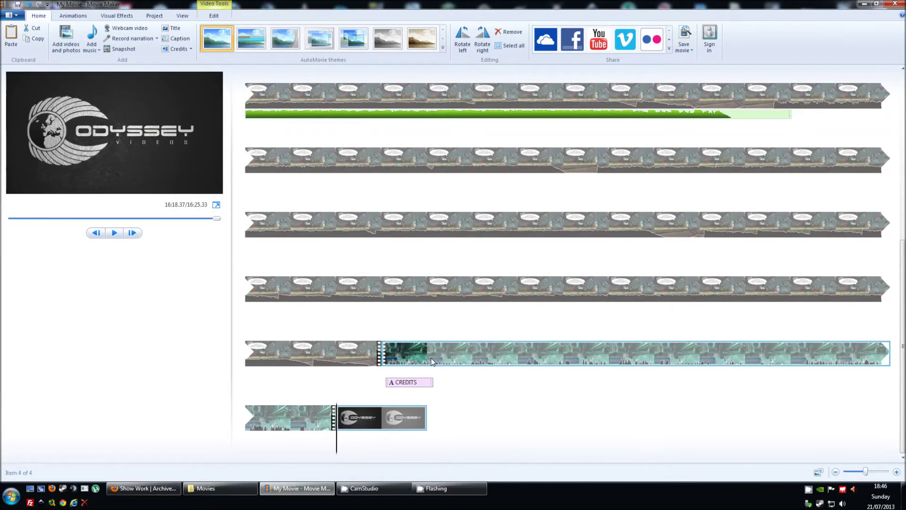
Step: Move the CREDITS caption onto the Odyssey image clip at the end of the movie and preview it
{"action": "key", "text": "space"}
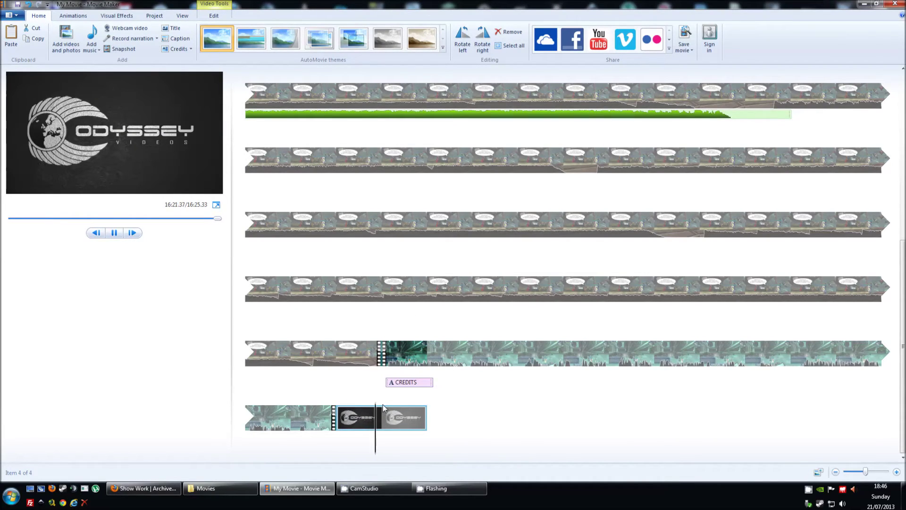
{"action": "left_click_drag", "start_coordinate": [401, 383], "coordinate": [340, 446]}
{"action": "key", "text": "space"}
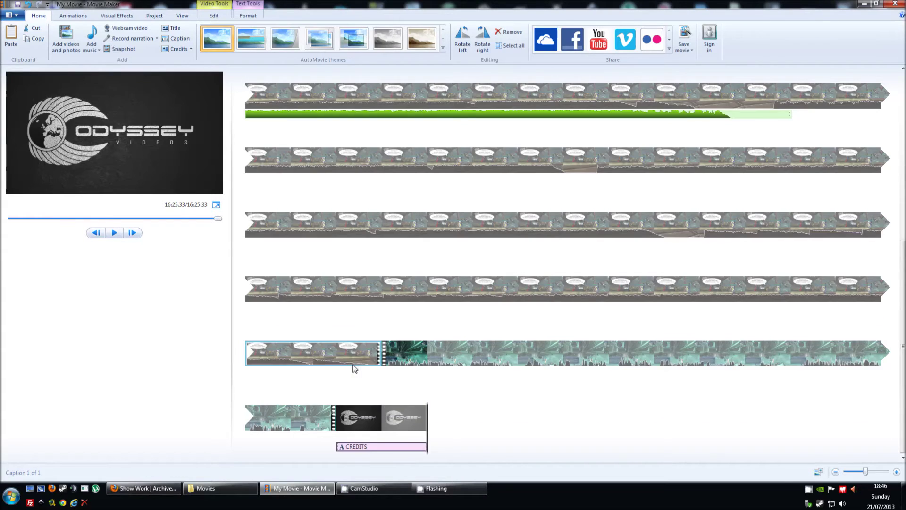
{"action": "scroll", "coordinate": [355, 368], "scroll_direction": "up", "scroll_amount": 10}
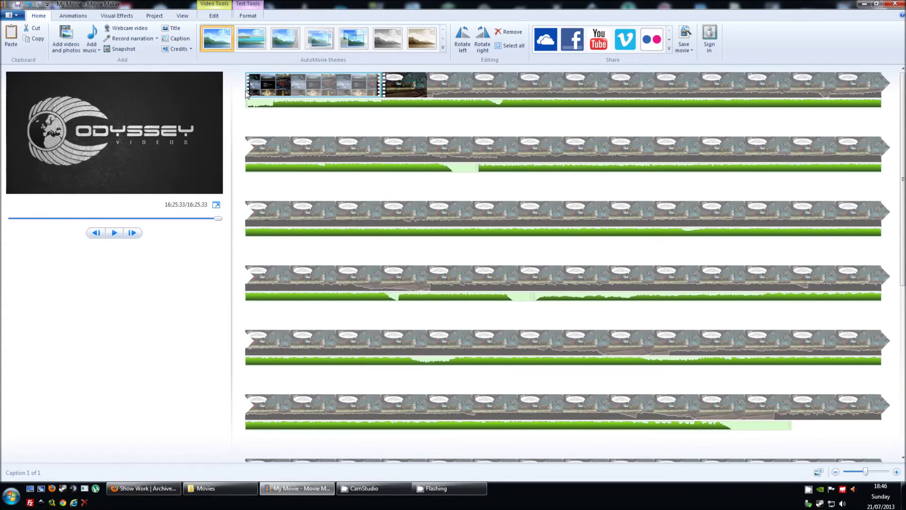
{"action": "left_click", "coordinate": [246, 94]}
{"action": "scroll", "coordinate": [270, 134], "scroll_direction": "down", "scroll_amount": 10}
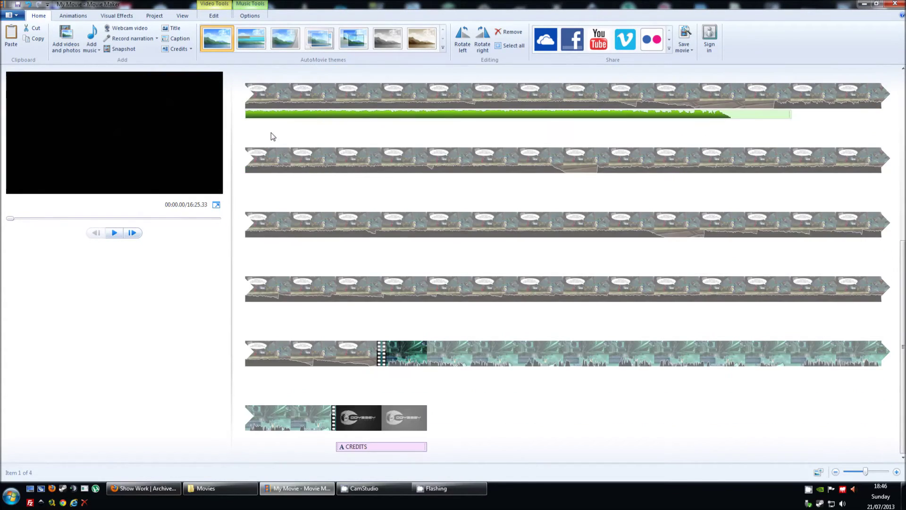
{"action": "left_click_drag", "start_coordinate": [371, 446], "coordinate": [342, 447]}
{"action": "left_click", "coordinate": [342, 447]}
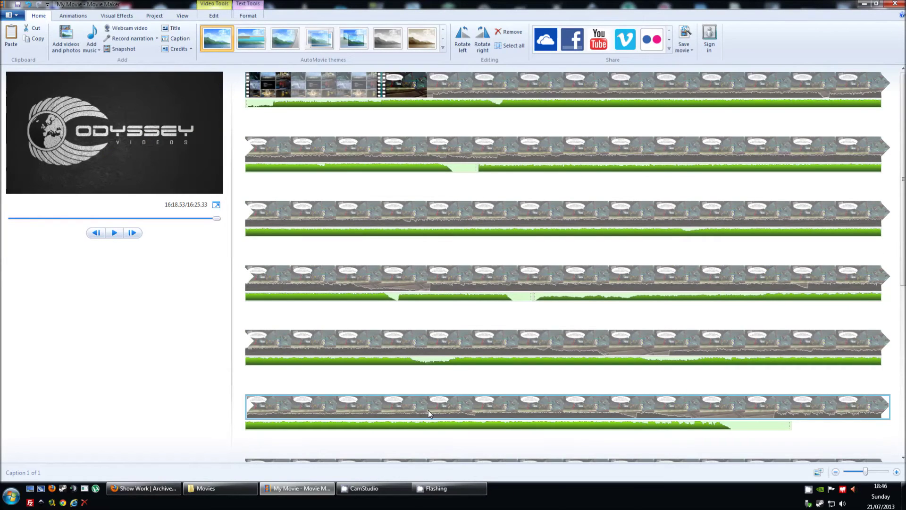
Step: Add a caption reading Hello at the start of the movie and move it over the early part of the first gameplay clip
{"action": "left_click", "coordinate": [254, 105]}
{"action": "left_click", "coordinate": [177, 38]}
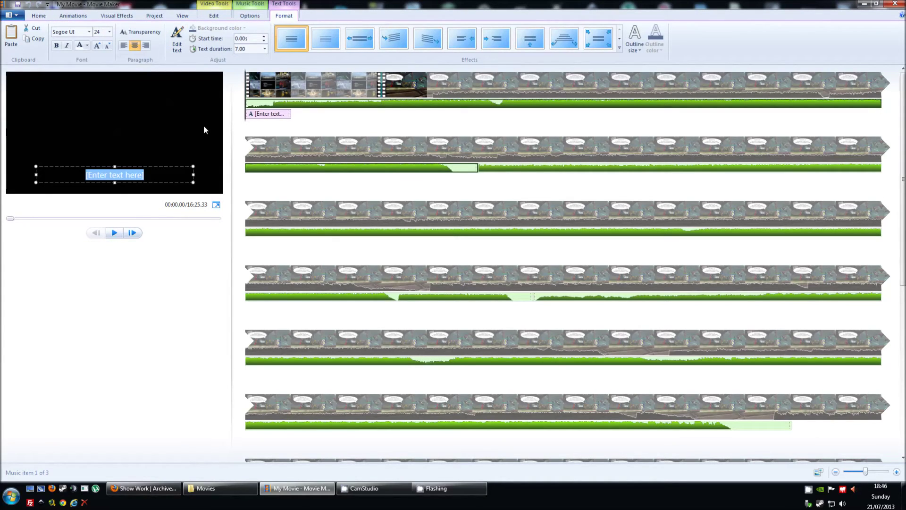
{"action": "type", "text": "Hello"}
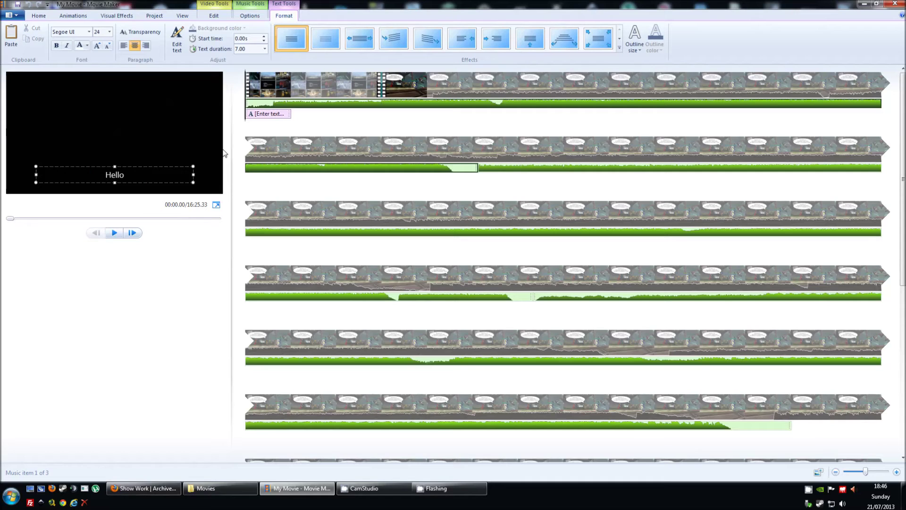
{"action": "left_click", "coordinate": [316, 124]}
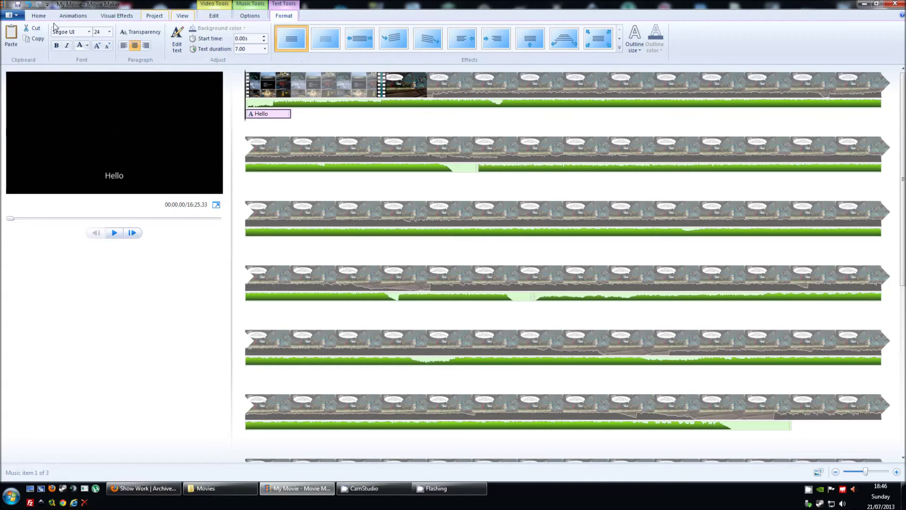
{"action": "left_click", "coordinate": [39, 16]}
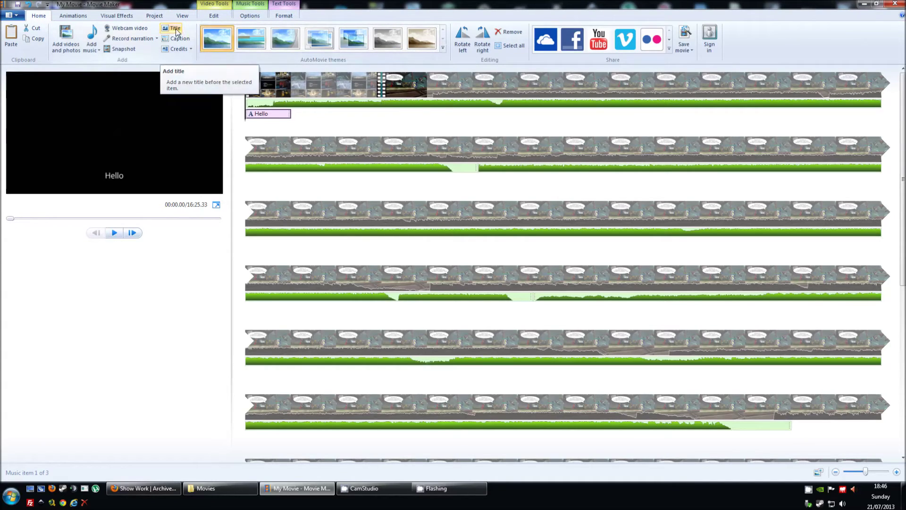
{"action": "left_click_drag", "start_coordinate": [250, 115], "coordinate": [451, 117]}
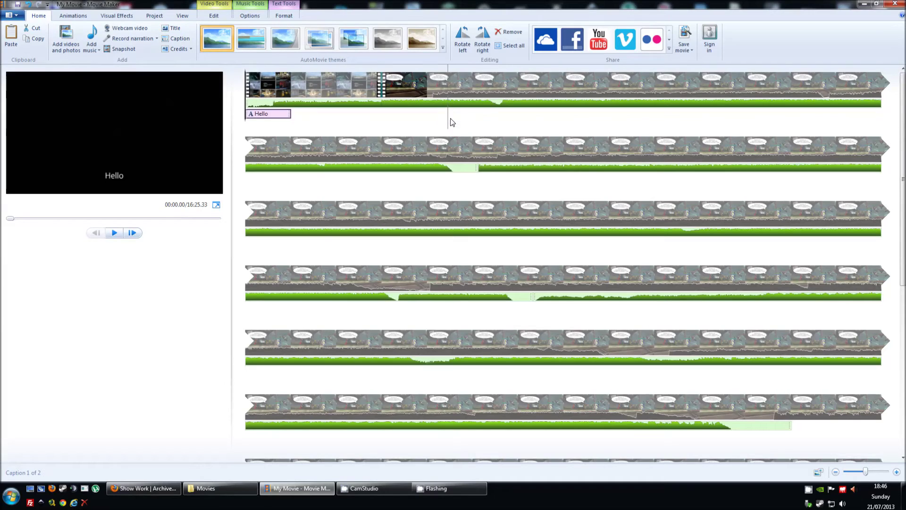
Step: Add a title clip reading Movie Maker before the first clip of the movie
{"action": "left_click", "coordinate": [175, 29]}
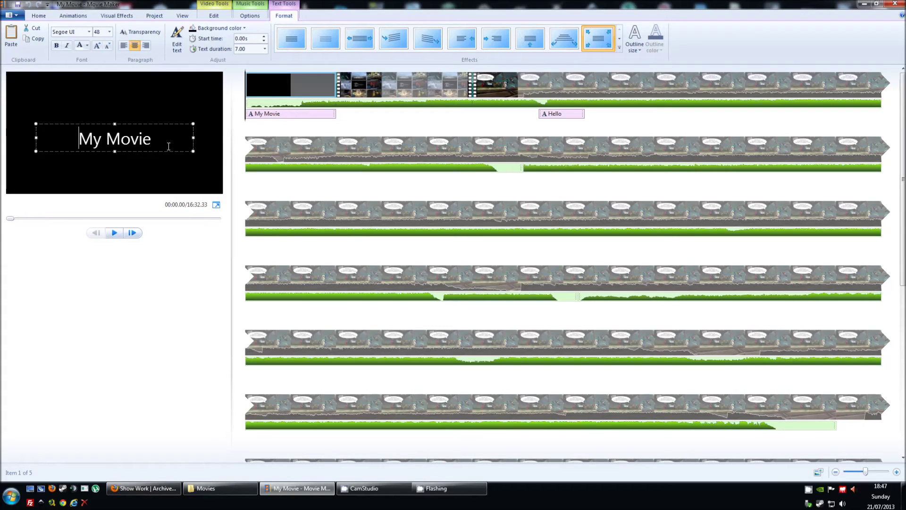
{"action": "left_click_drag", "start_coordinate": [151, 139], "coordinate": [76, 139]}
{"action": "type", "text": "Movie Maker"}
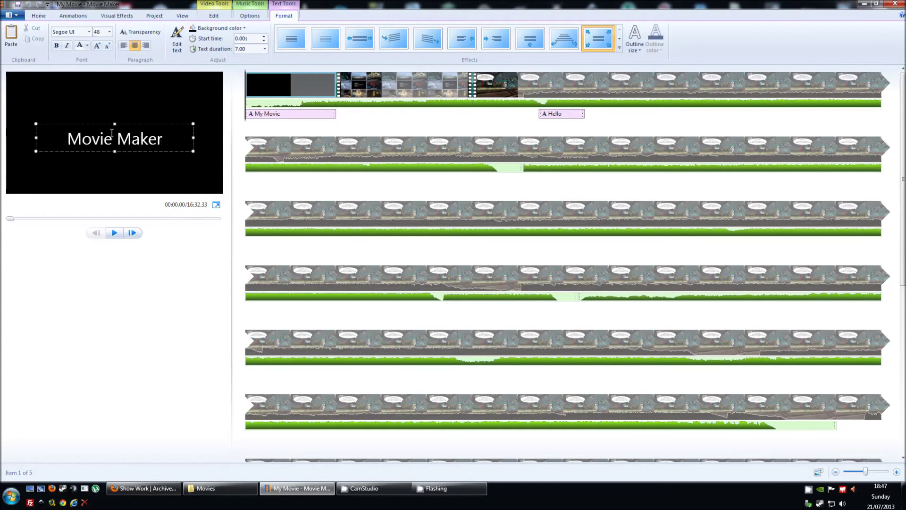
{"action": "left_click", "coordinate": [342, 125]}
Step: Play the Movie Maker title to preview its Zoom in - small text effect
{"action": "key", "text": "space"}
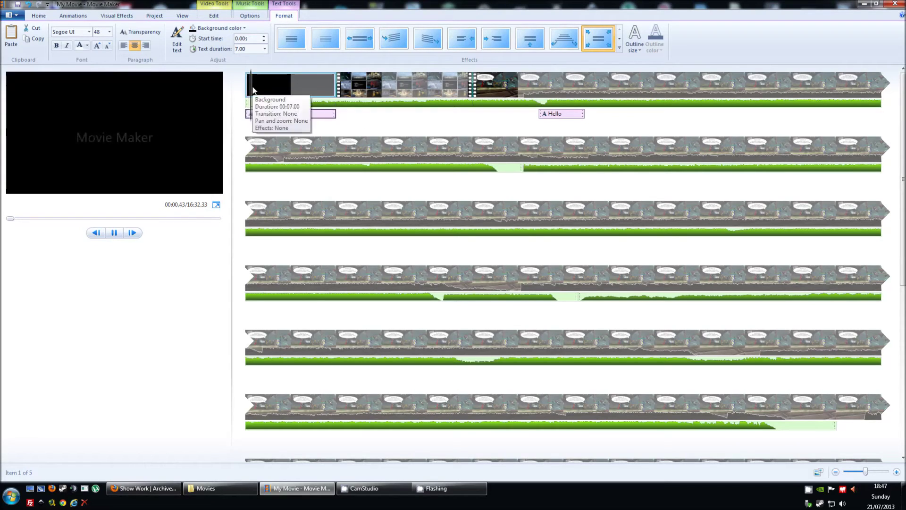
{"action": "left_click", "coordinate": [115, 232]}
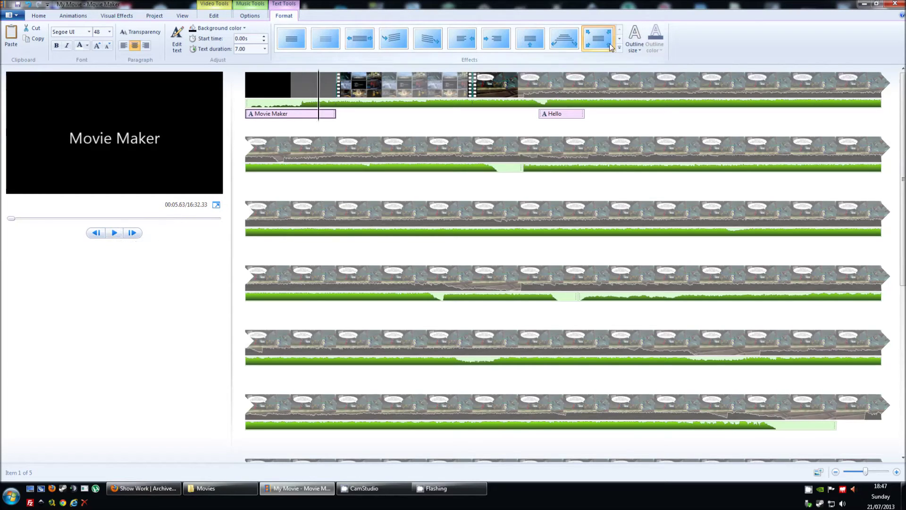
{"action": "mouse_move", "coordinate": [611, 46]}
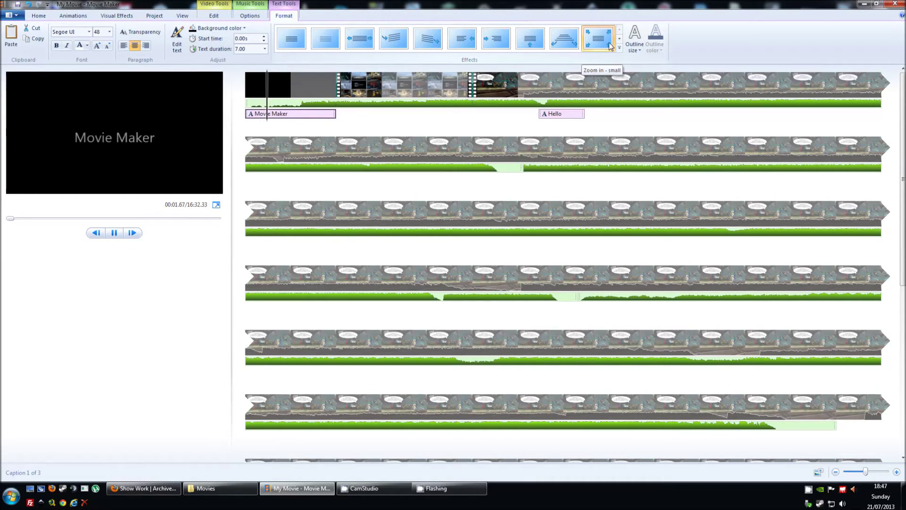
{"action": "left_click", "coordinate": [611, 46]}
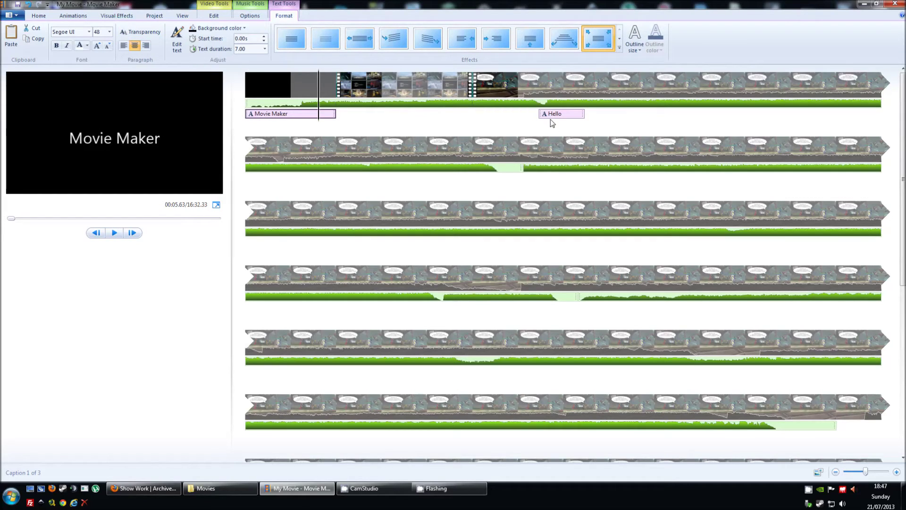
Step: Save the project as moviemaker and start a new empty project
{"action": "left_click", "coordinate": [14, 15]}
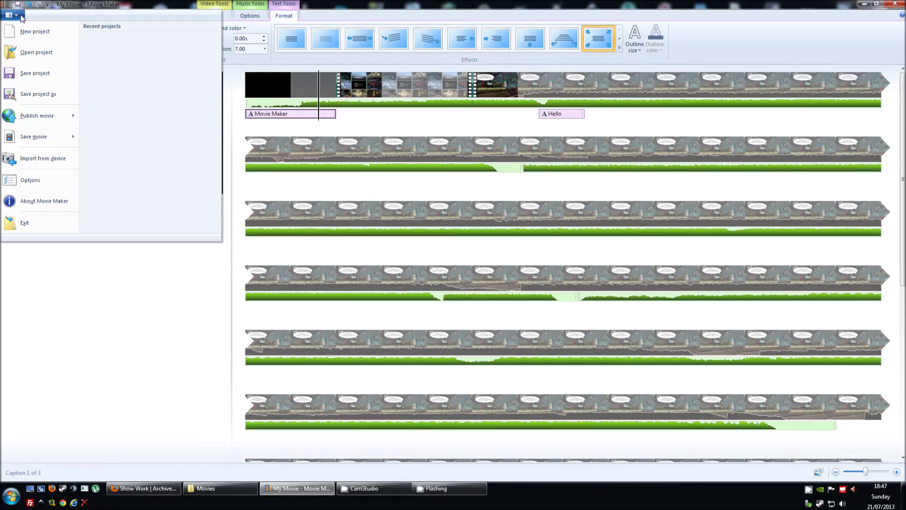
{"action": "left_click", "coordinate": [41, 75]}
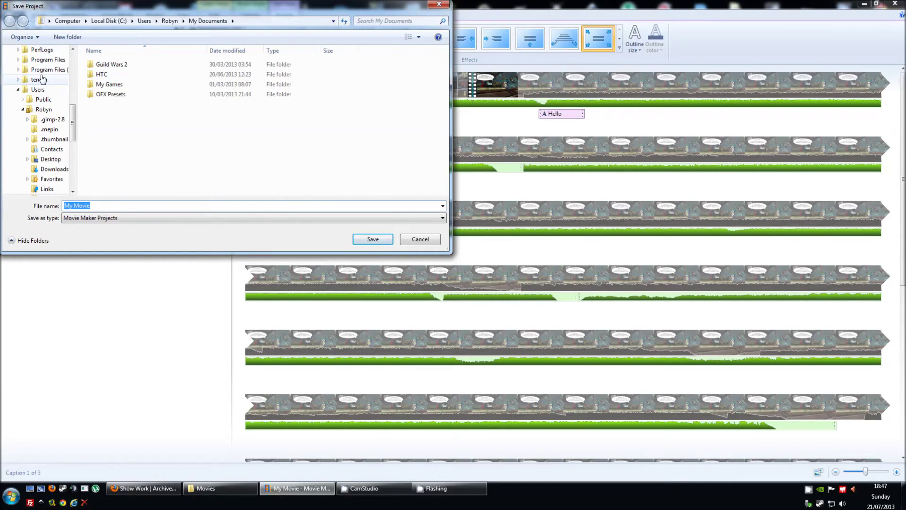
{"action": "type", "text": "movi"}
{"action": "key", "text": "Return"}
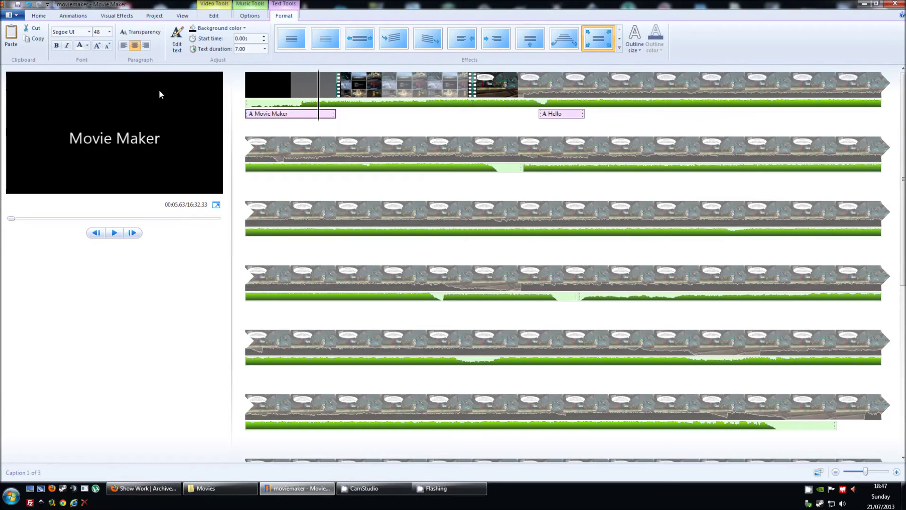
{"action": "left_click", "coordinate": [11, 15]}
{"action": "left_click", "coordinate": [23, 34]}
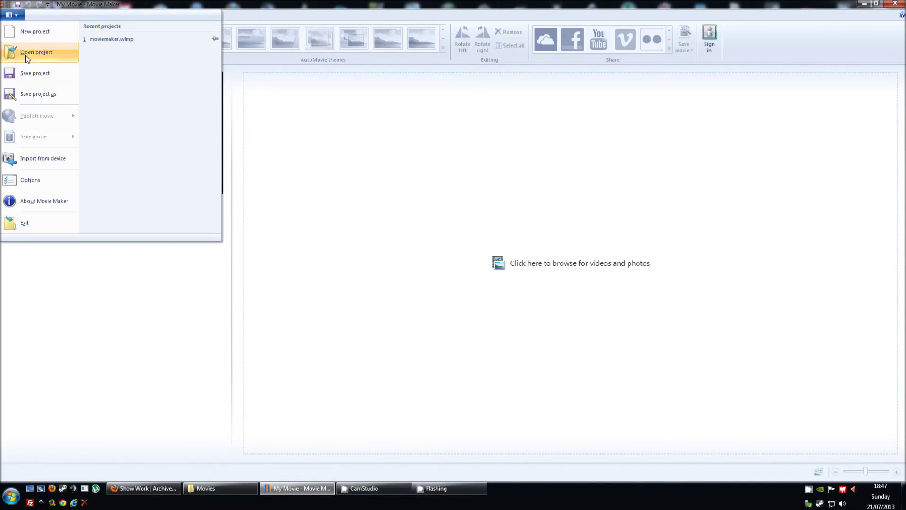
Step: Open the saved moviemaker project from the My Documents folder
{"action": "left_click", "coordinate": [30, 54]}
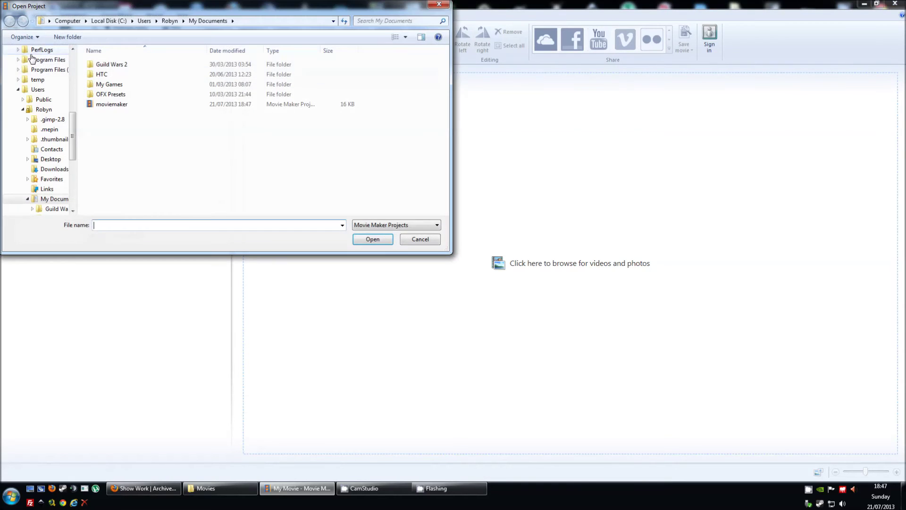
{"action": "left_click", "coordinate": [184, 104]}
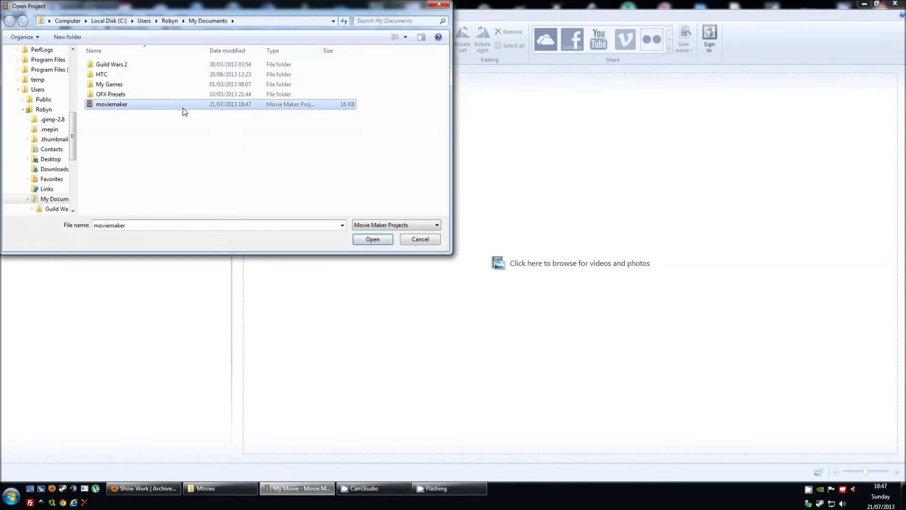
{"action": "left_click", "coordinate": [376, 240]}
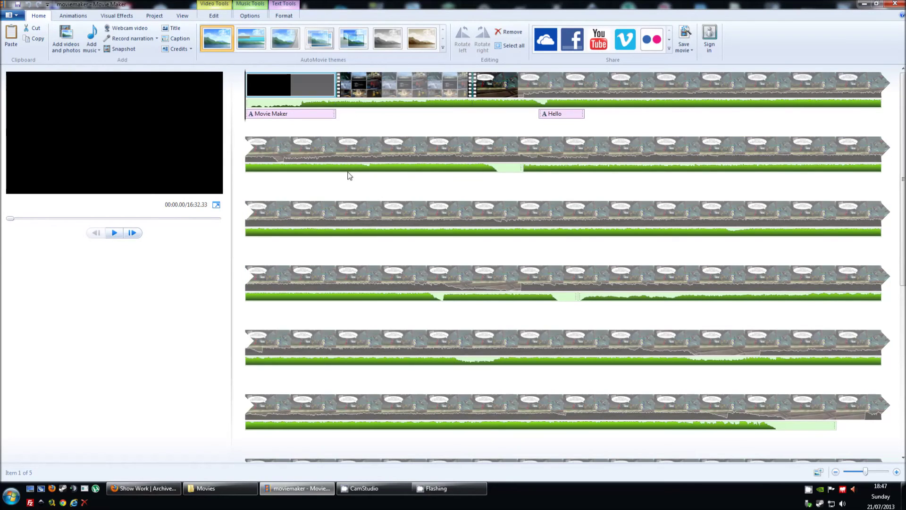
Step: Try to publish the movie to YouTube and decline the upload
{"action": "left_click", "coordinate": [15, 17]}
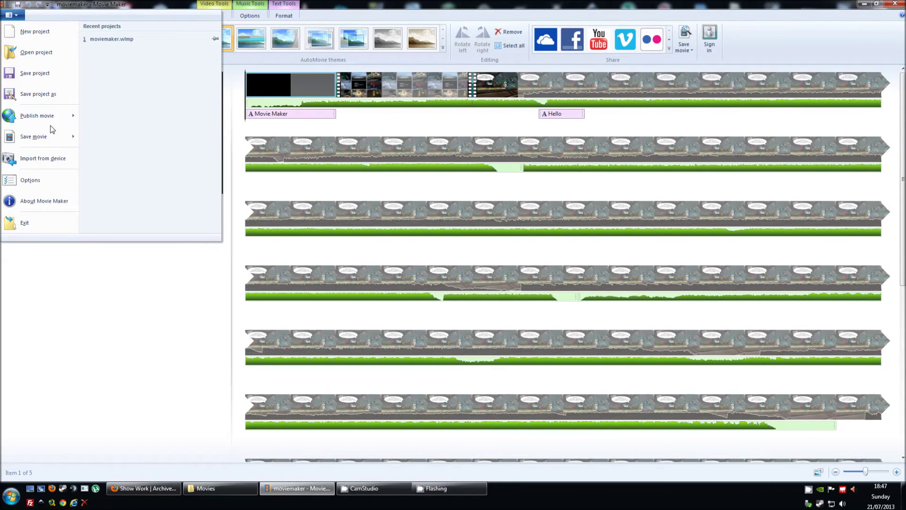
{"action": "mouse_move", "coordinate": [55, 123]}
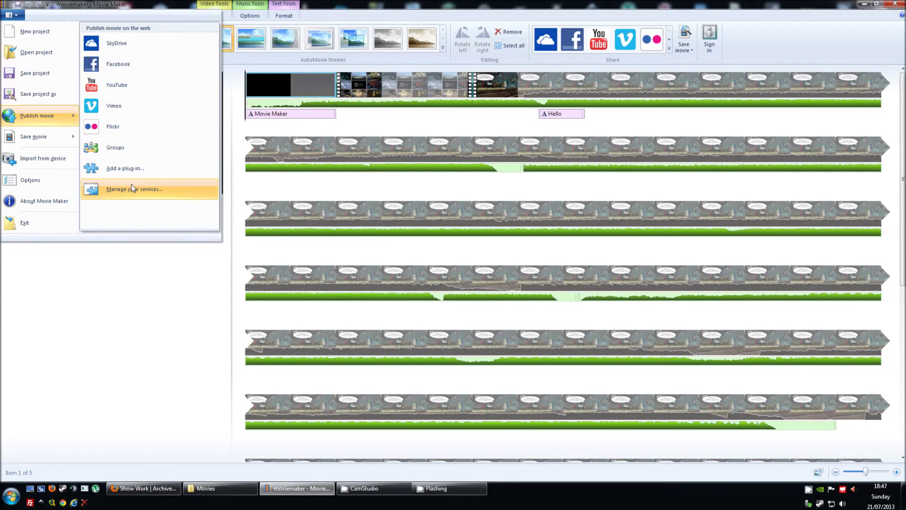
{"action": "left_click", "coordinate": [116, 90]}
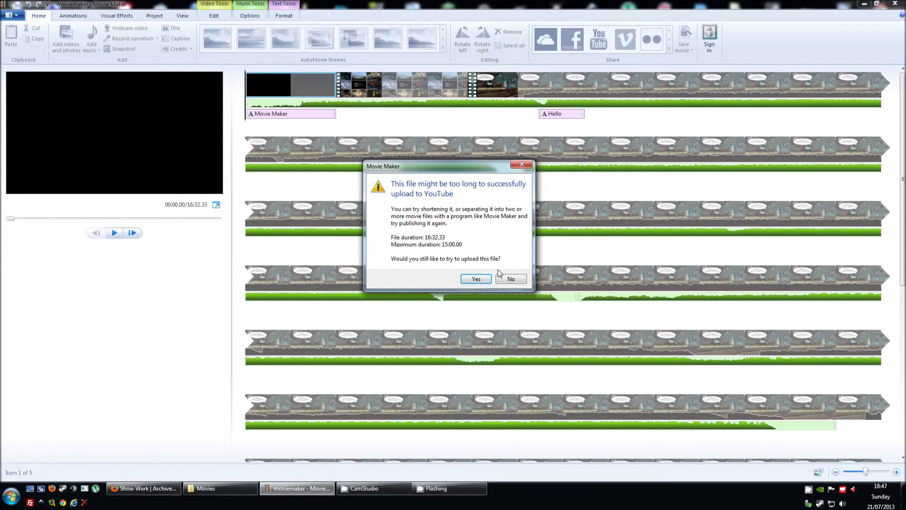
{"action": "left_click", "coordinate": [510, 279]}
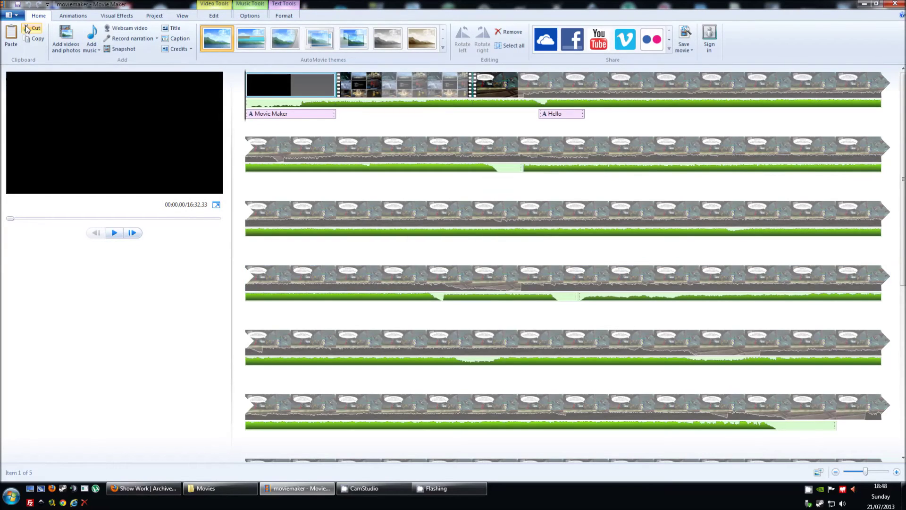
Step: Examine the presets for saving the movie, including the common, phone, tablet, website, audio-only and custom settings
{"action": "left_click", "coordinate": [13, 15]}
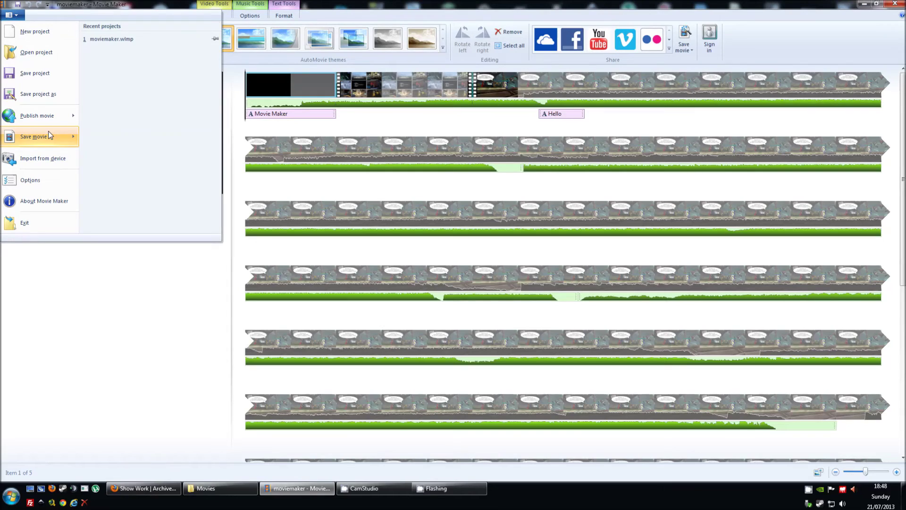
{"action": "mouse_move", "coordinate": [48, 131]}
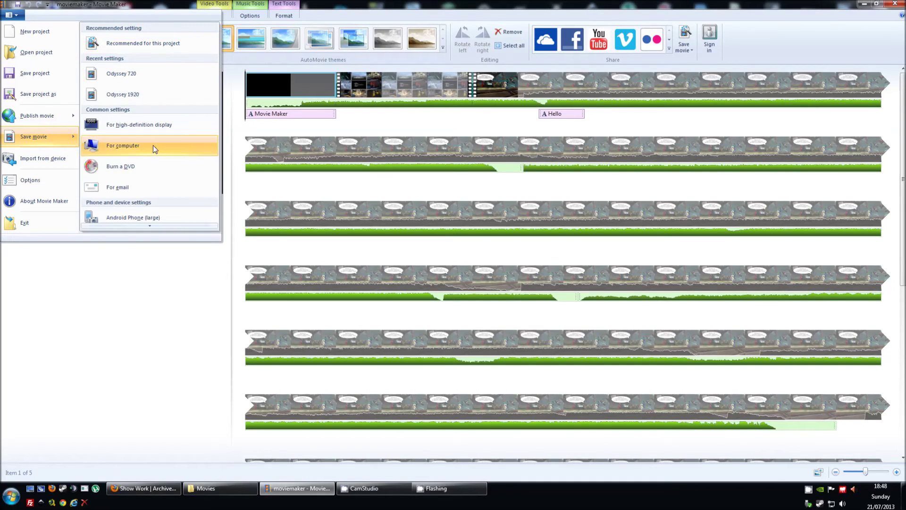
{"action": "scroll", "coordinate": [151, 194], "scroll_direction": "down", "scroll_amount": 2}
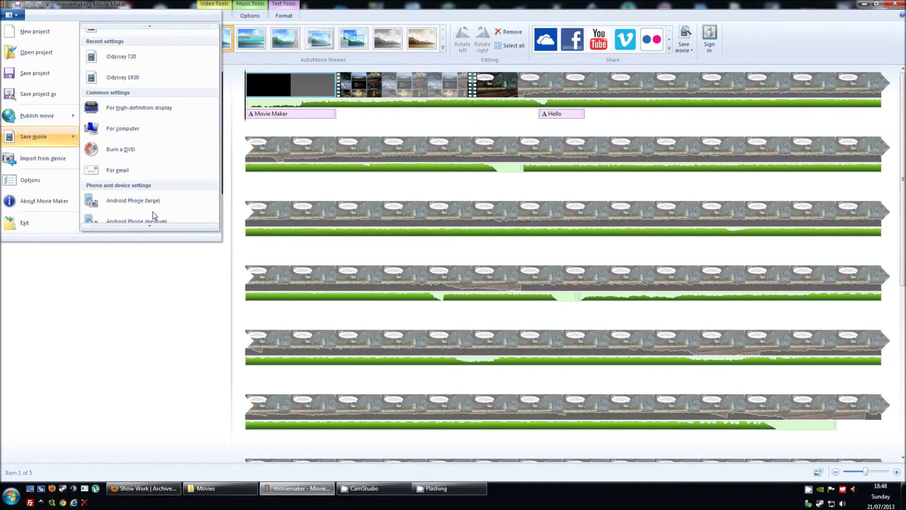
{"action": "scroll", "coordinate": [152, 212], "scroll_direction": "down", "scroll_amount": 5}
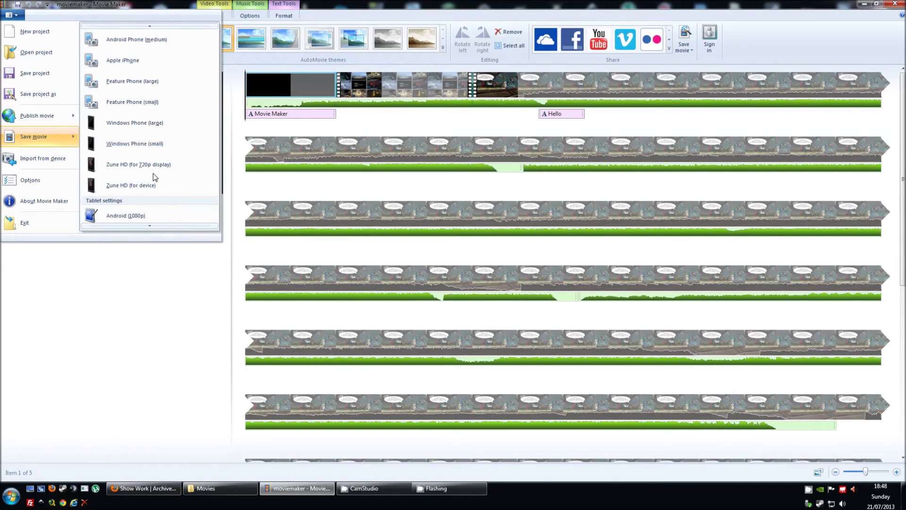
{"action": "scroll", "coordinate": [153, 174], "scroll_direction": "down", "scroll_amount": 8}
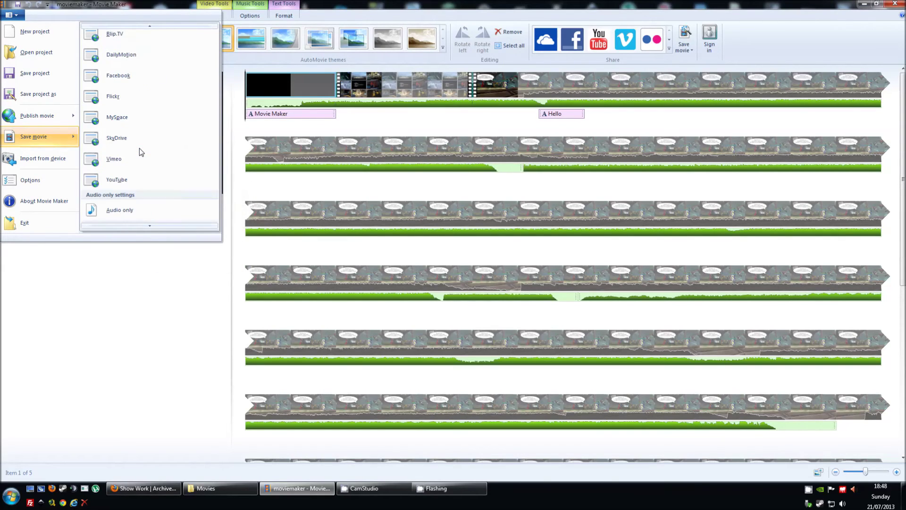
{"action": "scroll", "coordinate": [140, 149], "scroll_direction": "up", "scroll_amount": 12}
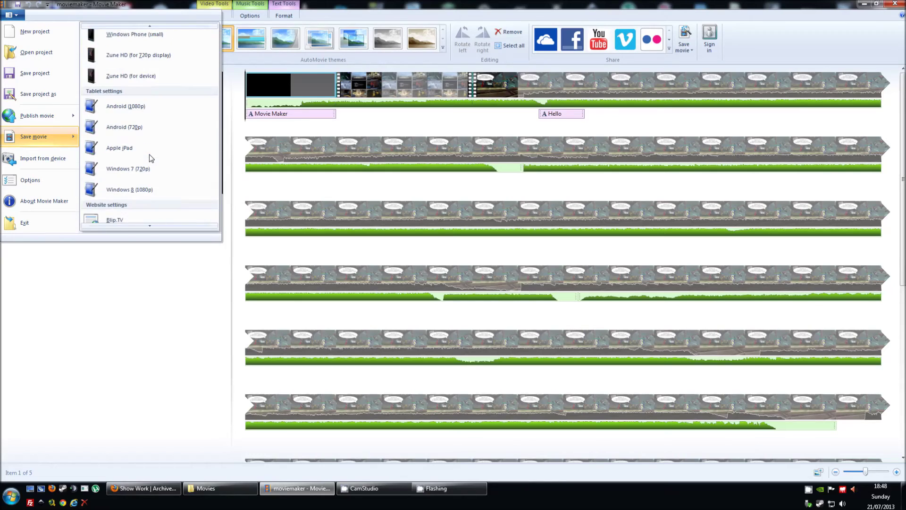
{"action": "scroll", "coordinate": [149, 154], "scroll_direction": "up", "scroll_amount": 3}
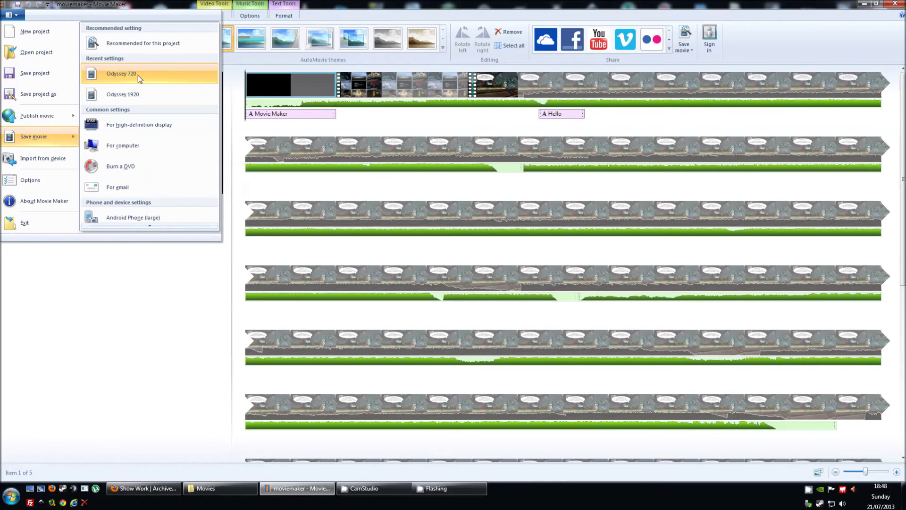
{"action": "scroll", "coordinate": [159, 169], "scroll_direction": "down", "scroll_amount": 15}
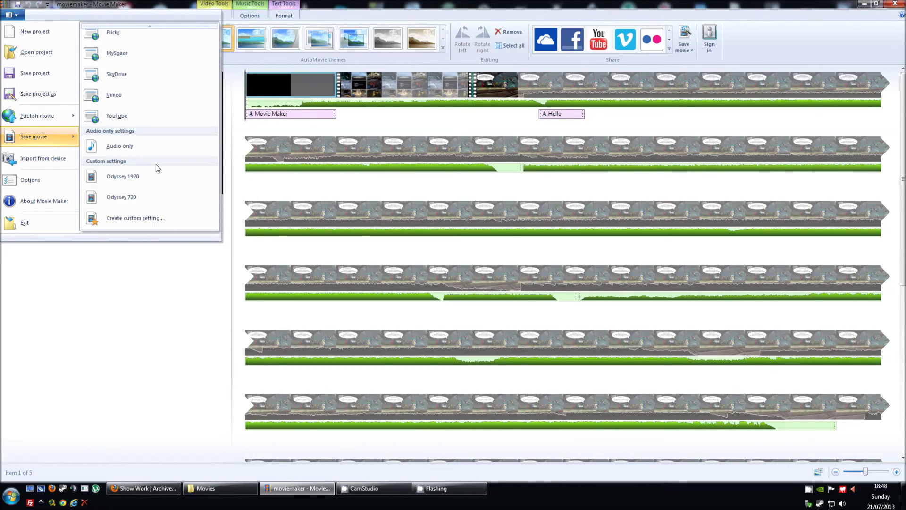
Step: Start a custom movie setting and inspect the For high-definition display, Windows 7 (720p) and Odyssey 1920 presets
{"action": "left_click", "coordinate": [157, 219]}
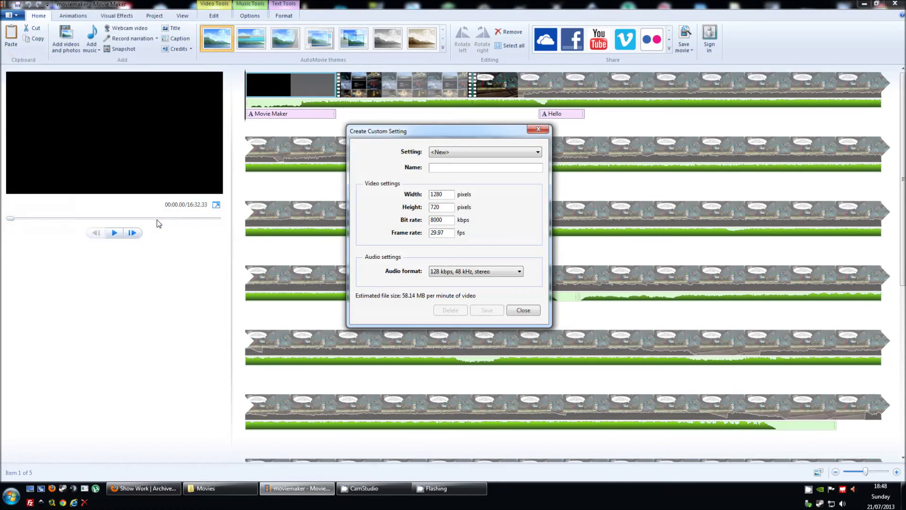
{"action": "left_click", "coordinate": [512, 156]}
{"action": "left_click", "coordinate": [511, 157]}
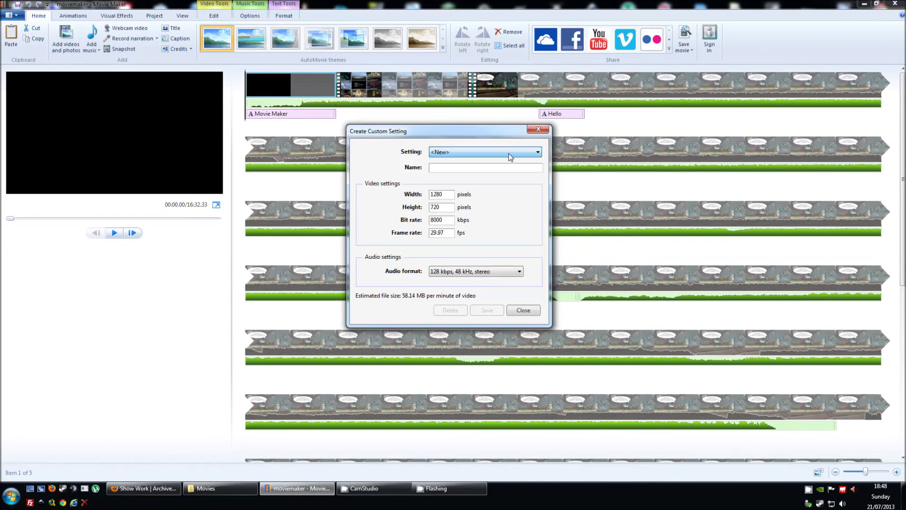
{"action": "left_click", "coordinate": [511, 157]}
{"action": "left_click", "coordinate": [501, 172]}
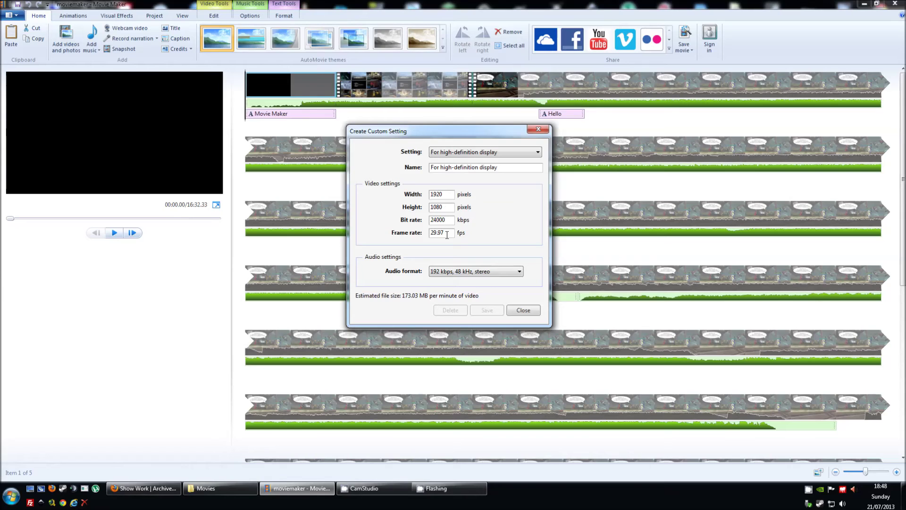
{"action": "left_click", "coordinate": [535, 158]}
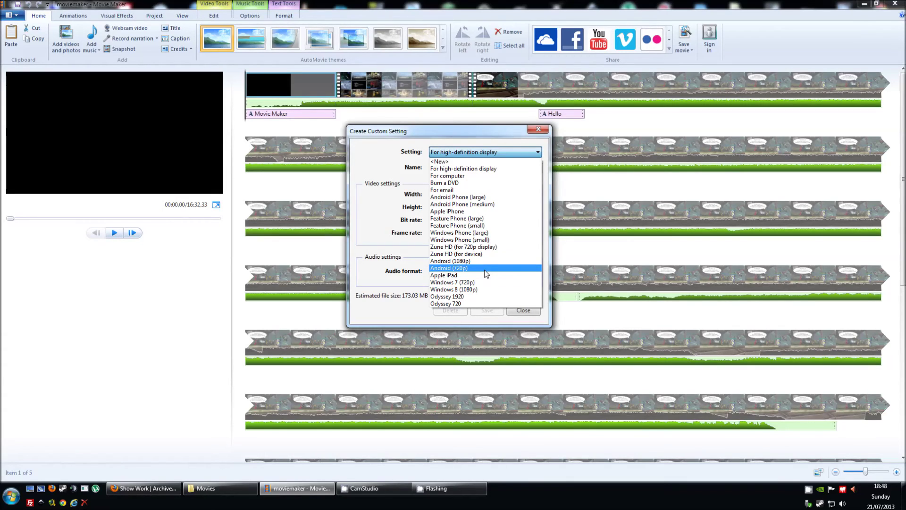
{"action": "left_click", "coordinate": [472, 282]}
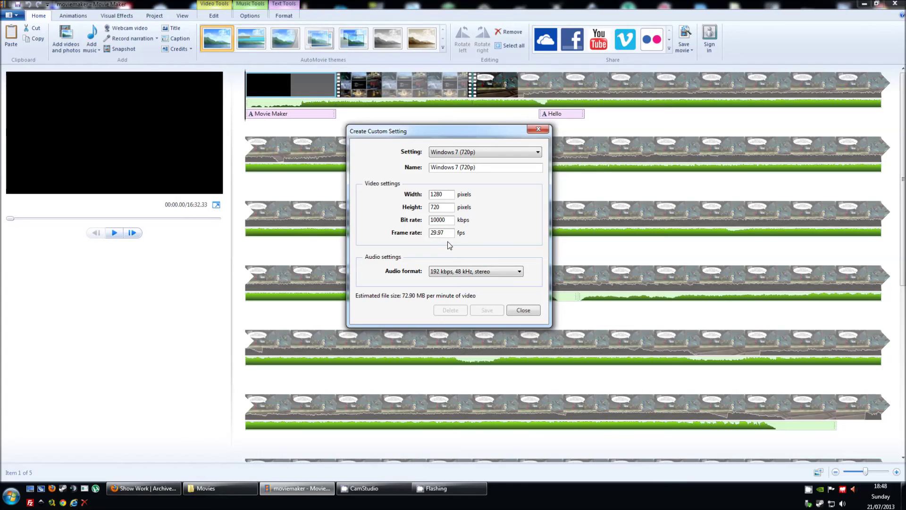
{"action": "left_click", "coordinate": [485, 157]}
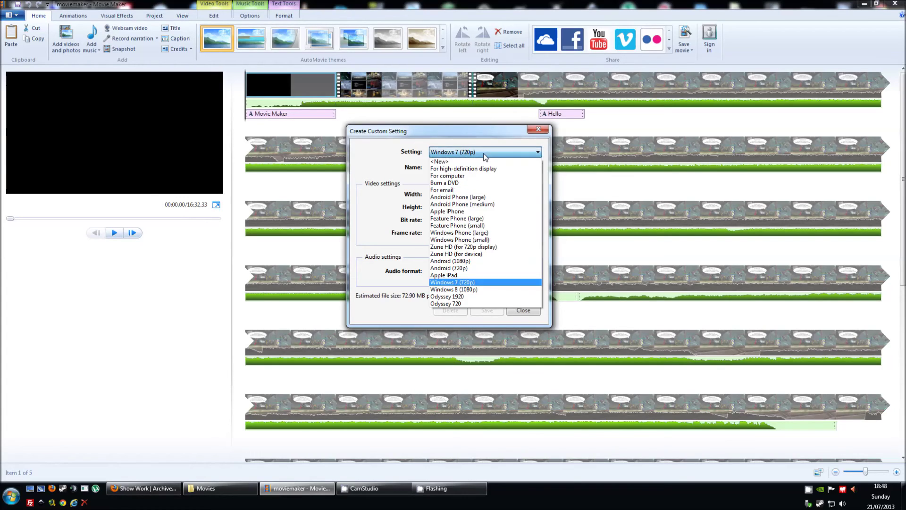
{"action": "left_click", "coordinate": [472, 296]}
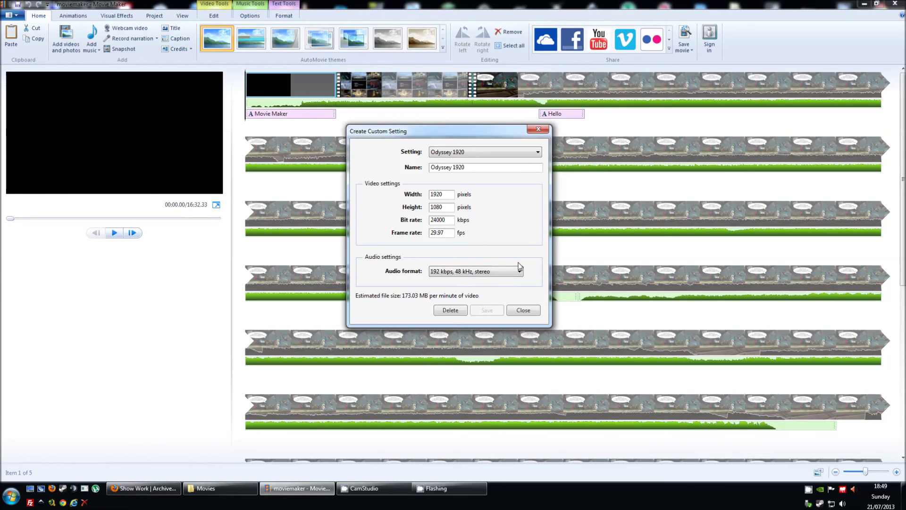
Step: Create a custom setting named Odyssey Test from the Odyssey 720 preset, saving it with test replacing 720 in the file name
{"action": "left_click", "coordinate": [515, 155]}
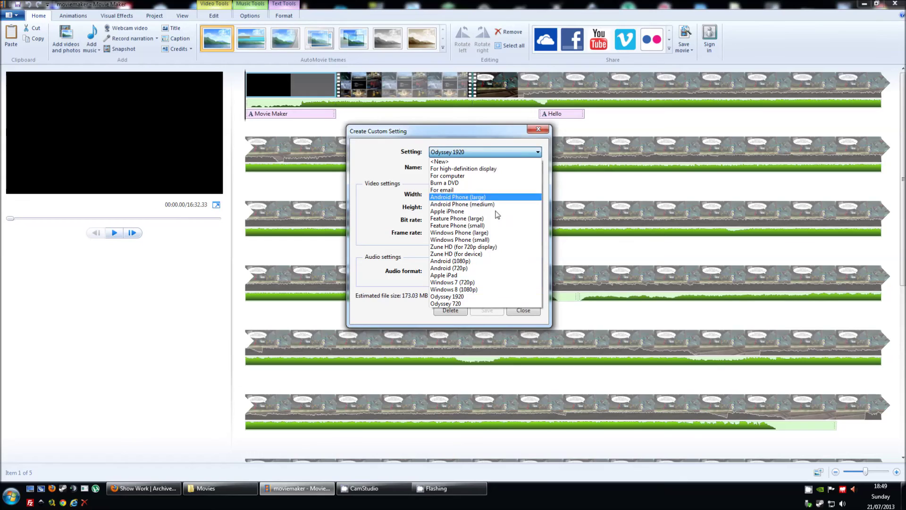
{"action": "left_click", "coordinate": [472, 303]}
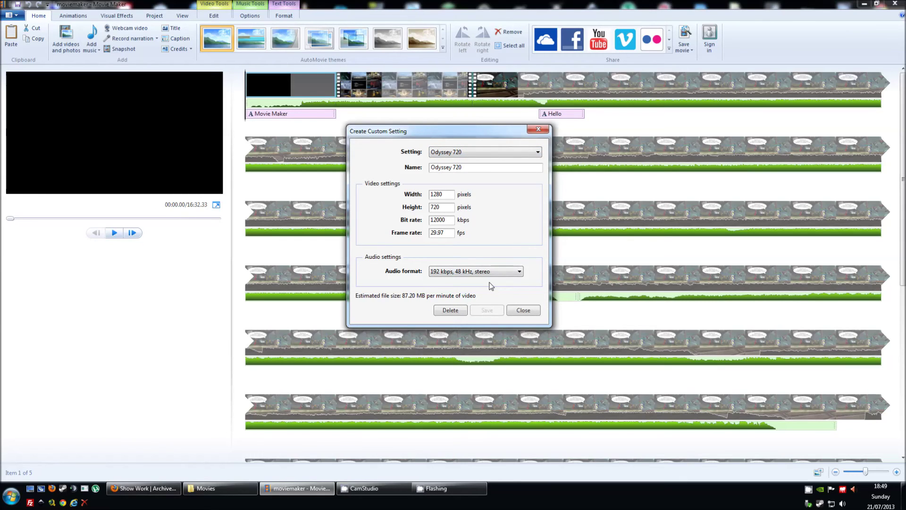
{"action": "left_click_drag", "start_coordinate": [466, 168], "coordinate": [455, 168]}
{"action": "type", "text": "Test"}
{"action": "left_click", "coordinate": [486, 311]}
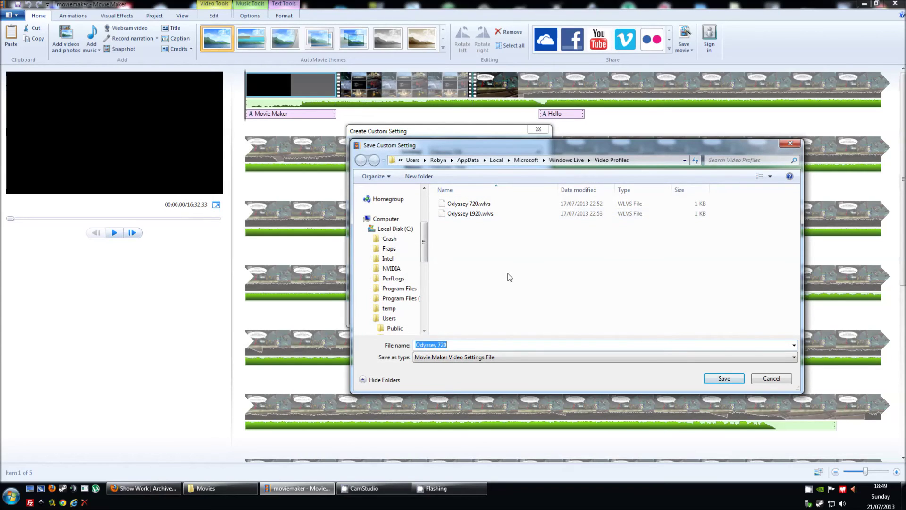
{"action": "left_click_drag", "start_coordinate": [448, 345], "coordinate": [439, 346]}
{"action": "type", "text": "test"}
{"action": "left_click", "coordinate": [723, 379]}
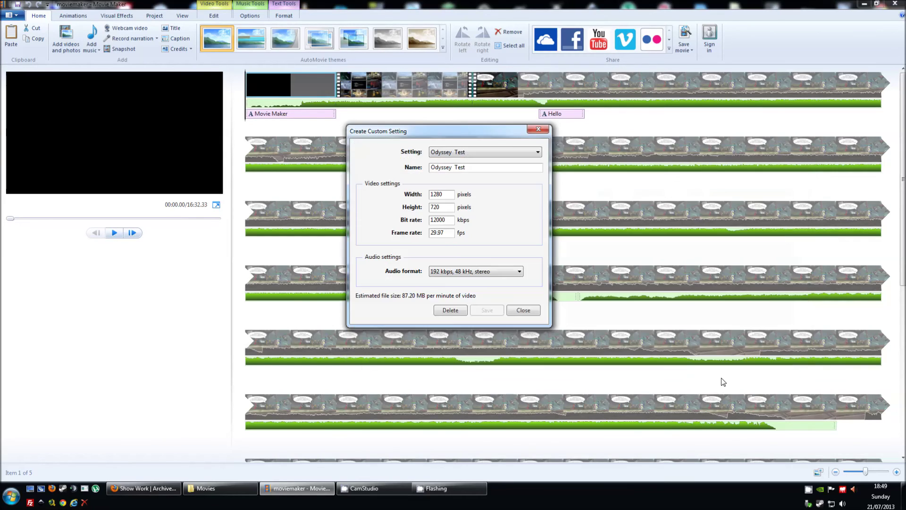
{"action": "left_click", "coordinate": [542, 130]}
Step: Save the movie with the Odyssey Test setting as moviemakerfinal, an MPEG-4/H.264 video on the Desktop, and play the finished file
{"action": "left_click", "coordinate": [12, 15]}
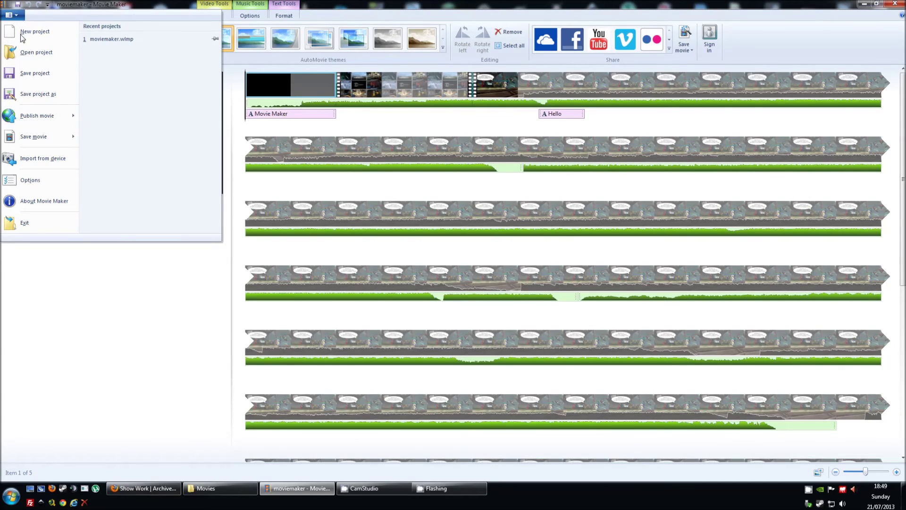
{"action": "mouse_move", "coordinate": [66, 133]}
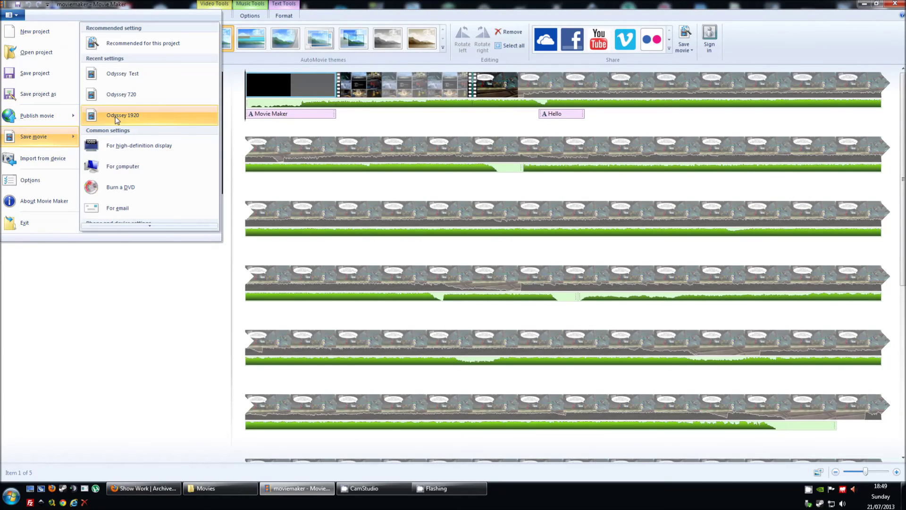
{"action": "left_click", "coordinate": [126, 76]}
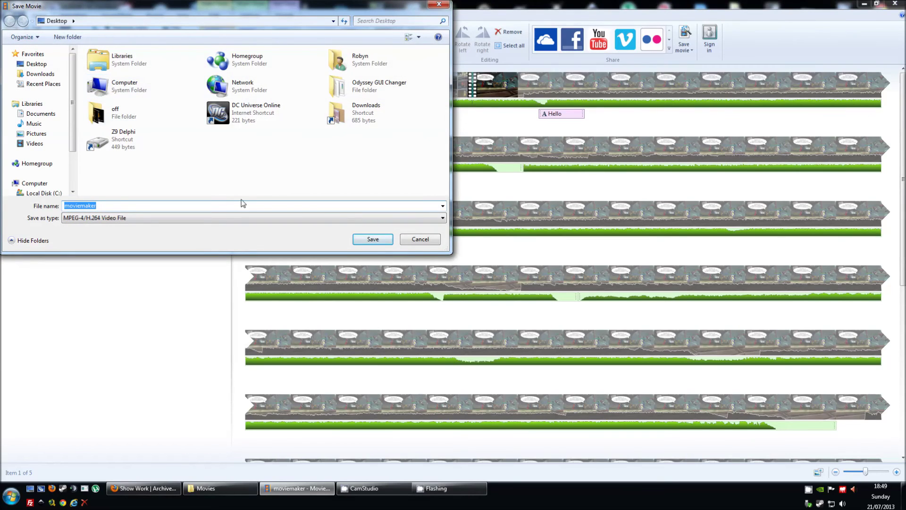
{"action": "left_click", "coordinate": [240, 205]}
{"action": "type", "text": "final"}
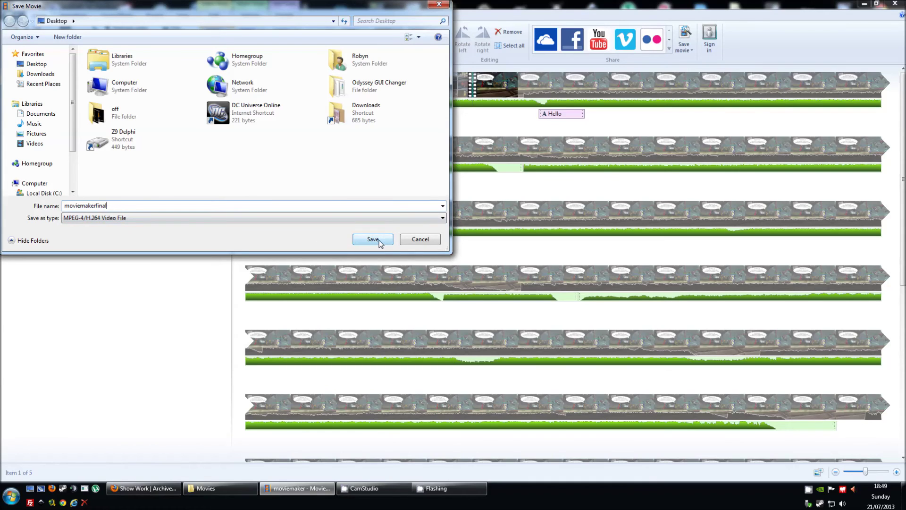
{"action": "left_click", "coordinate": [389, 217]}
{"action": "left_click", "coordinate": [388, 218]}
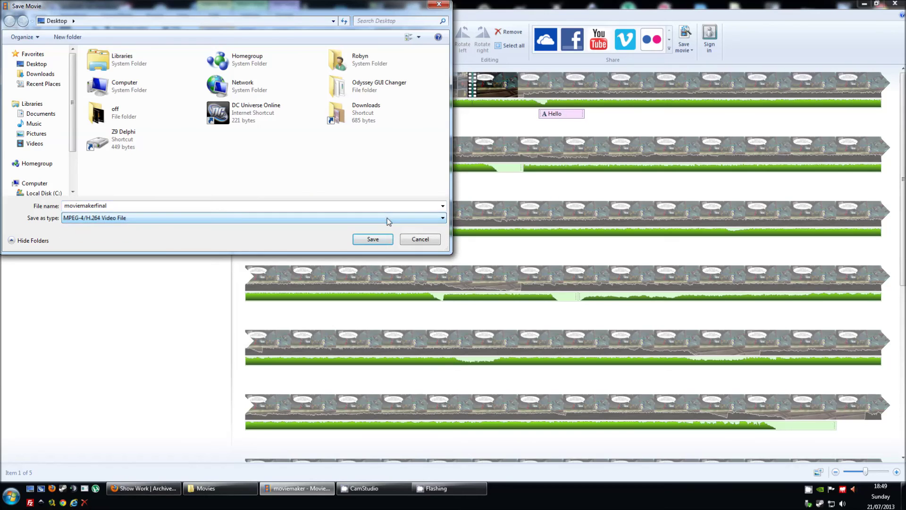
{"action": "left_click", "coordinate": [373, 240]}
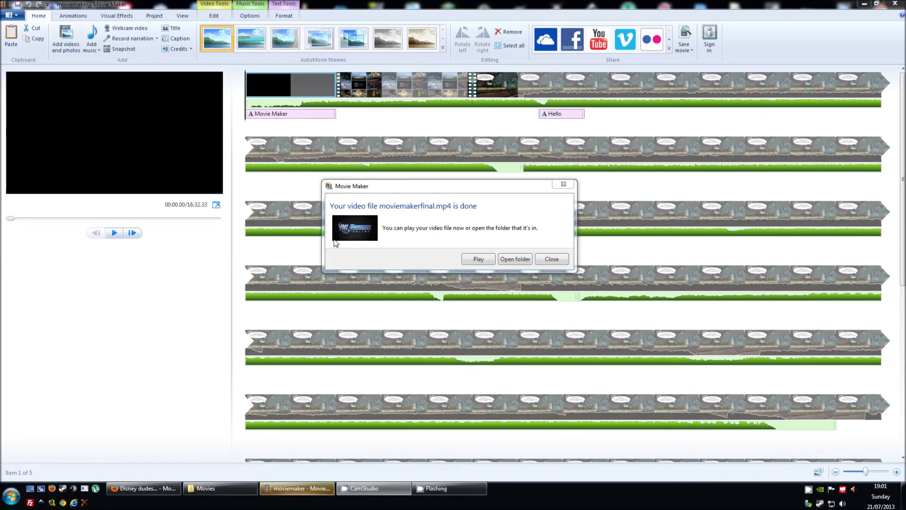
{"action": "left_click", "coordinate": [486, 260]}
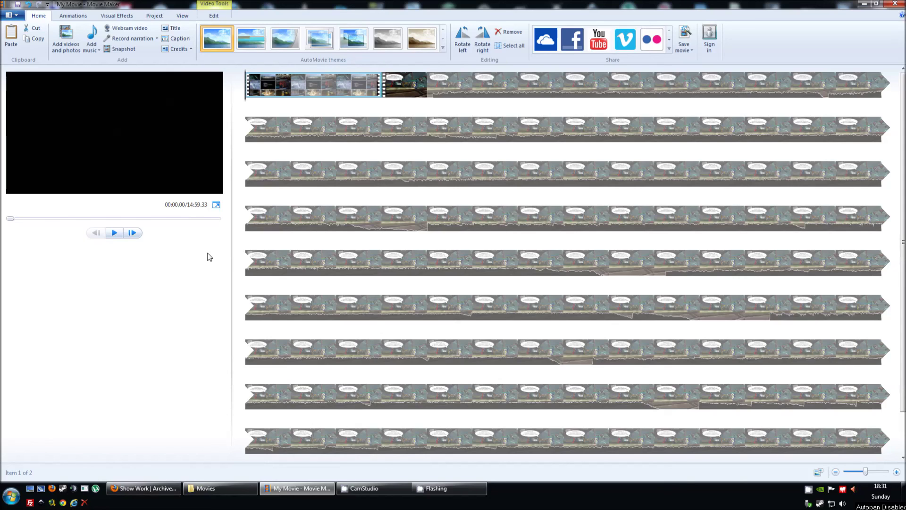
Step: Replace the open two-clip project with a new empty project
{"action": "mouse_move", "coordinate": [341, 137]}
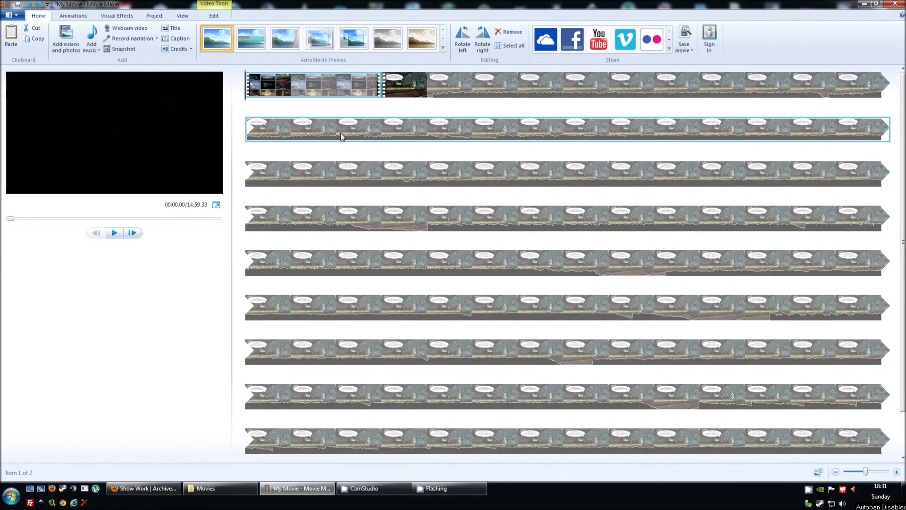
{"action": "key", "text": "ctrl+n"}
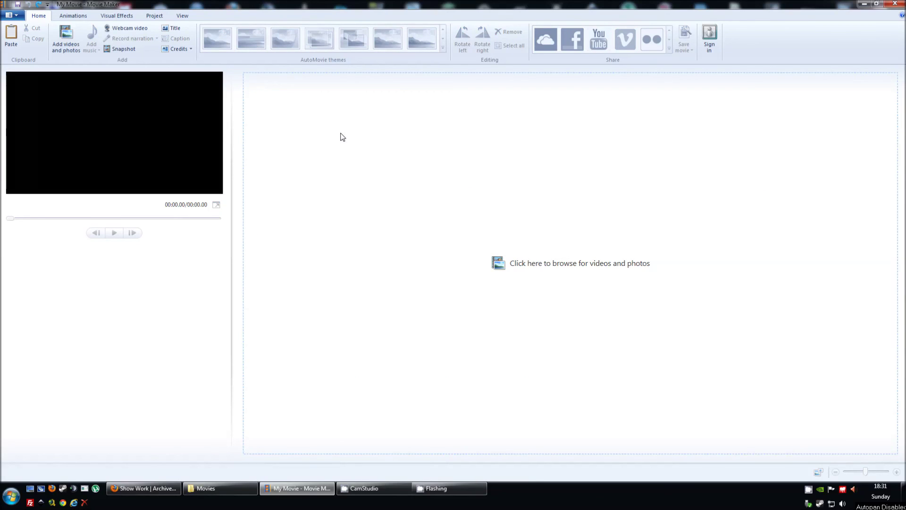